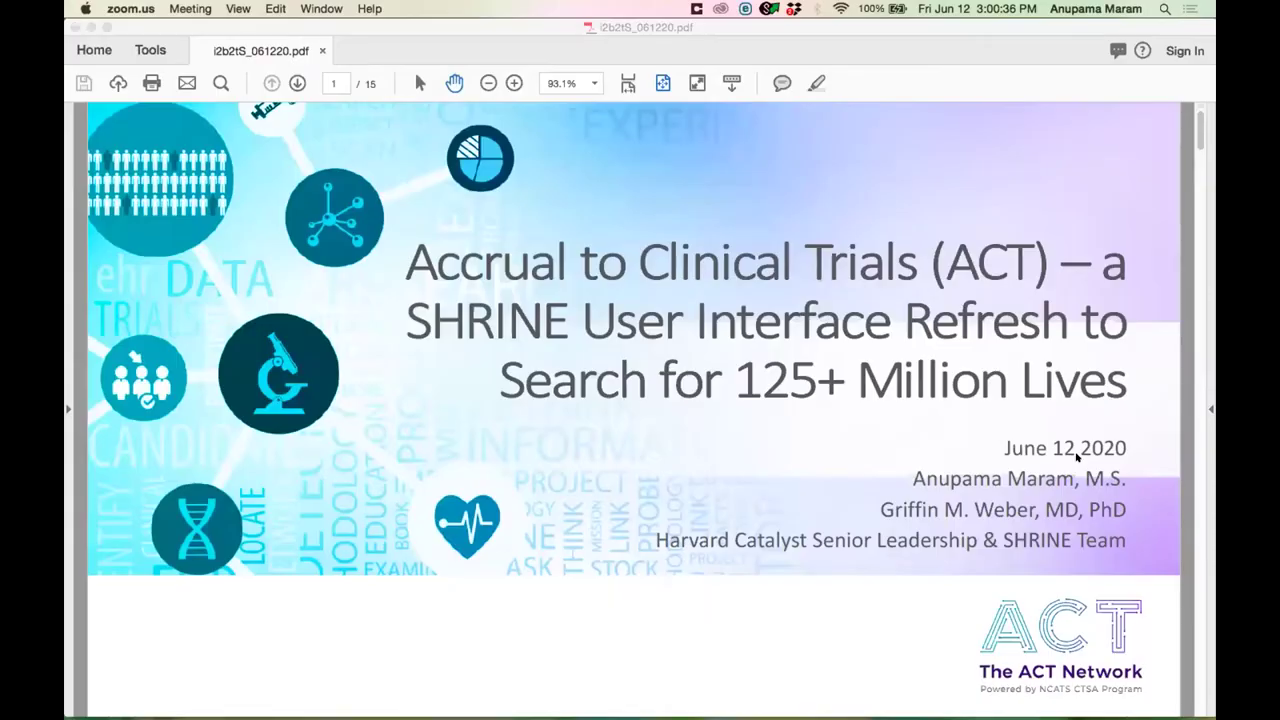
Raise the system volume and advance to page 2, the 'What is ACT?' slide.
{"action": "key", "text": "XF86AudioRaiseVolume"}
{"action": "left_click", "coordinate": [297, 83]}
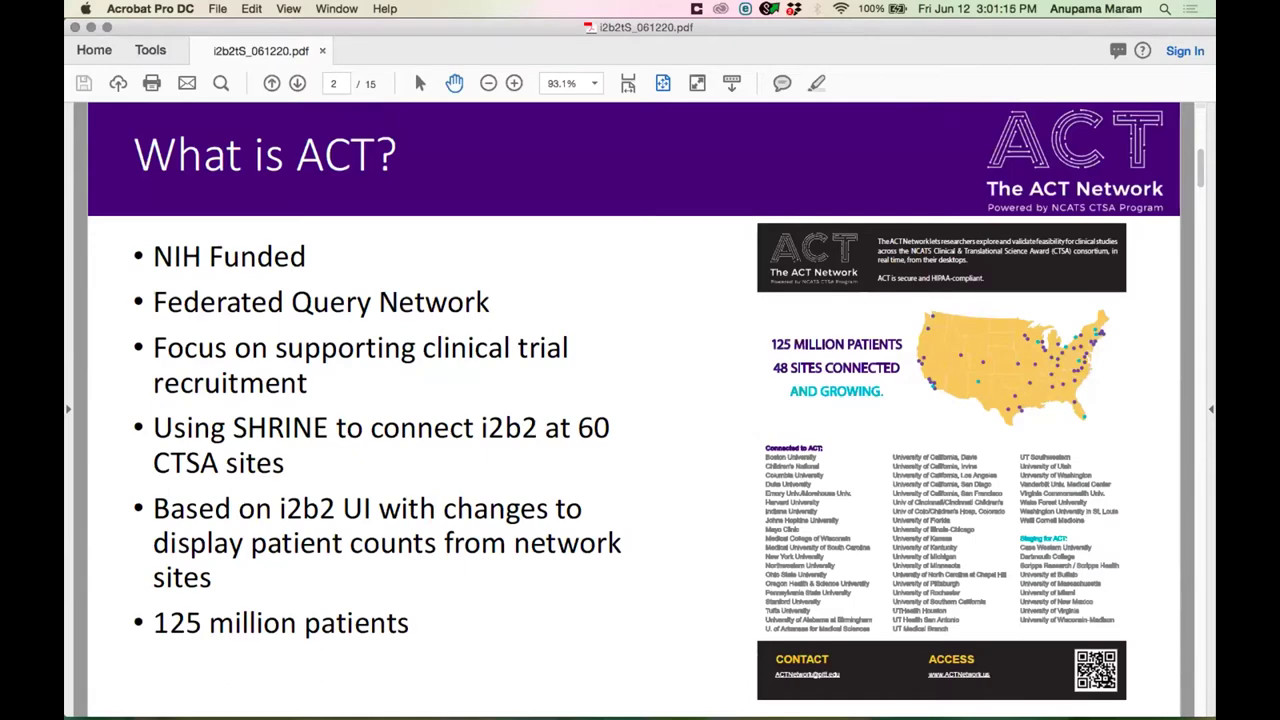
Raise the volume and move to page 3, 'Goals for ACT's New User Interface'.
{"action": "key", "text": "XF86AudioRaiseVolume"}
{"action": "left_click", "coordinate": [297, 84]}
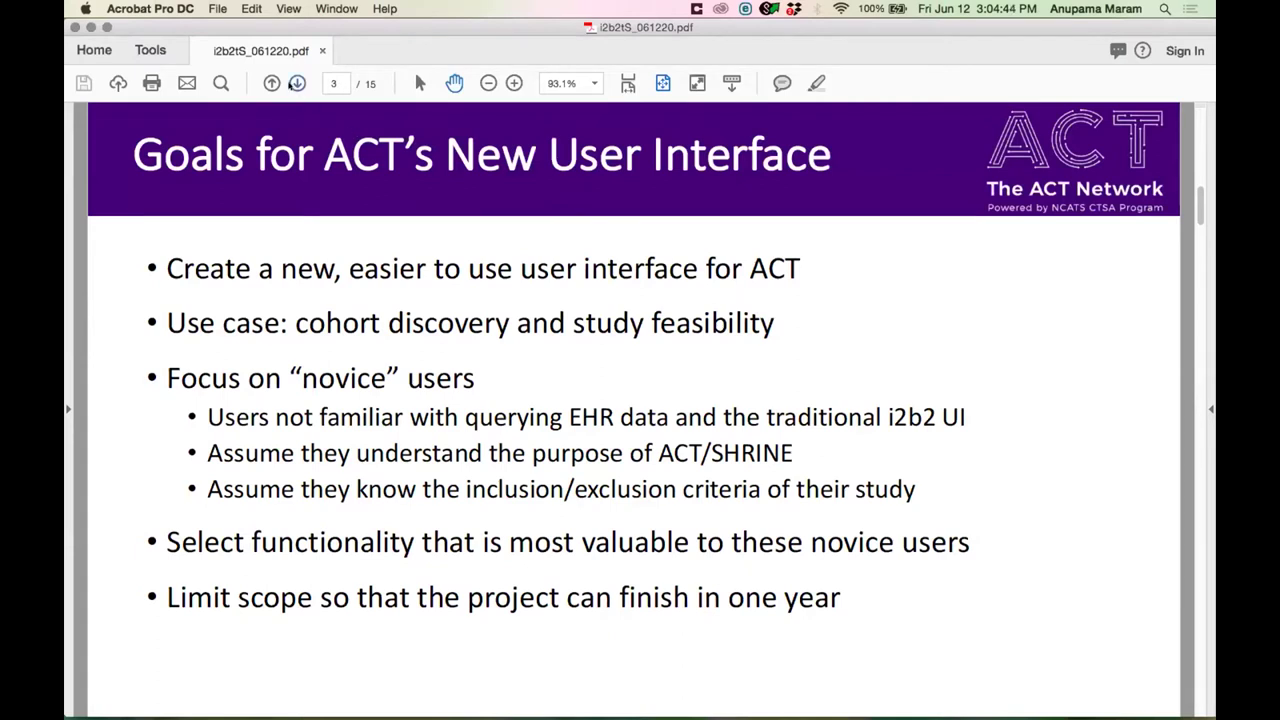
Advance to page 4, the 'What we've done' slide listing five completed activities.
{"action": "left_click", "coordinate": [296, 84]}
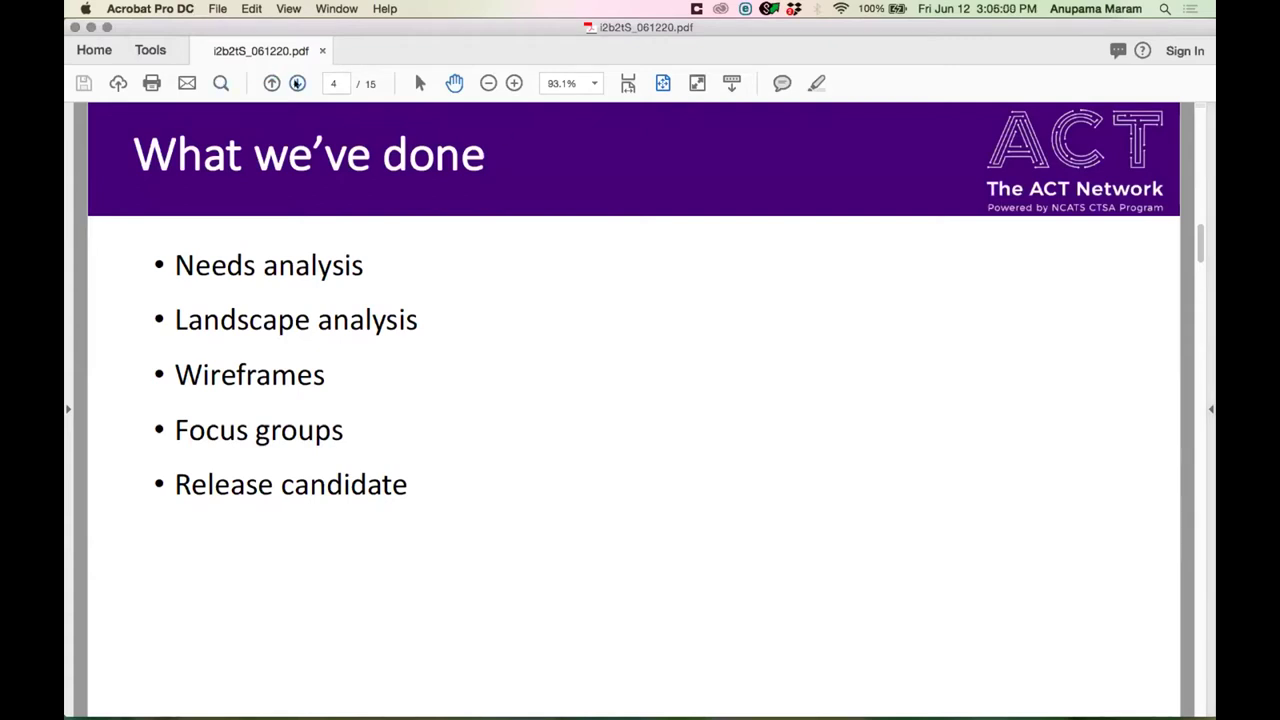
Advance to page 5, the 'Needs Analysis' slide with four topic circles.
{"action": "left_click", "coordinate": [297, 83]}
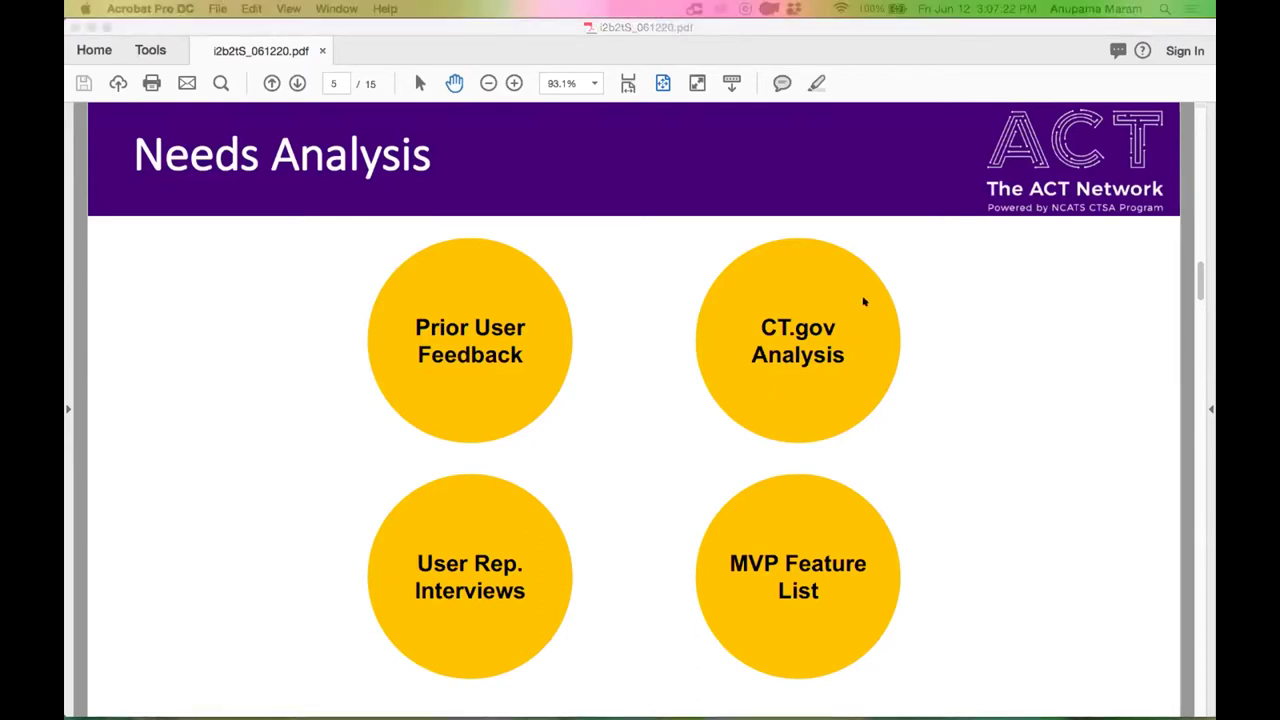
Step through the Landscape Analysis slides on pages 6 (PIC-SURE HMS) and 7 (Leaf, U Wash, IHTS).
{"action": "left_click", "coordinate": [297, 83]}
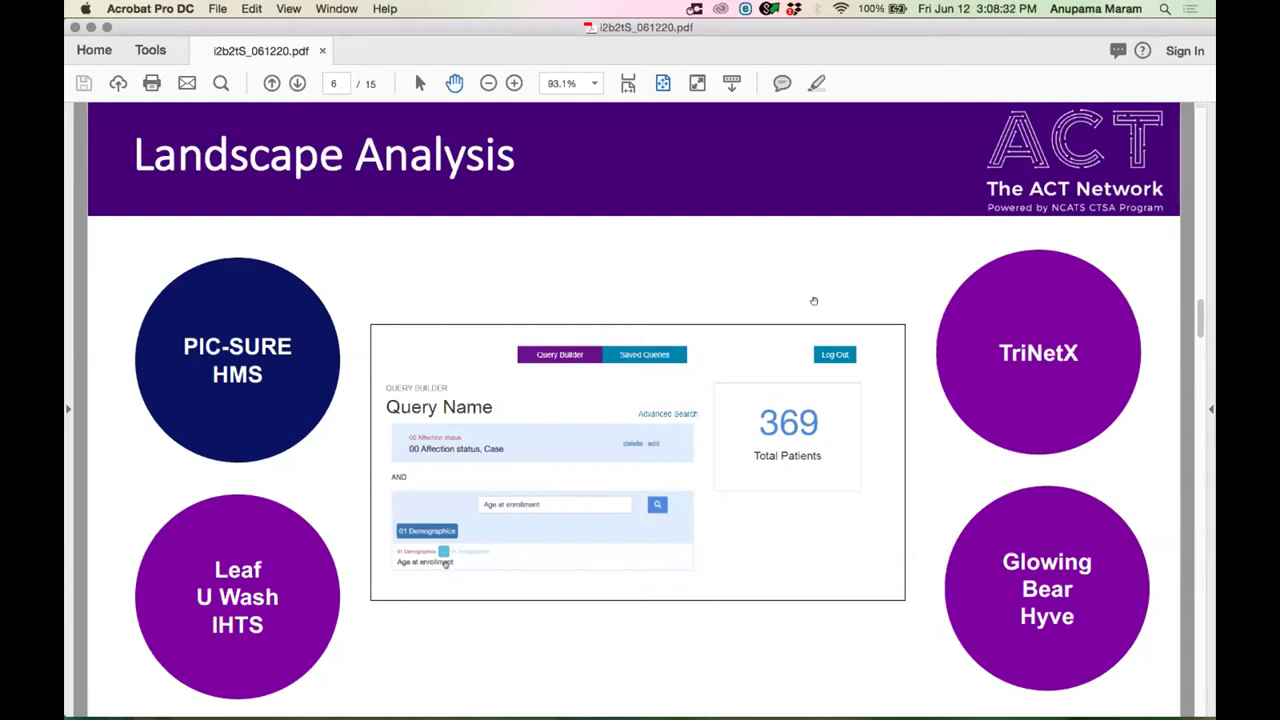
{"action": "left_click", "coordinate": [297, 83]}
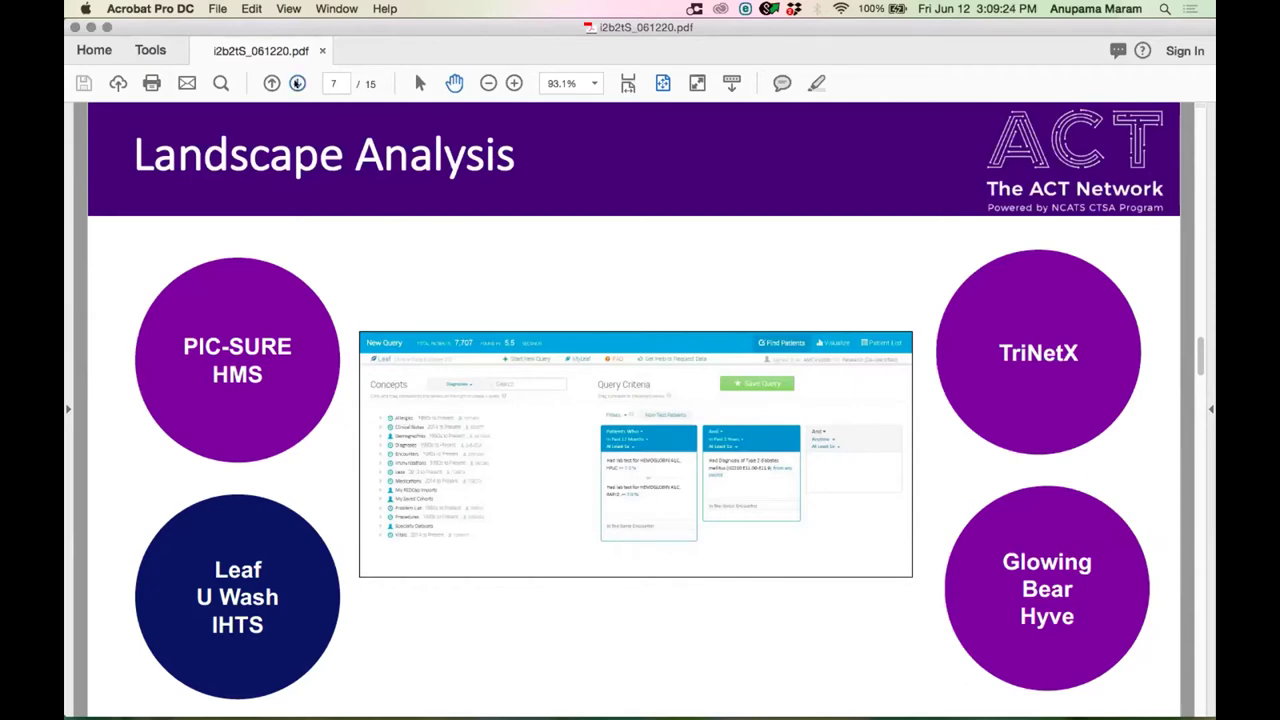
Advance to page 8, the Glowing Bear Hyve Landscape Analysis slide.
{"action": "left_click", "coordinate": [297, 83]}
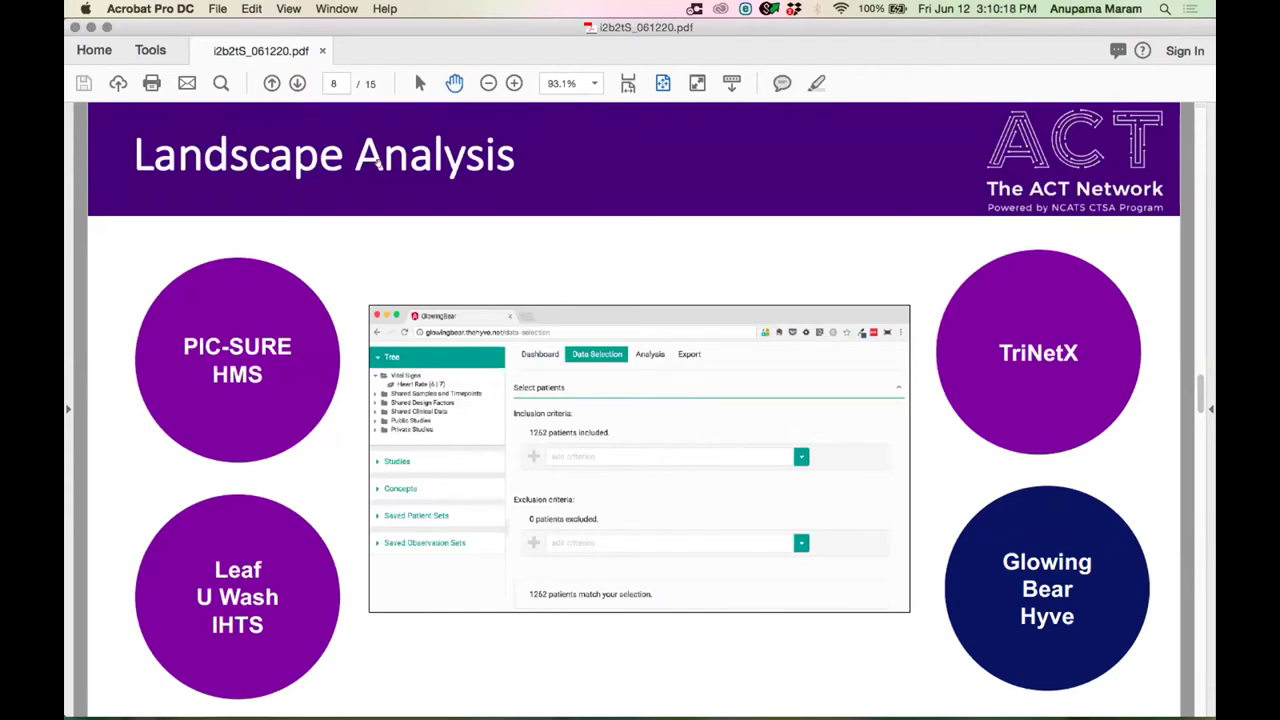
Advance to page 9, the 'Why not use an existing UI?' slide.
{"action": "left_click", "coordinate": [297, 83]}
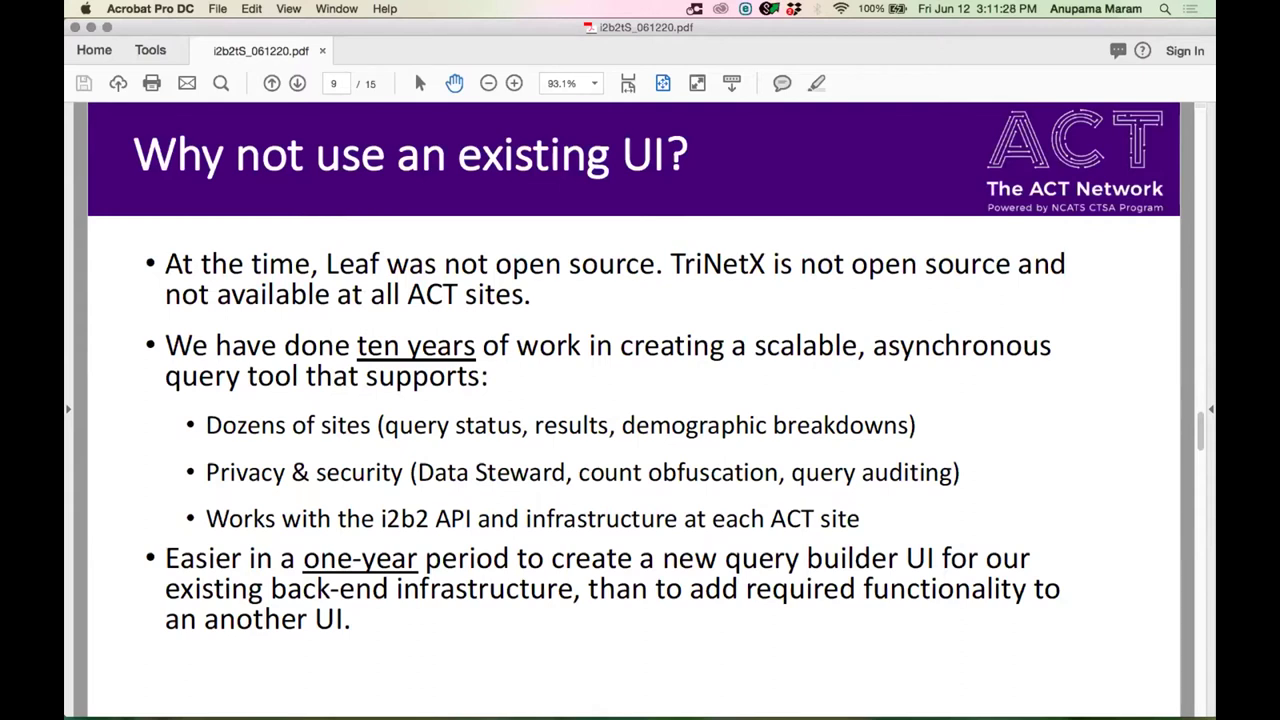
Advance to page 10, the 'Design Goals' slide with four goals and a SHRINE screenshot.
{"action": "left_click", "coordinate": [297, 83]}
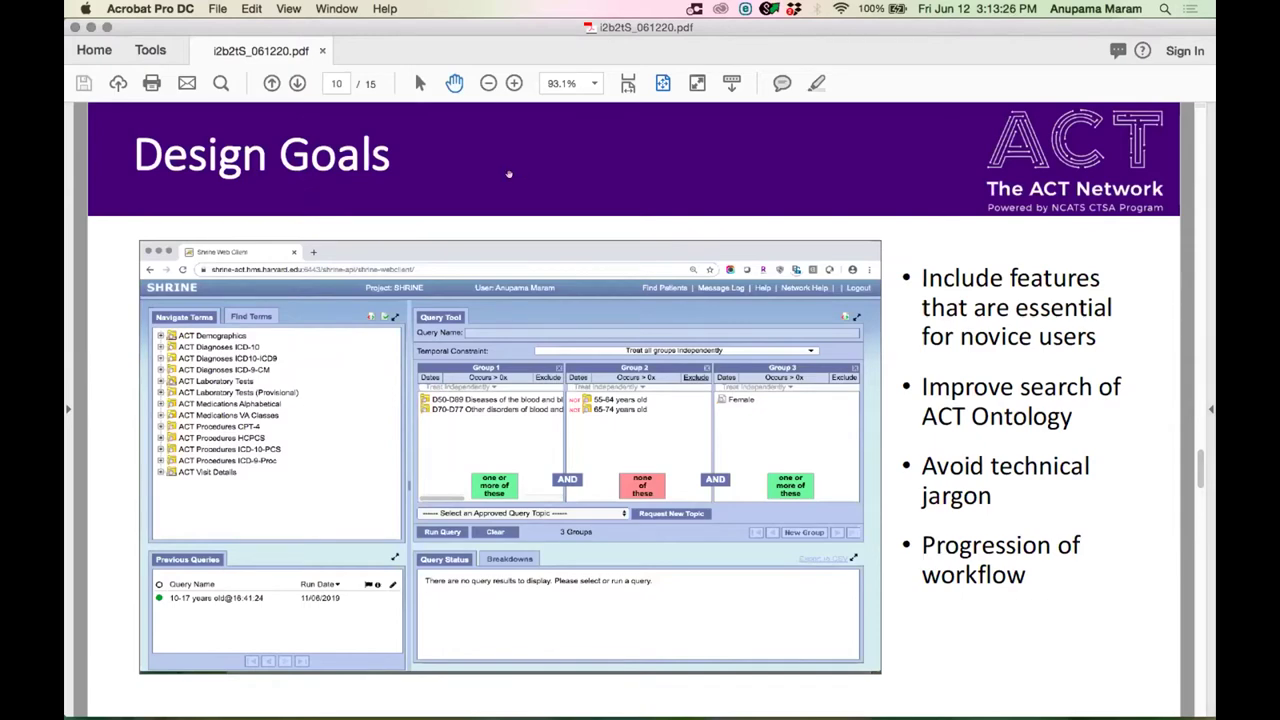
Advance to page 11, the 'Wireframes and Focus Groups' slide.
{"action": "left_click", "coordinate": [297, 83]}
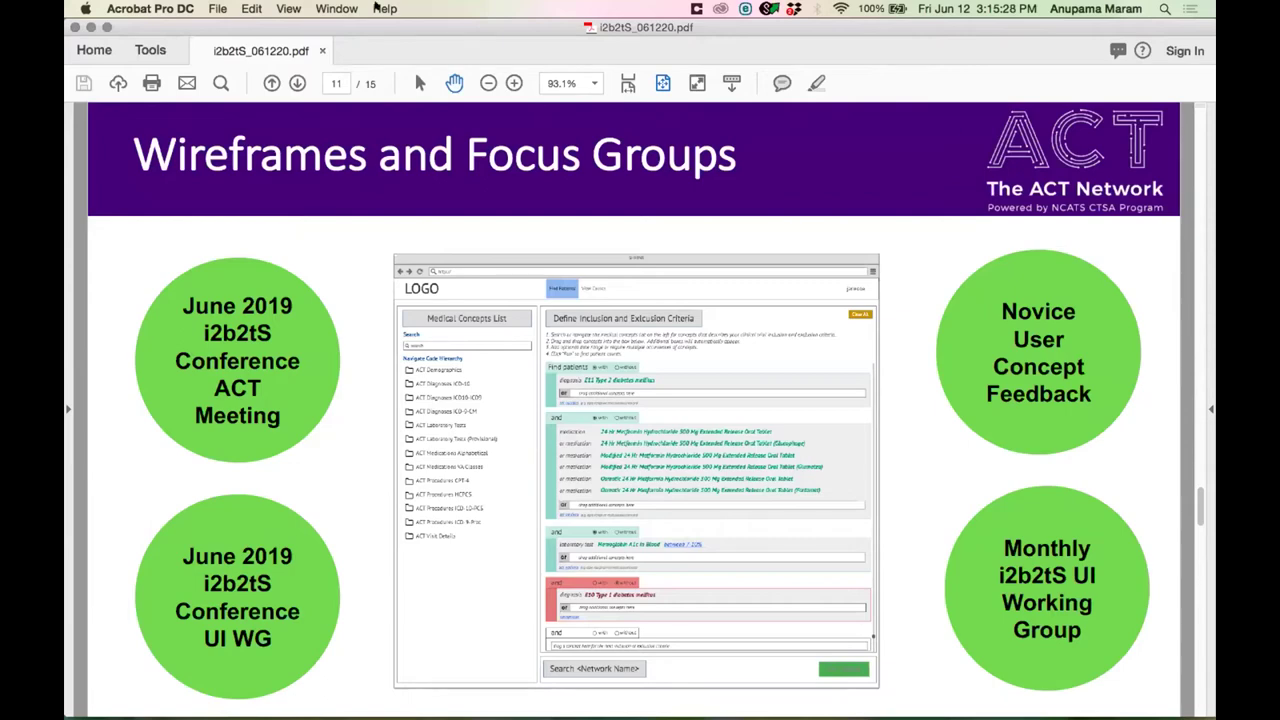
Go past Challenges Beyond UI to the page 13 DEMO slide, then show all open windows.
{"action": "left_click", "coordinate": [297, 83]}
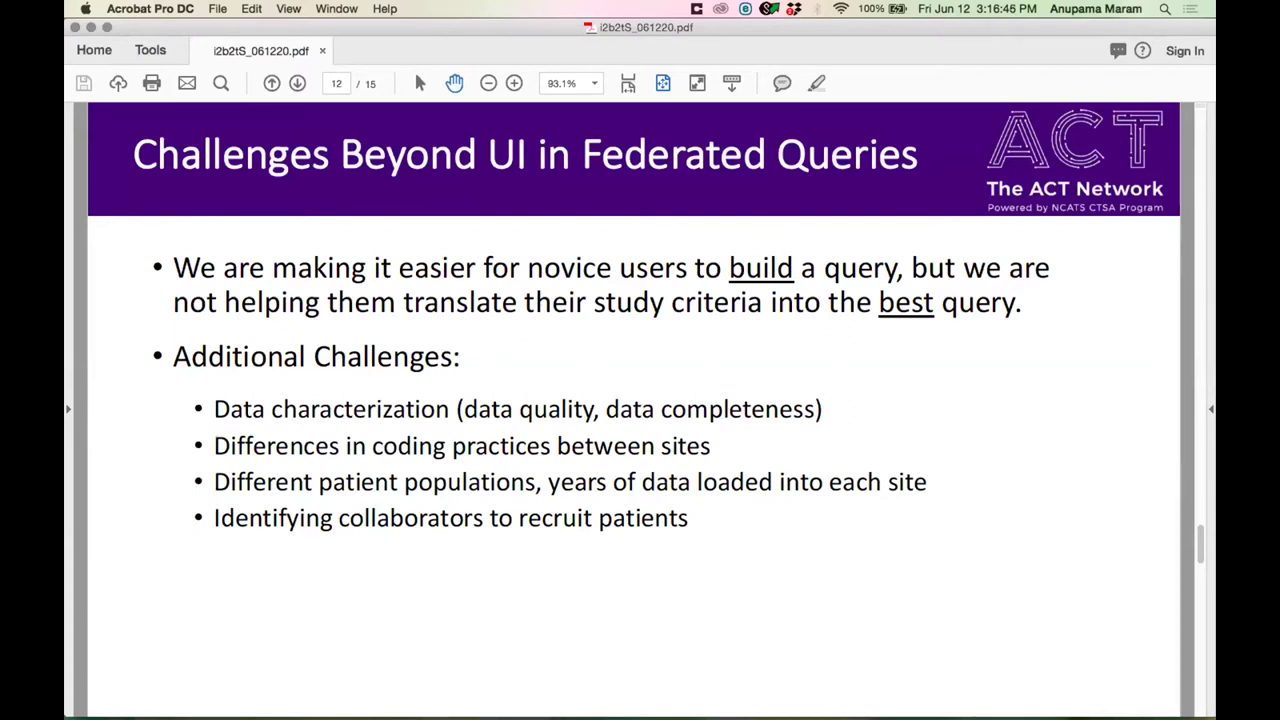
{"action": "left_click", "coordinate": [297, 83]}
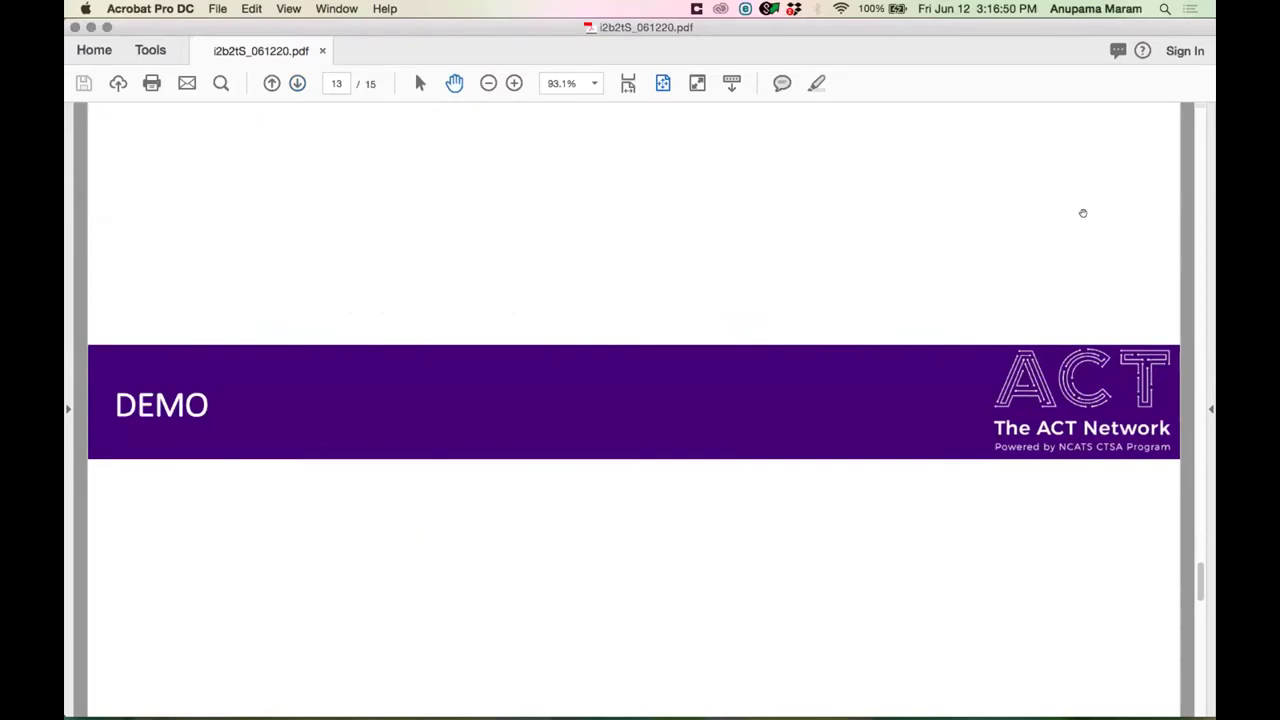
{"action": "key", "text": "ctrl+Up"}
Bring Chrome forward and reload the ACT Network SHRINE sign-in page.
{"action": "left_click", "coordinate": [492, 352]}
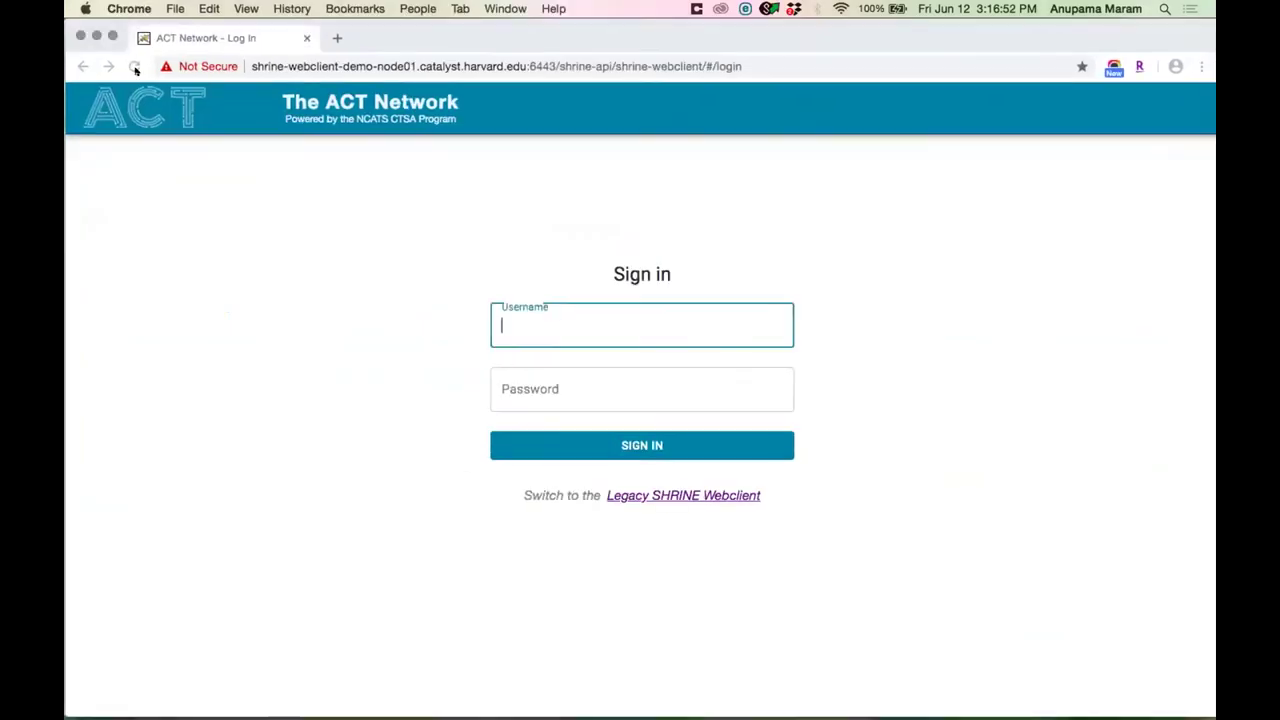
{"action": "left_click", "coordinate": [133, 66]}
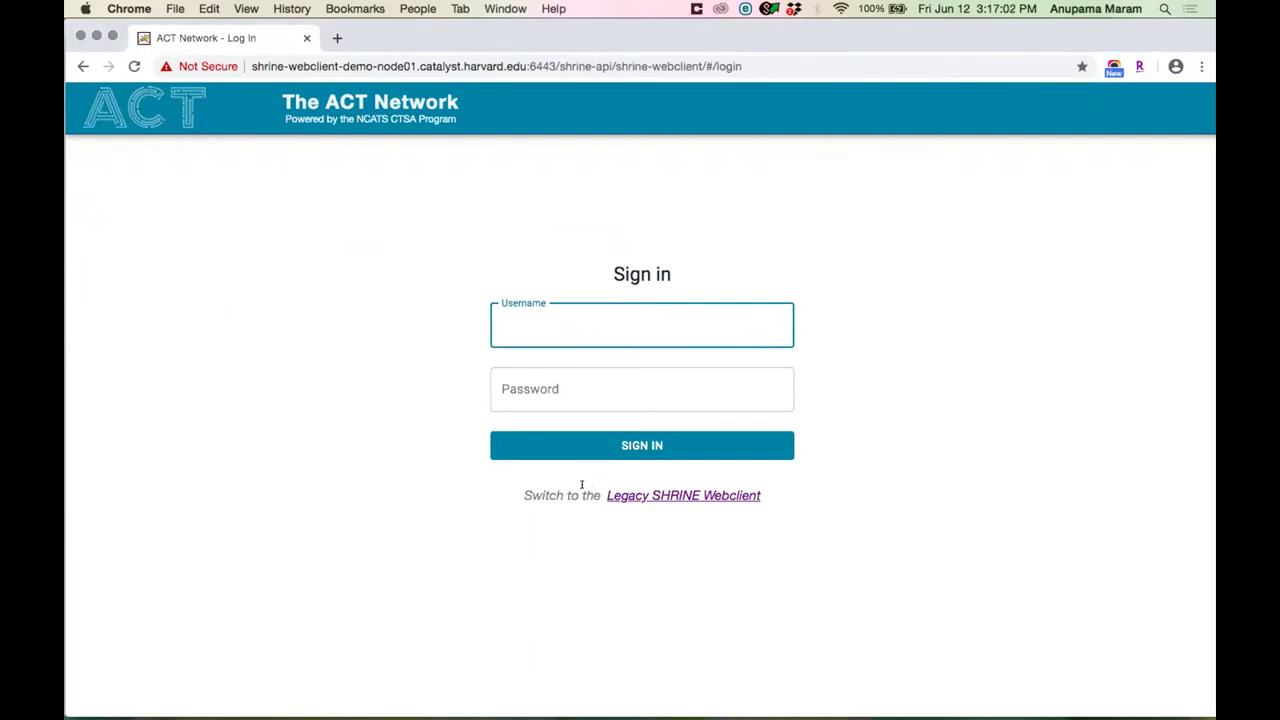
{"action": "left_click_drag", "start_coordinate": [543, 487], "coordinate": [700, 490]}
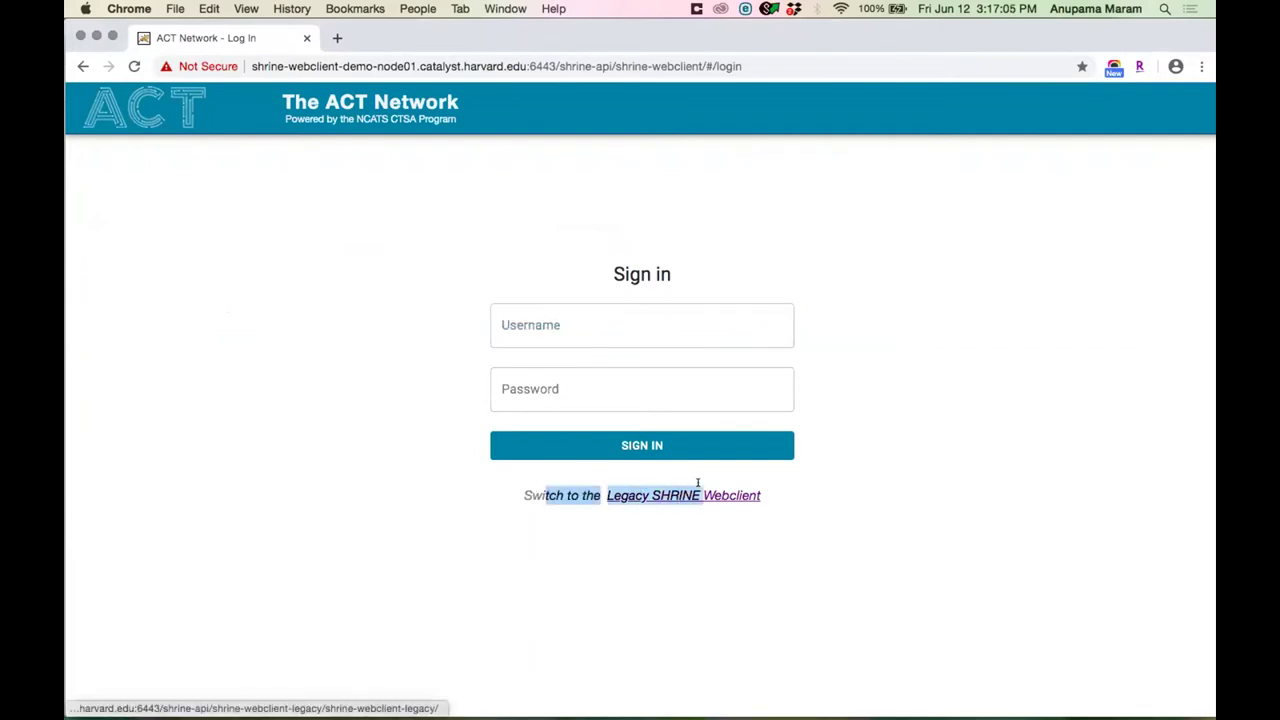
{"action": "left_click", "coordinate": [606, 532]}
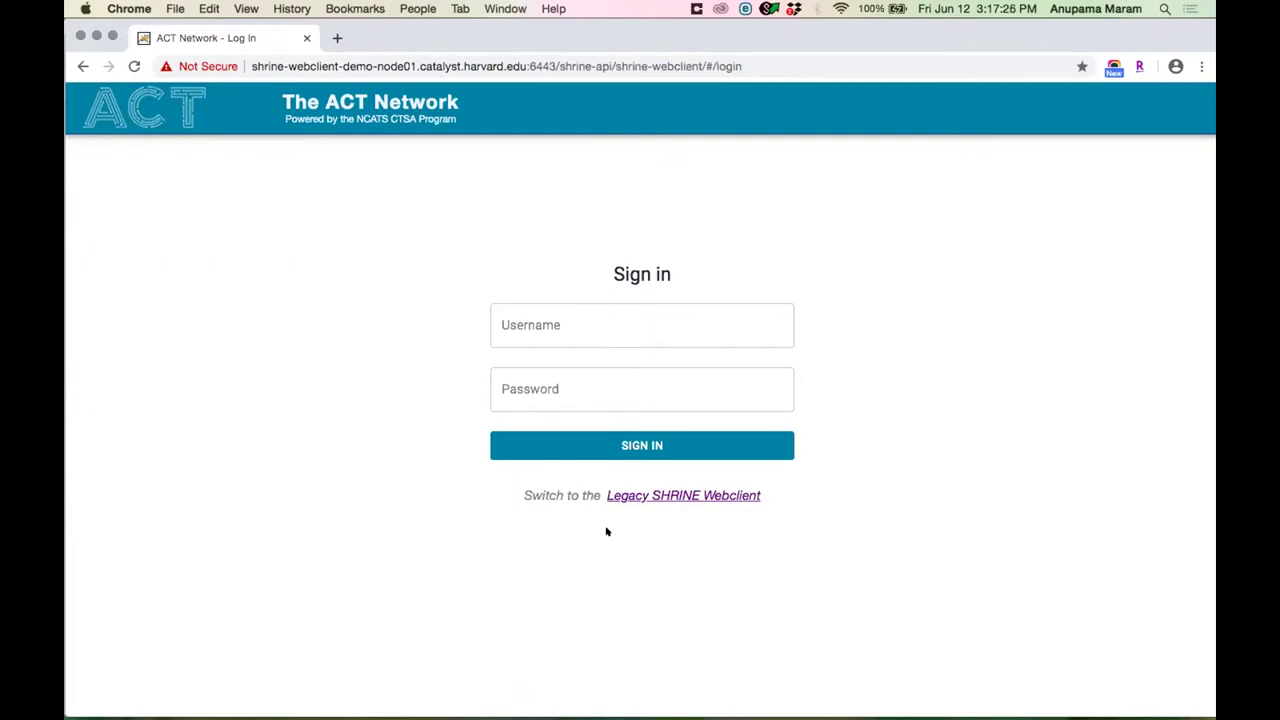
Sign in to the ACT SHRINE Webclient with the account username and password.
{"action": "left_click", "coordinate": [594, 326]}
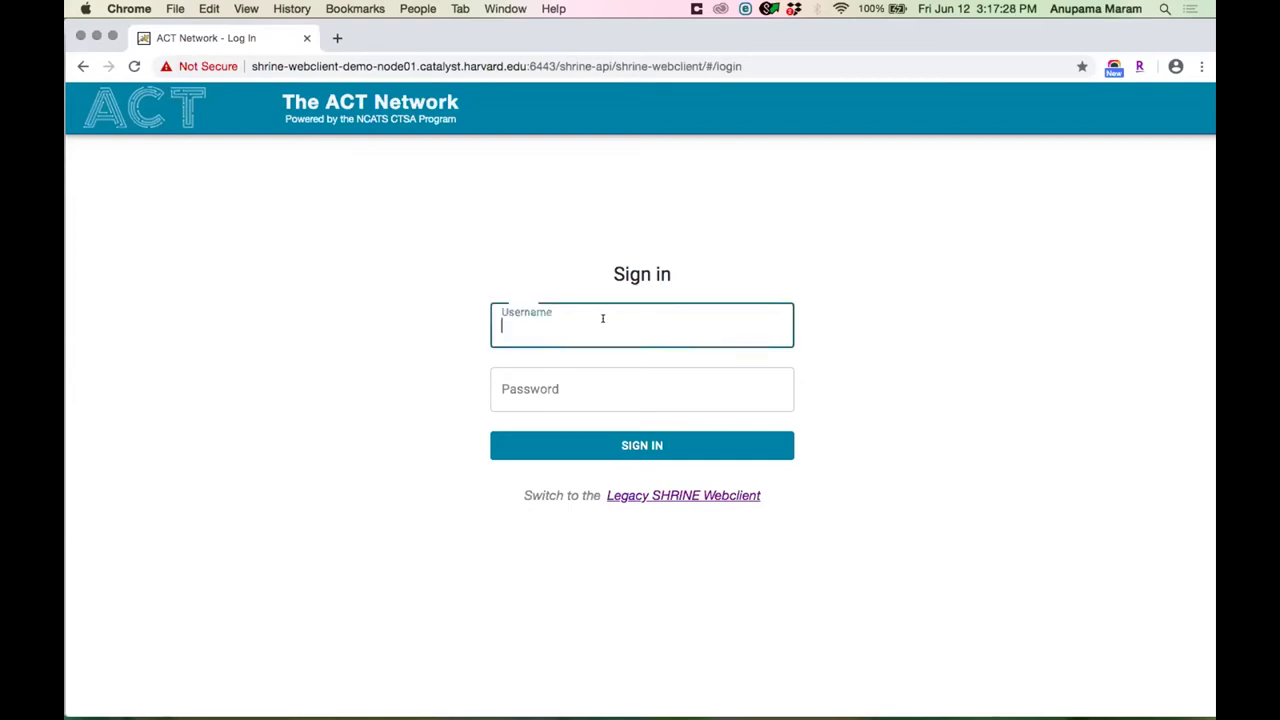
{"action": "type", "text": "anupama"}
{"action": "left_click", "coordinate": [641, 389]}
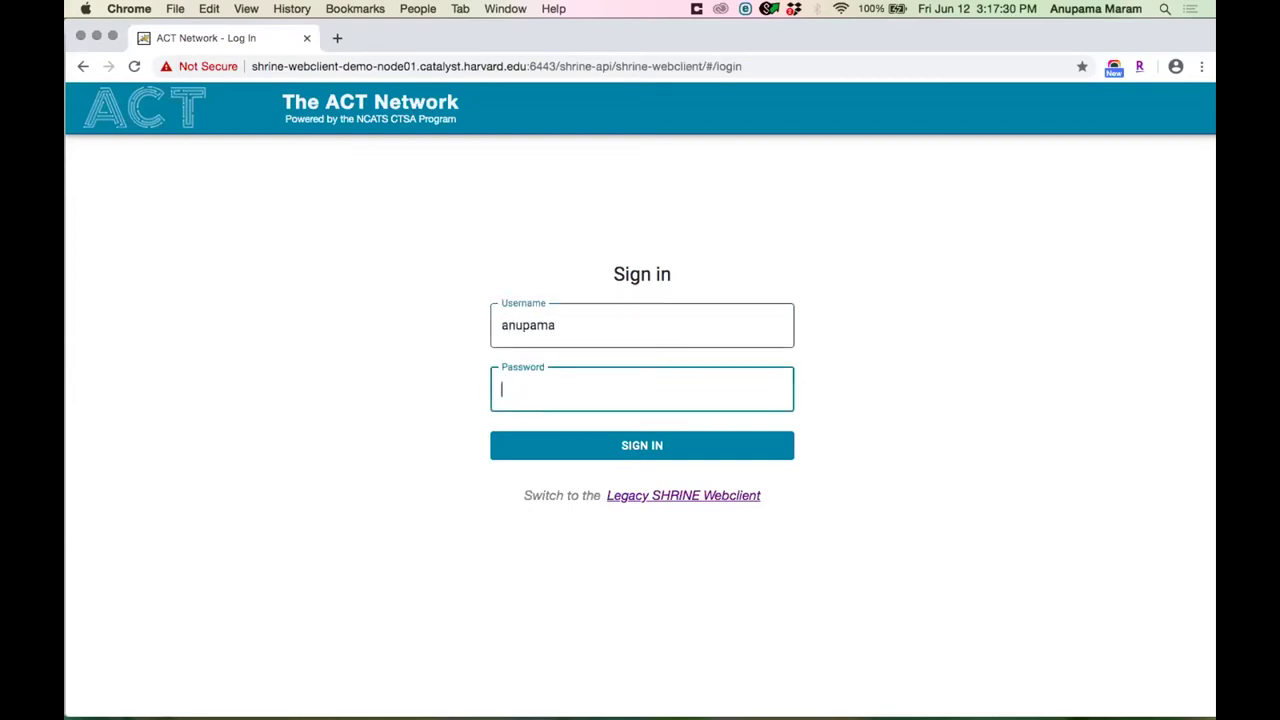
{"action": "type", "text": "•••••••"}
{"action": "key", "text": "Return"}
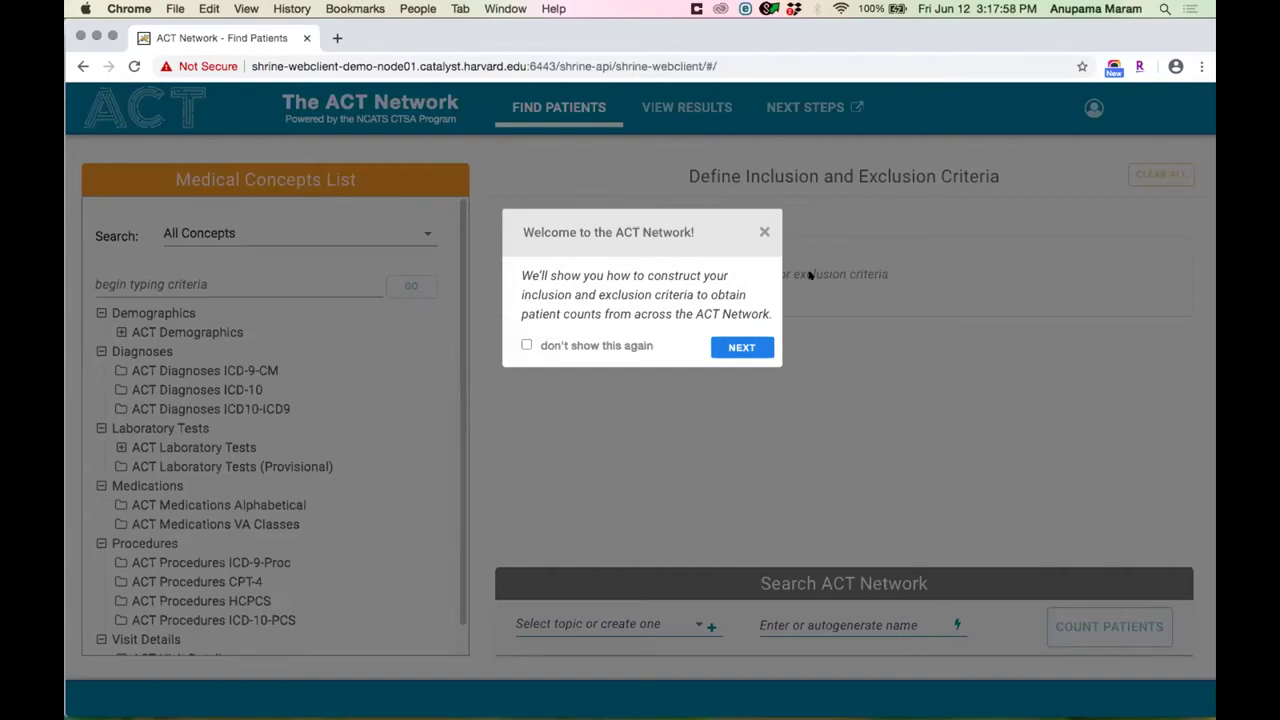
Advance the welcome tour past Search for Concepts to the Define Patient Population step.
{"action": "left_click", "coordinate": [740, 347]}
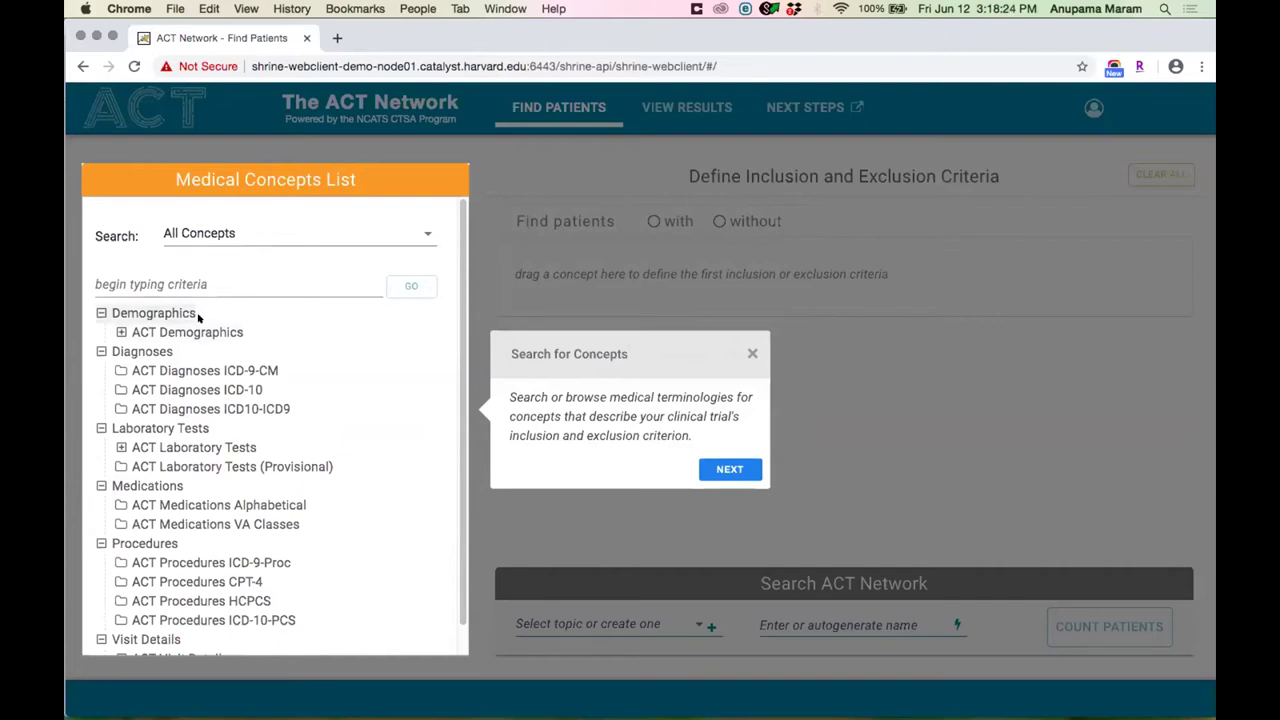
{"action": "scroll", "coordinate": [198, 317], "scroll_direction": "down", "scroll_amount": 1}
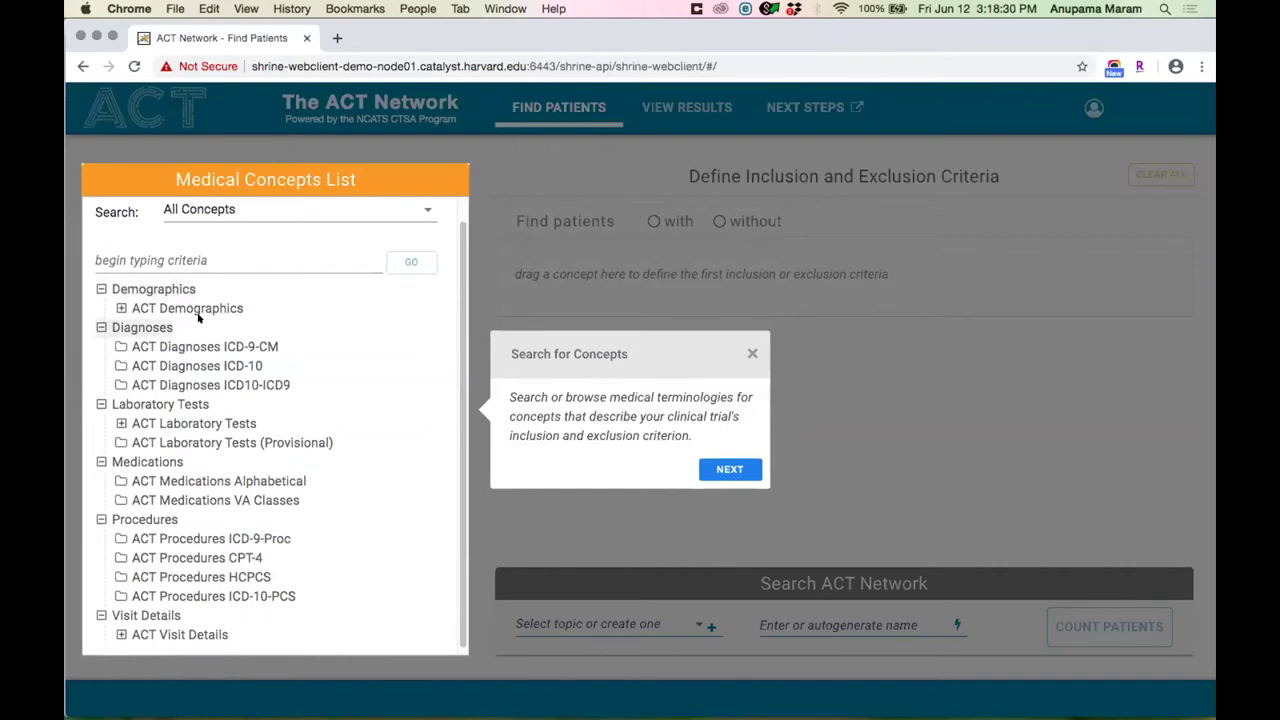
{"action": "scroll", "coordinate": [198, 317], "scroll_direction": "down", "scroll_amount": 1}
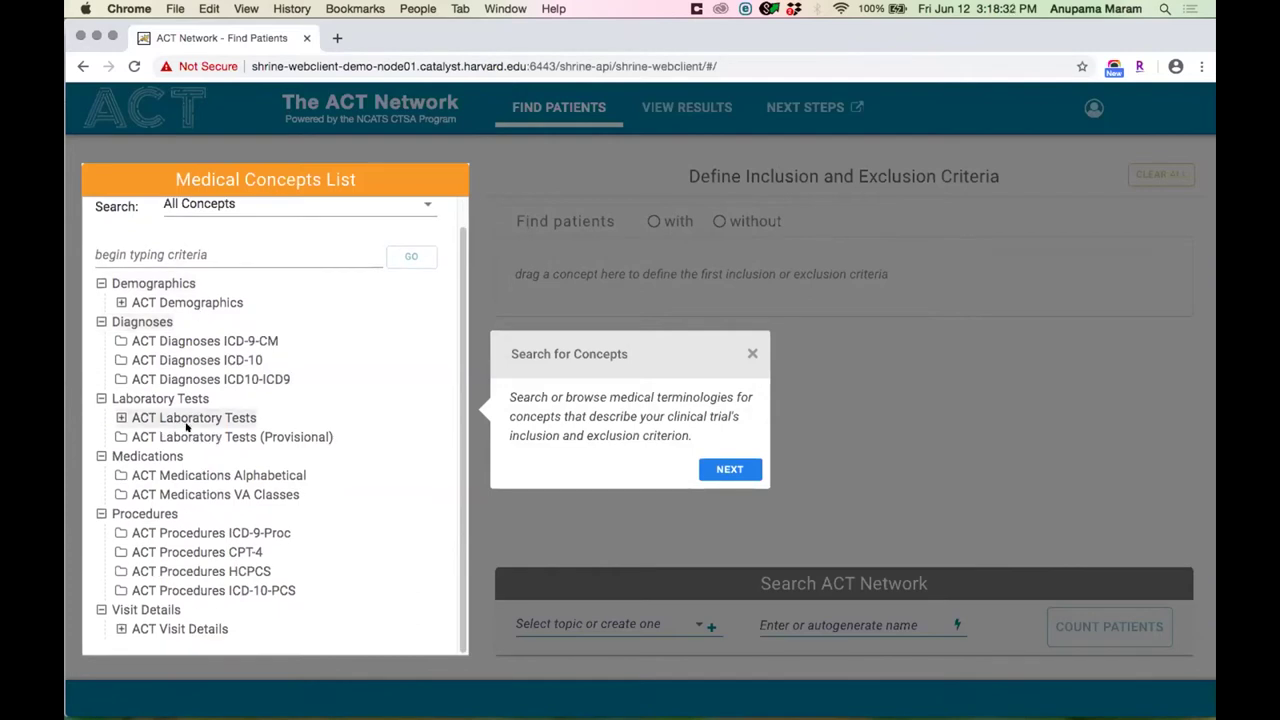
{"action": "scroll", "coordinate": [167, 487], "scroll_direction": "up", "scroll_amount": 1}
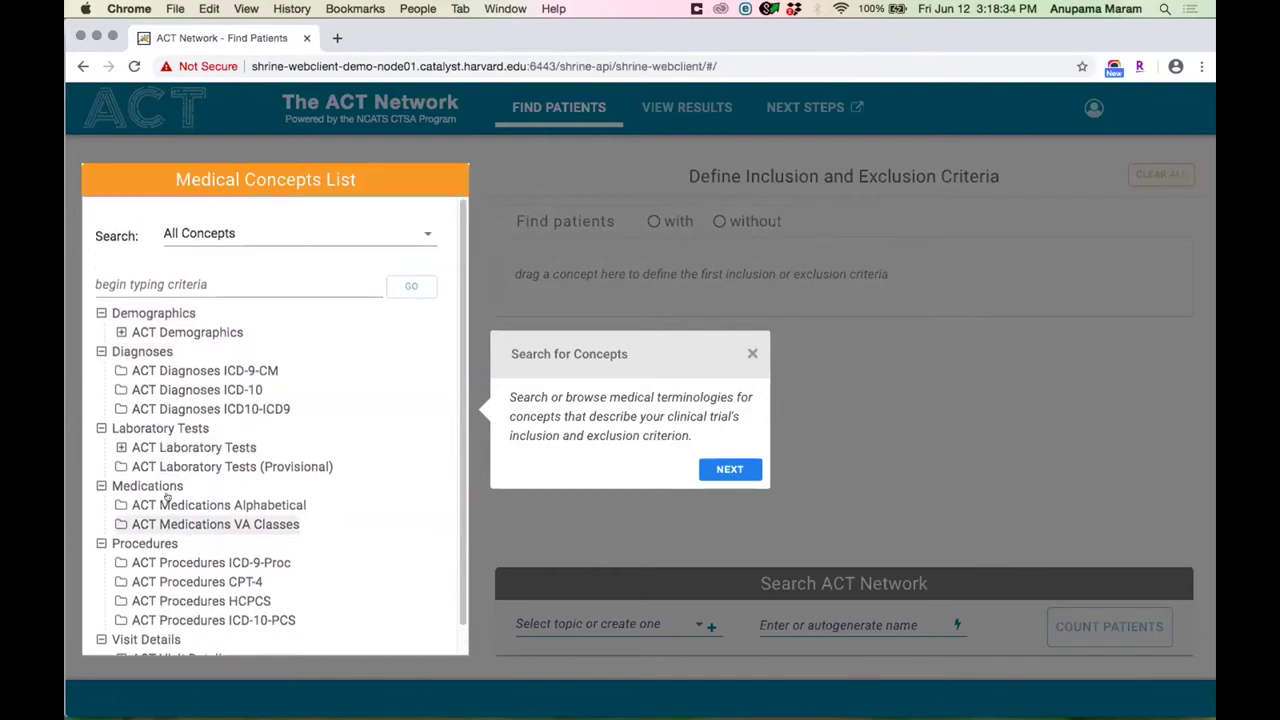
{"action": "left_click", "coordinate": [728, 469]}
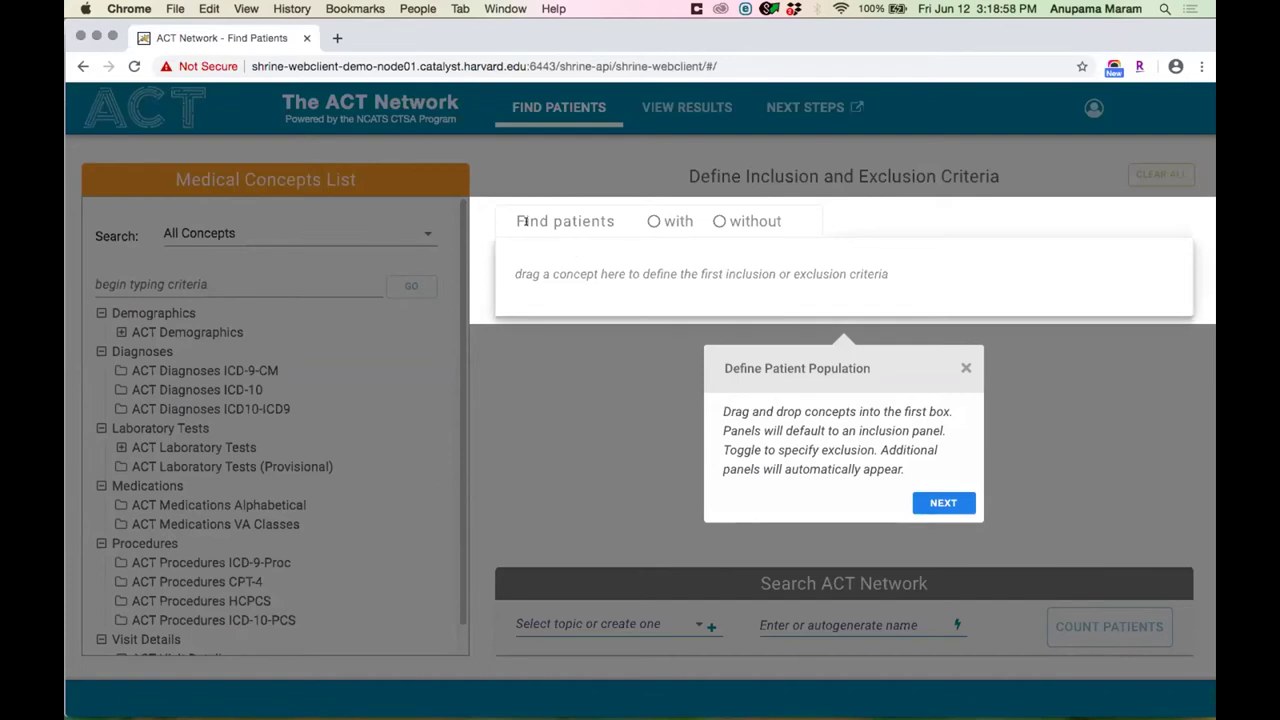
Highlight the 'Find patients with' wording, then move the tour to Specify Date Range or Occurrences.
{"action": "left_click_drag", "start_coordinate": [516, 218], "coordinate": [621, 216]}
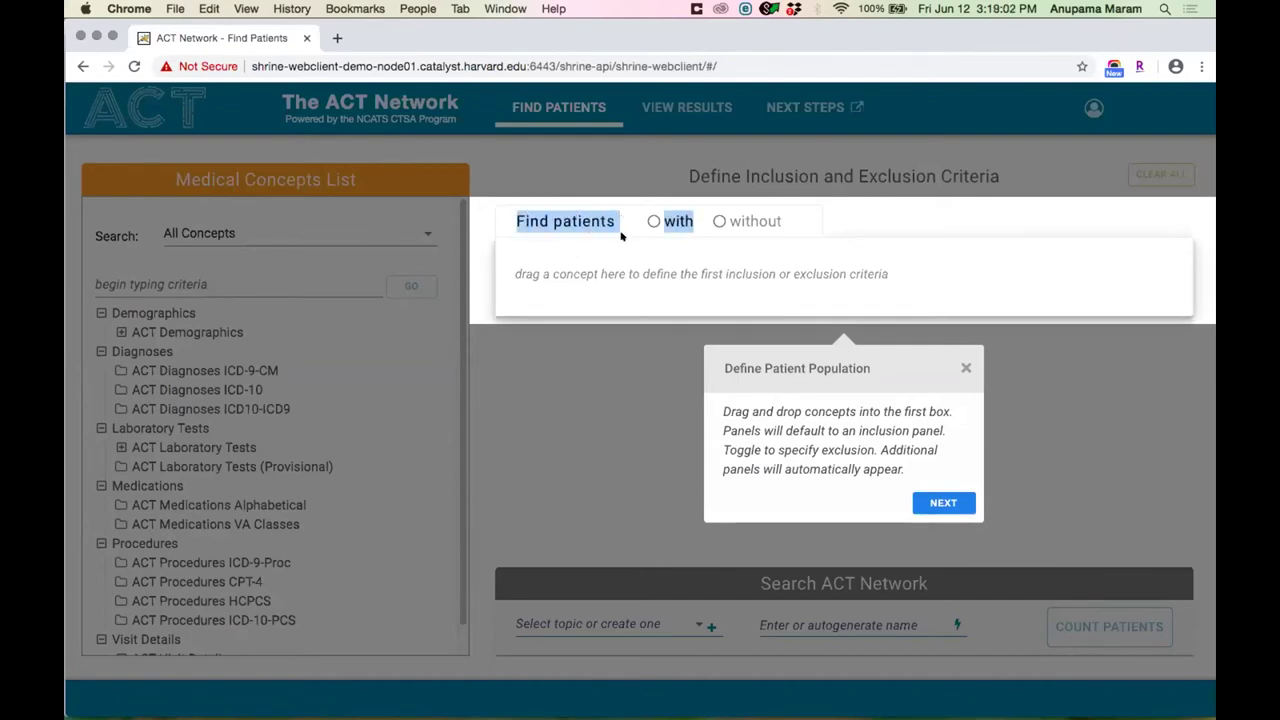
{"action": "left_click", "coordinate": [621, 262]}
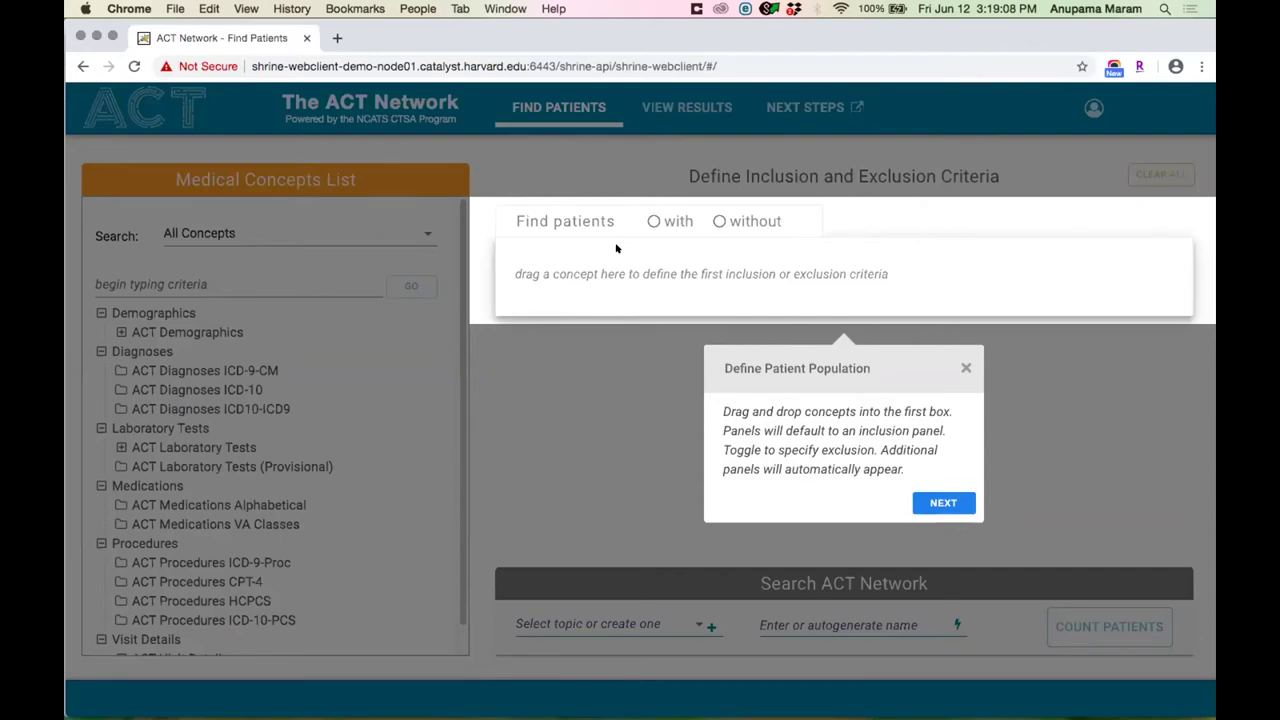
{"action": "left_click", "coordinate": [960, 503]}
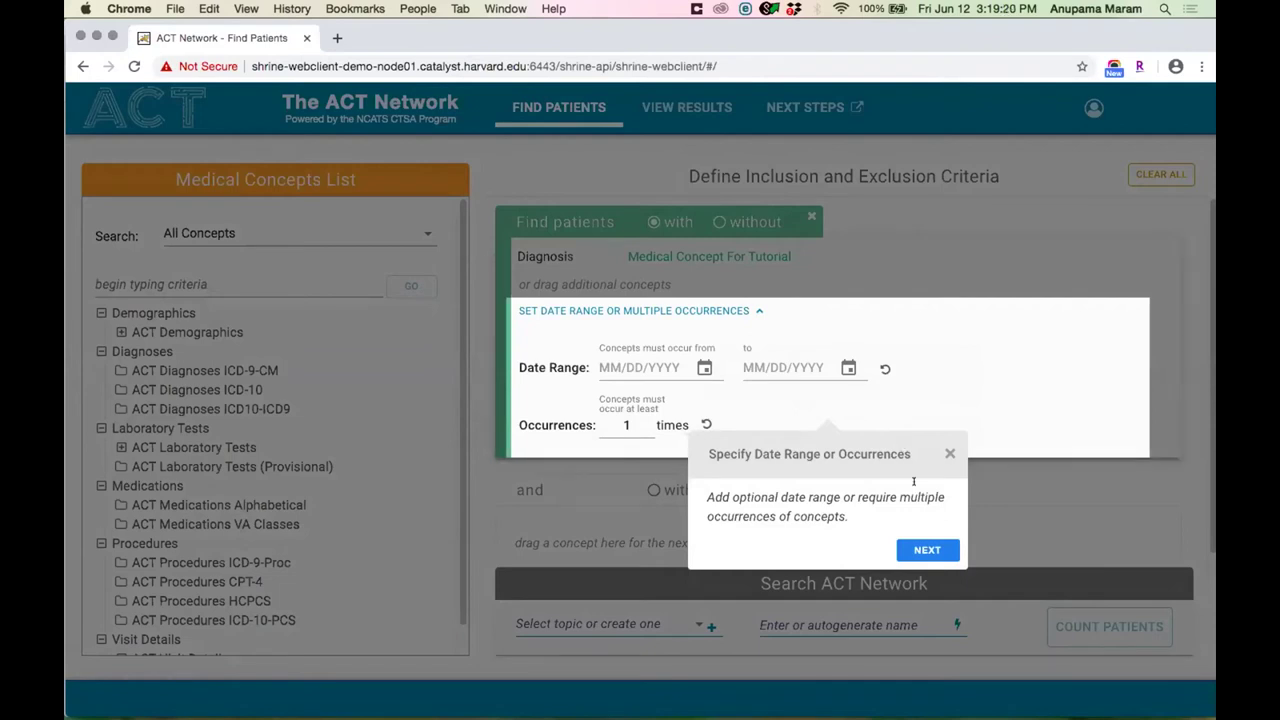
Step through the Date Range and Search ACT tour popups and finish the tour.
{"action": "left_click", "coordinate": [913, 547]}
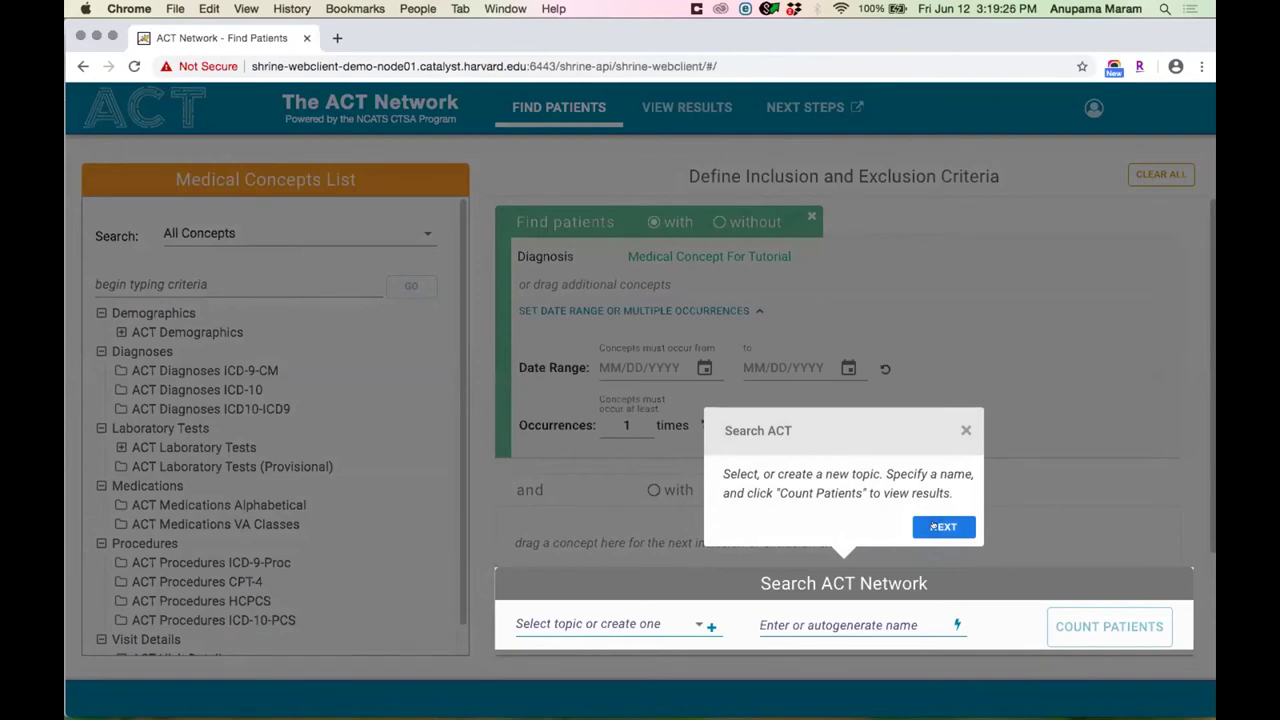
{"action": "left_click", "coordinate": [938, 527]}
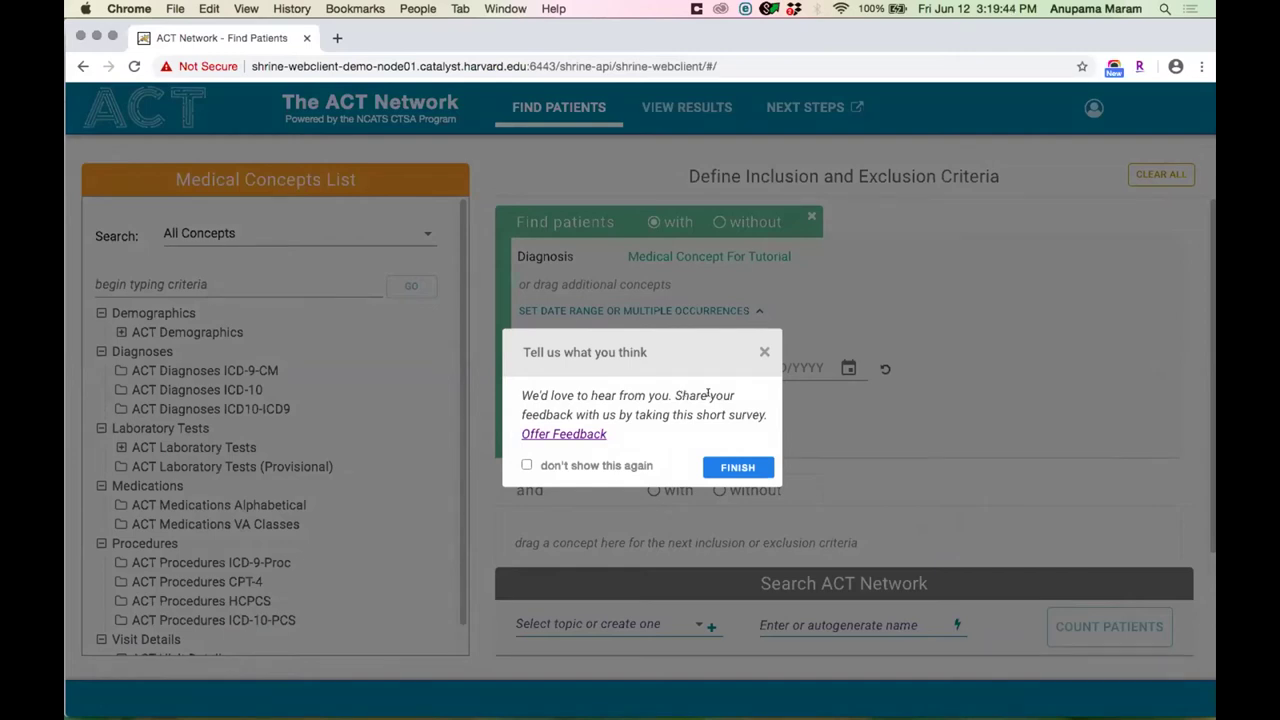
{"action": "left_click", "coordinate": [756, 465]}
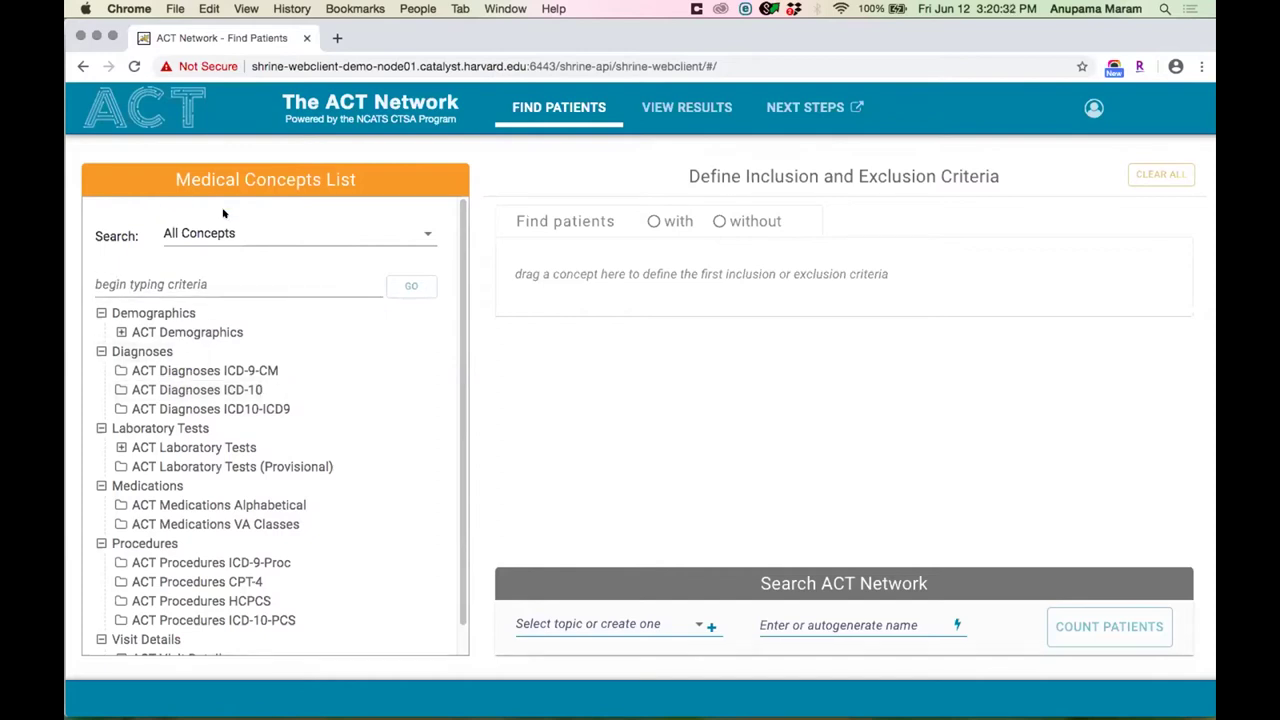
Expand ACT Demographics > Age in the concept tree to list the age ranges.
{"action": "left_click", "coordinate": [222, 272]}
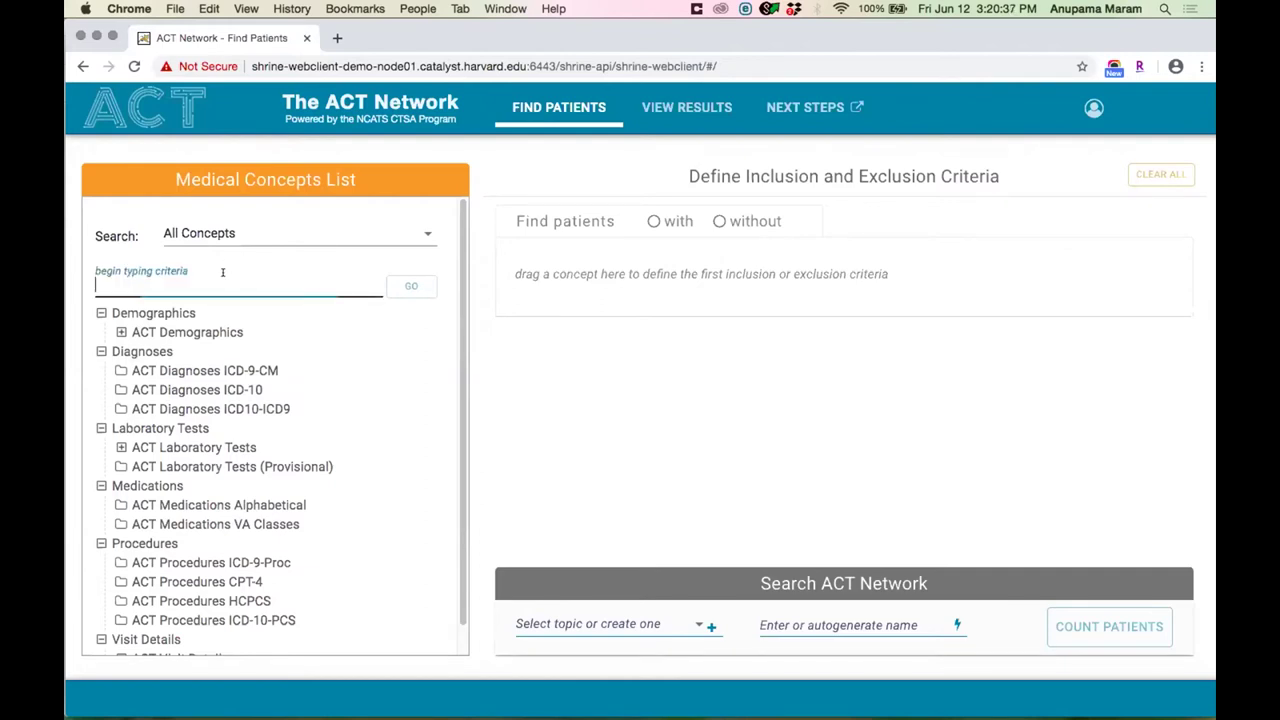
{"action": "left_click", "coordinate": [137, 370]}
{"action": "left_click", "coordinate": [150, 409]}
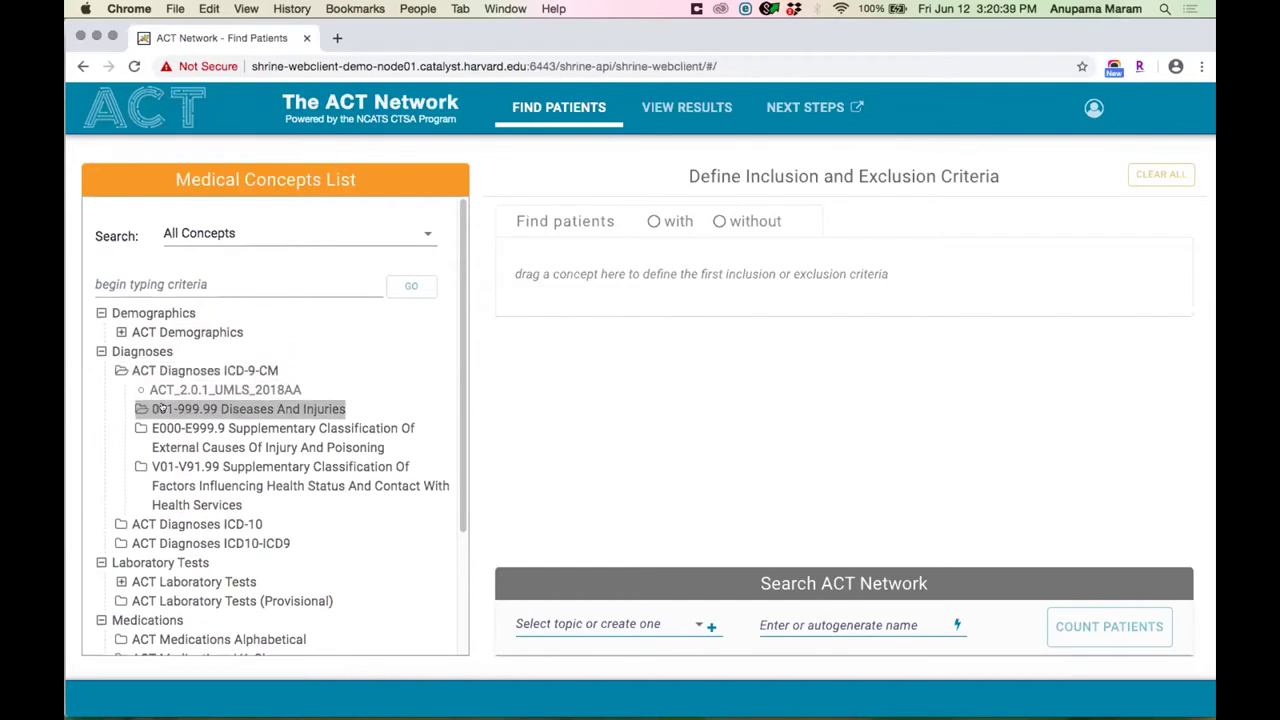
{"action": "left_click", "coordinate": [160, 332]}
{"action": "left_click", "coordinate": [165, 370]}
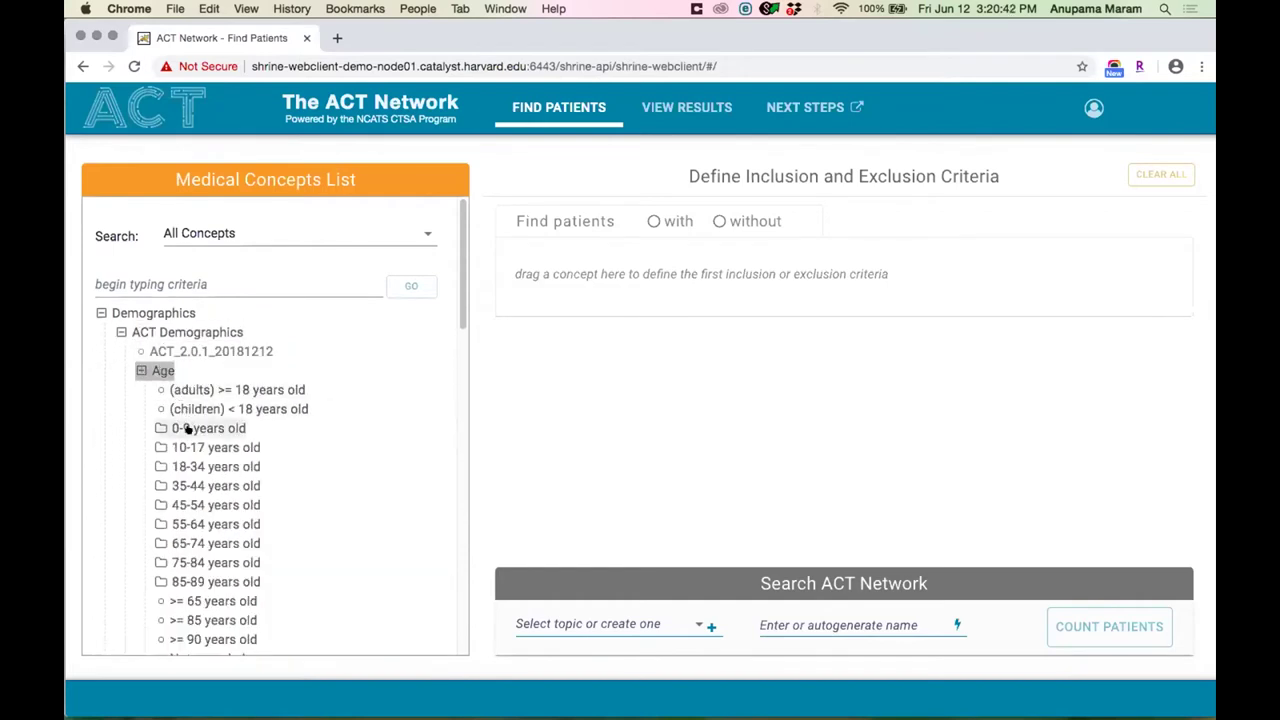
Add 0-9, 10-17 and 18-34 years old to the first criteria group.
{"action": "left_click_drag", "start_coordinate": [185, 428], "coordinate": [538, 278]}
{"action": "left_click_drag", "start_coordinate": [215, 447], "coordinate": [612, 287]}
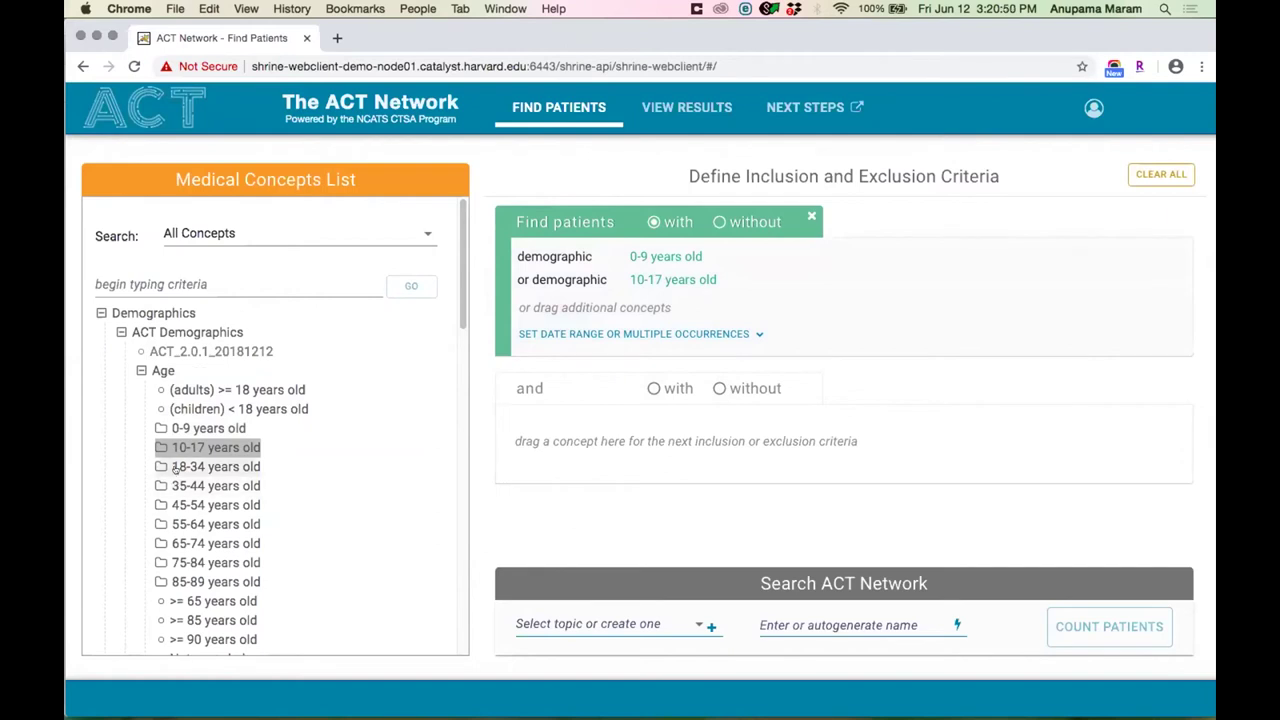
{"action": "left_click_drag", "start_coordinate": [176, 470], "coordinate": [520, 318]}
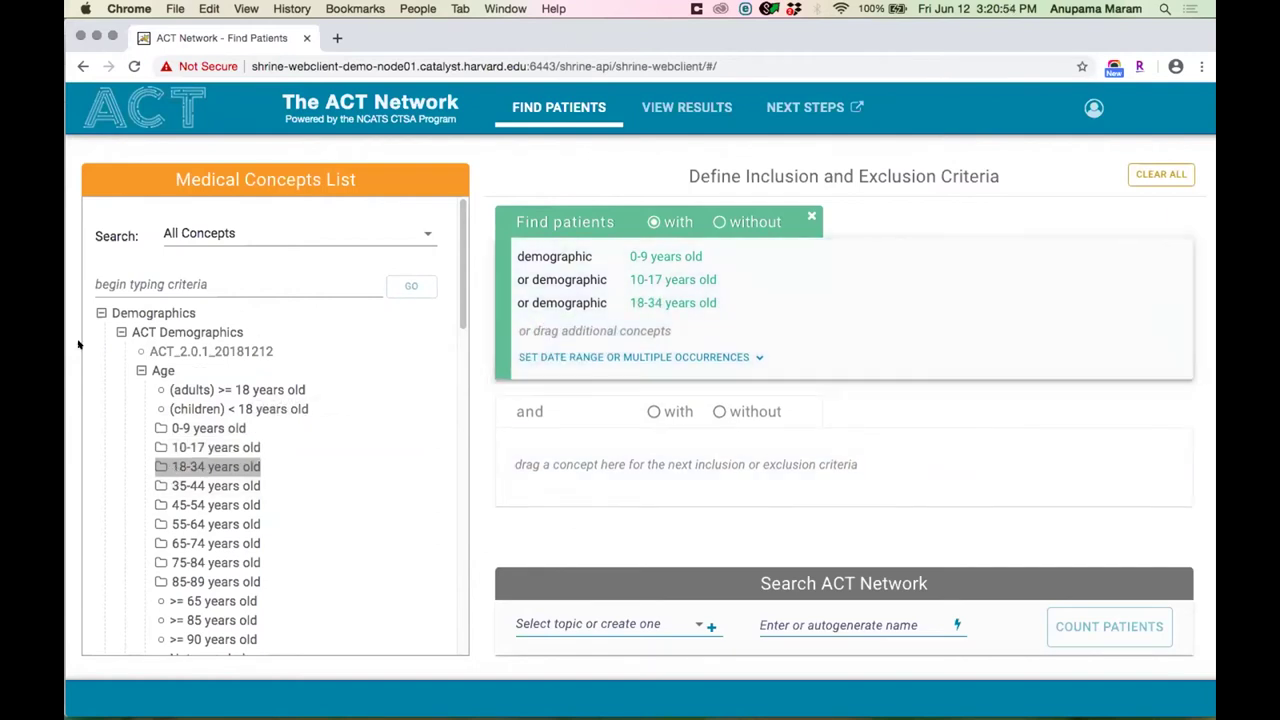
{"action": "left_click", "coordinate": [141, 370]}
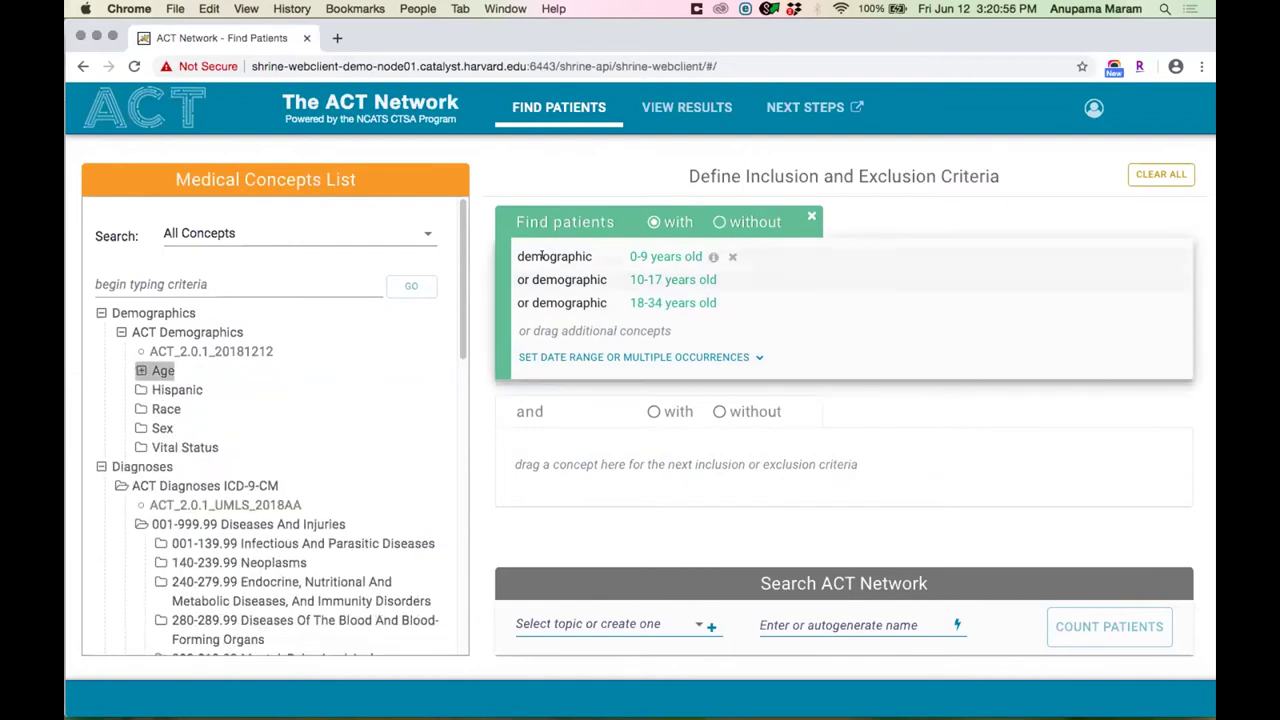
Highlight the age criteria labels for emphasis, then collapse ACT Demographics.
{"action": "left_click_drag", "start_coordinate": [514, 256], "coordinate": [588, 257]}
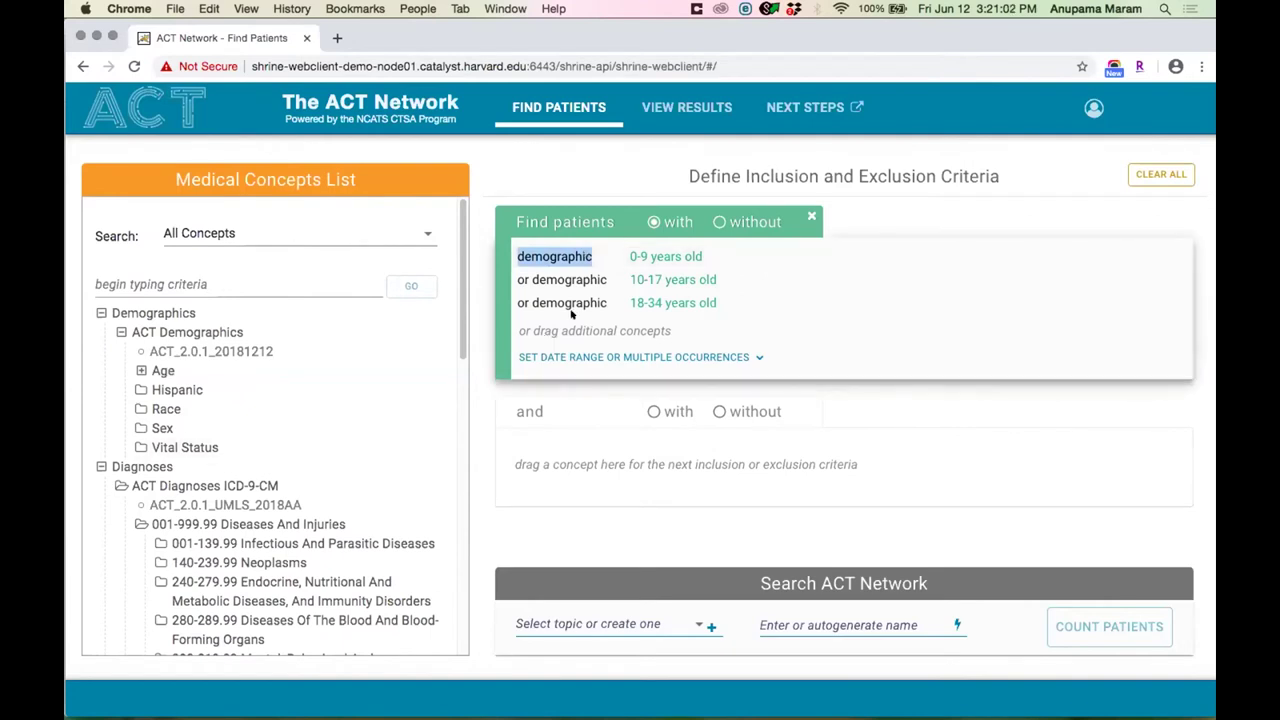
{"action": "left_click_drag", "start_coordinate": [607, 298], "coordinate": [514, 292]}
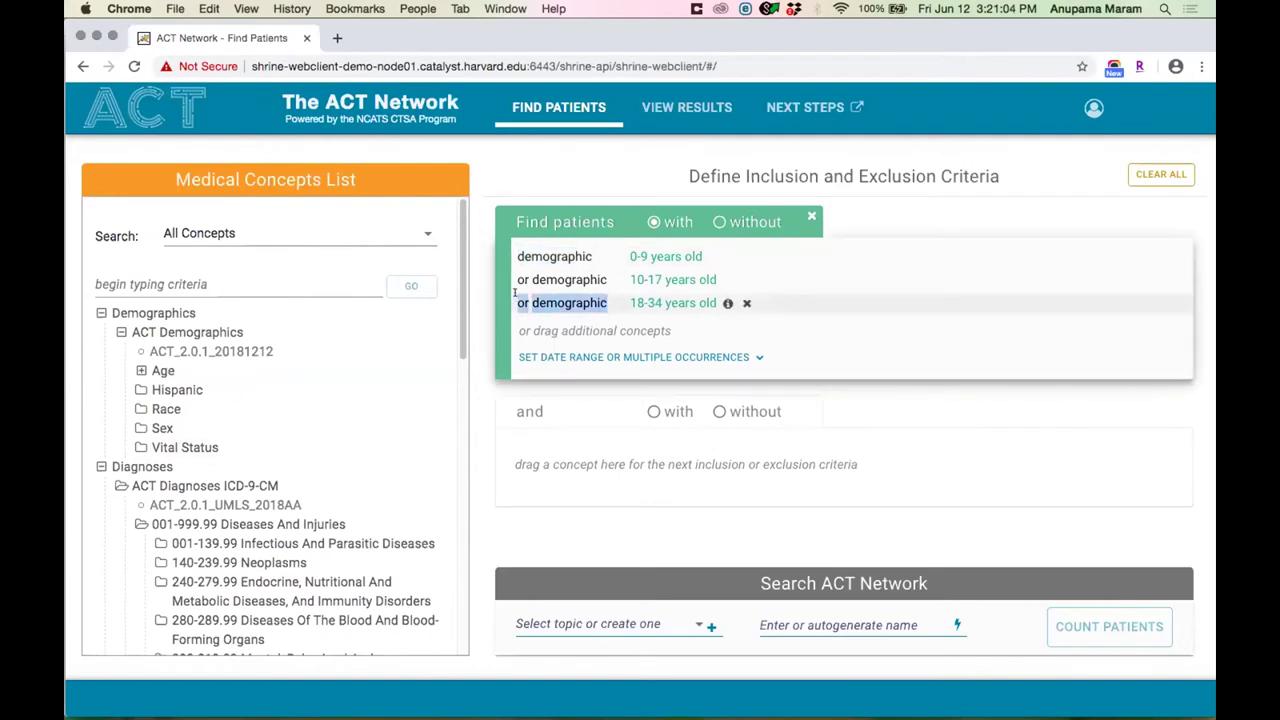
{"action": "left_click", "coordinate": [604, 279]}
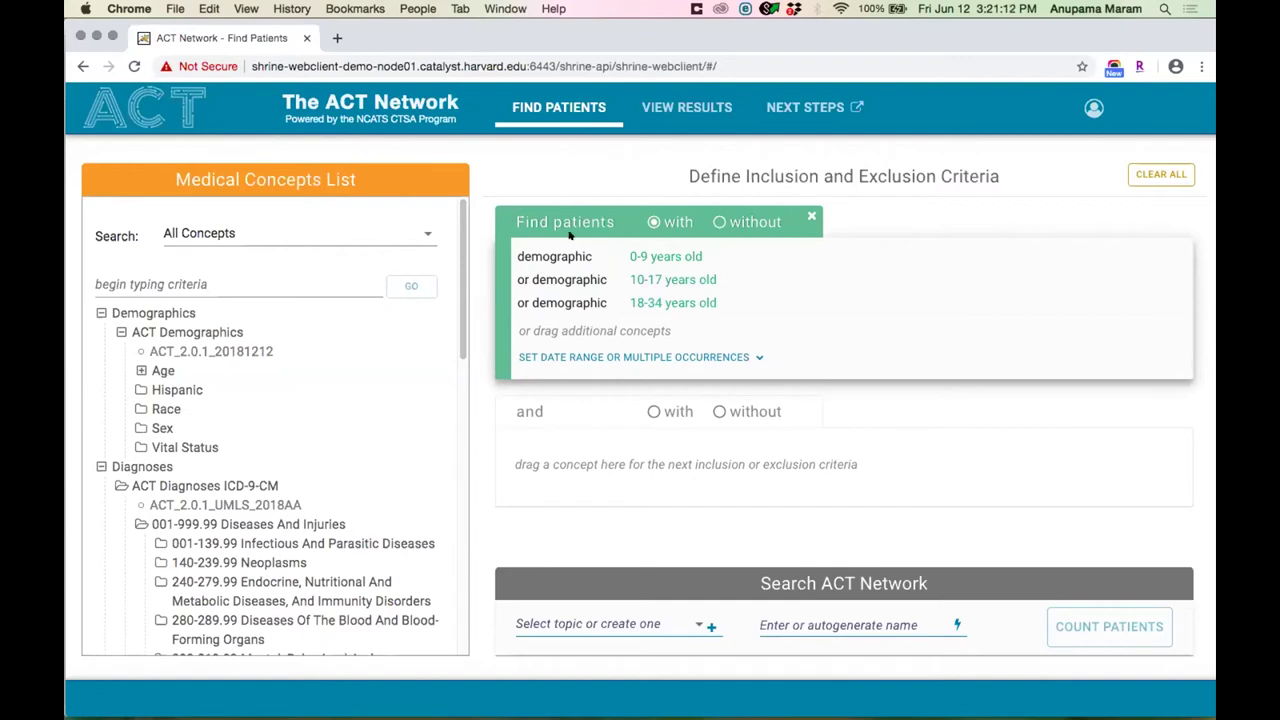
{"action": "left_click", "coordinate": [121, 332]}
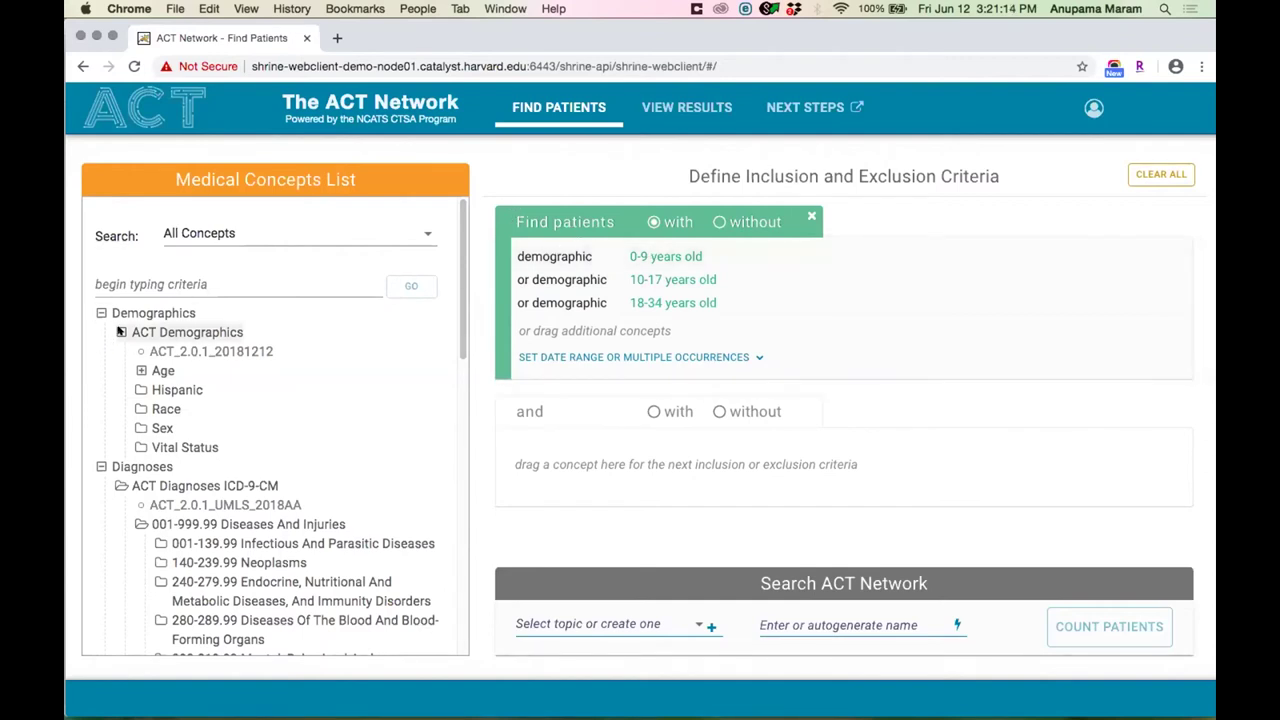
Search the medical concepts for 'influenza virus' using the 'inf' suggestion.
{"action": "left_click", "coordinate": [161, 282]}
{"action": "type", "text": "inf"}
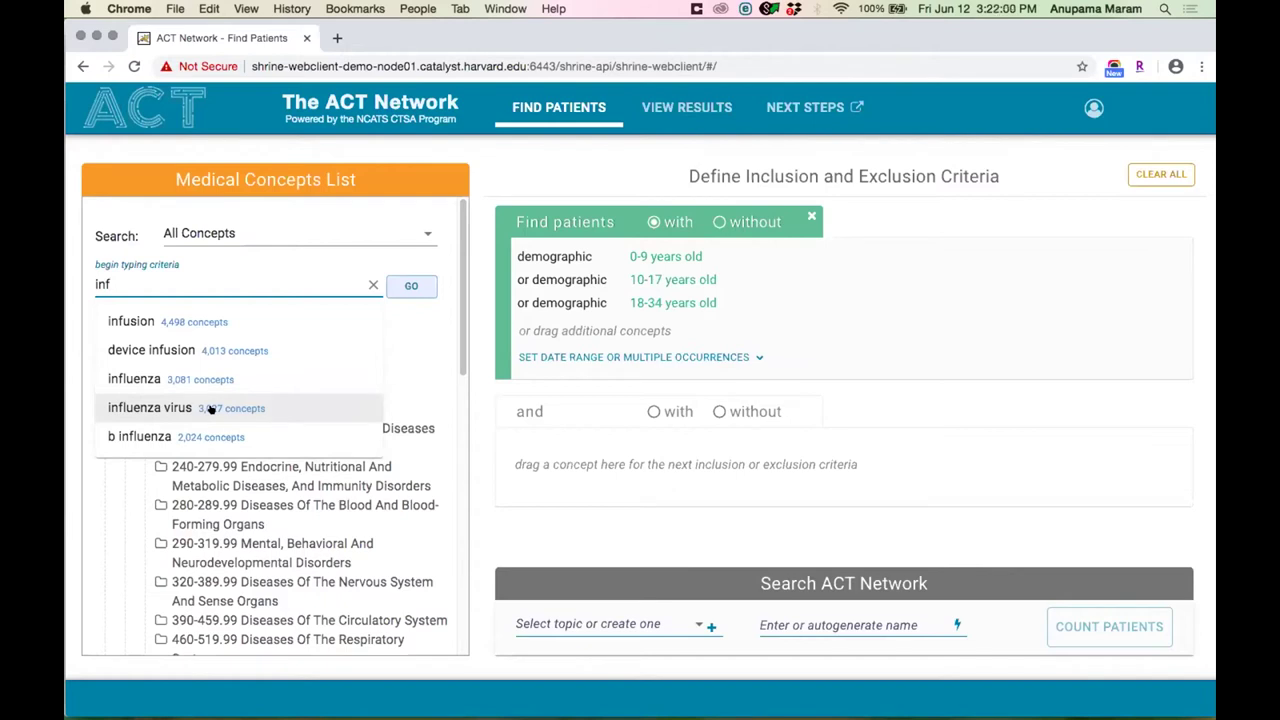
{"action": "left_click", "coordinate": [210, 408]}
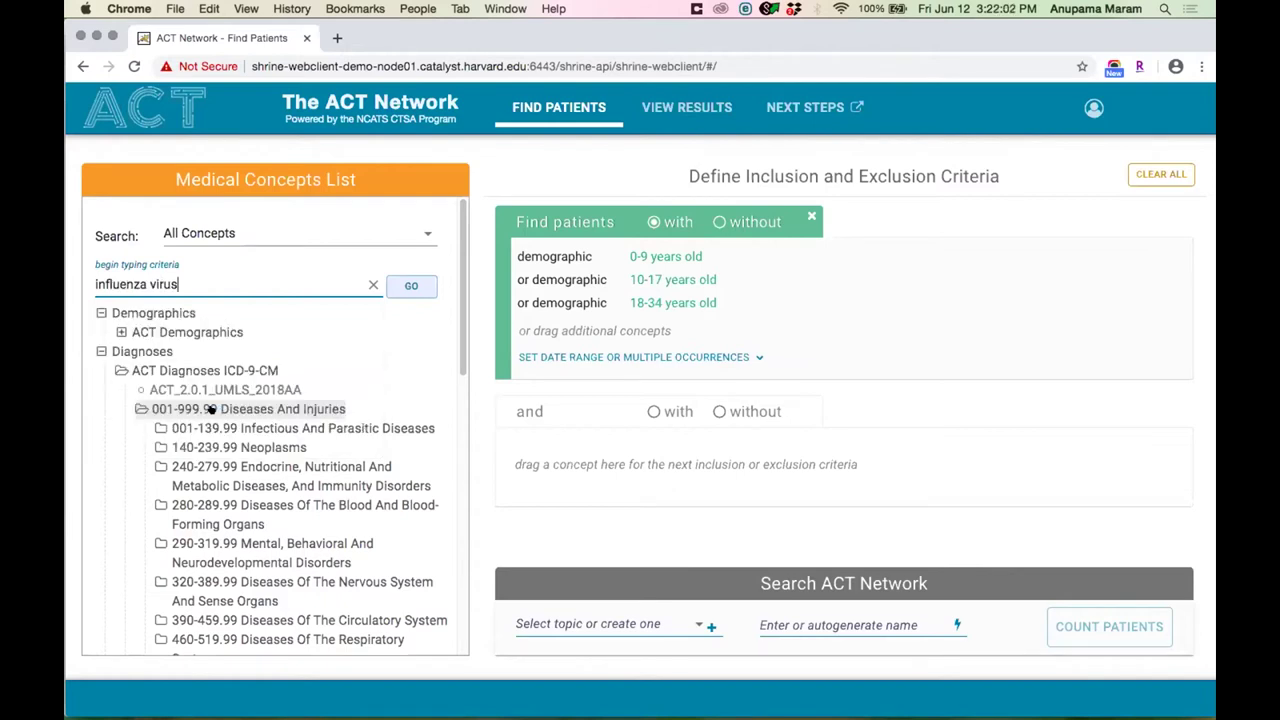
{"action": "left_click", "coordinate": [407, 285]}
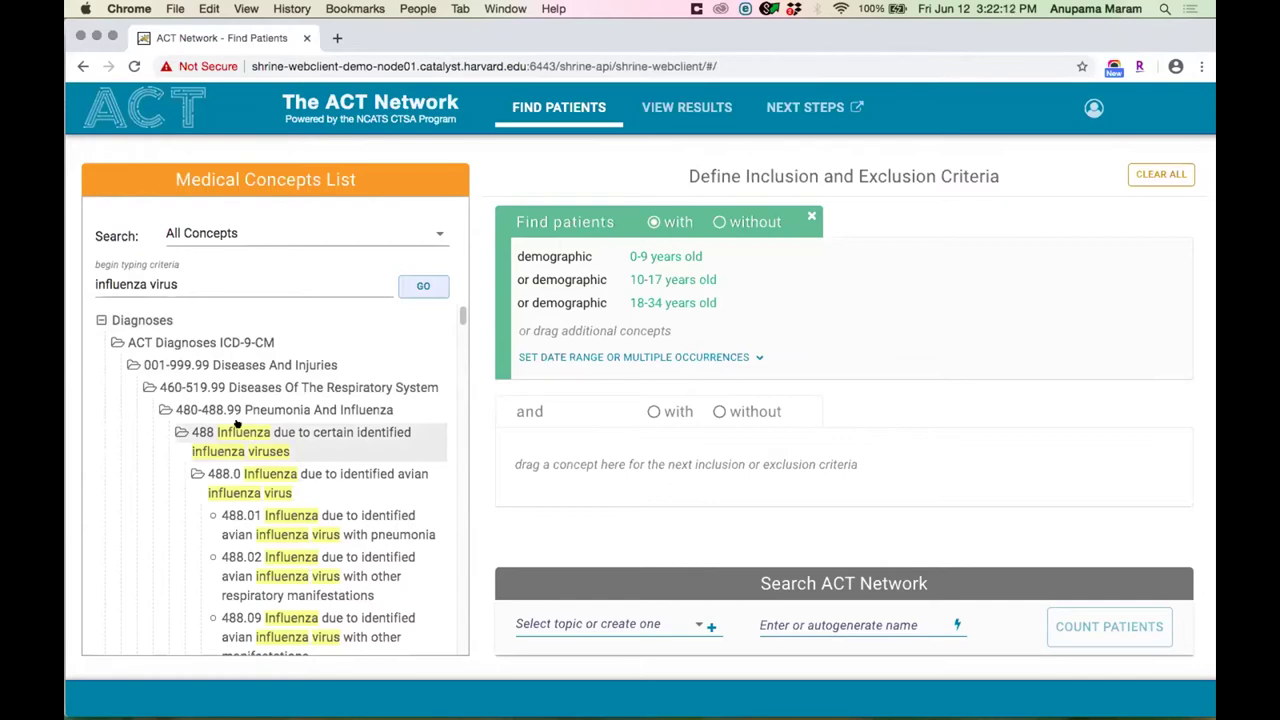
Scroll through the influenza virus matches across all concept categories.
{"action": "scroll", "coordinate": [260, 473], "scroll_direction": "down", "scroll_amount": 20}
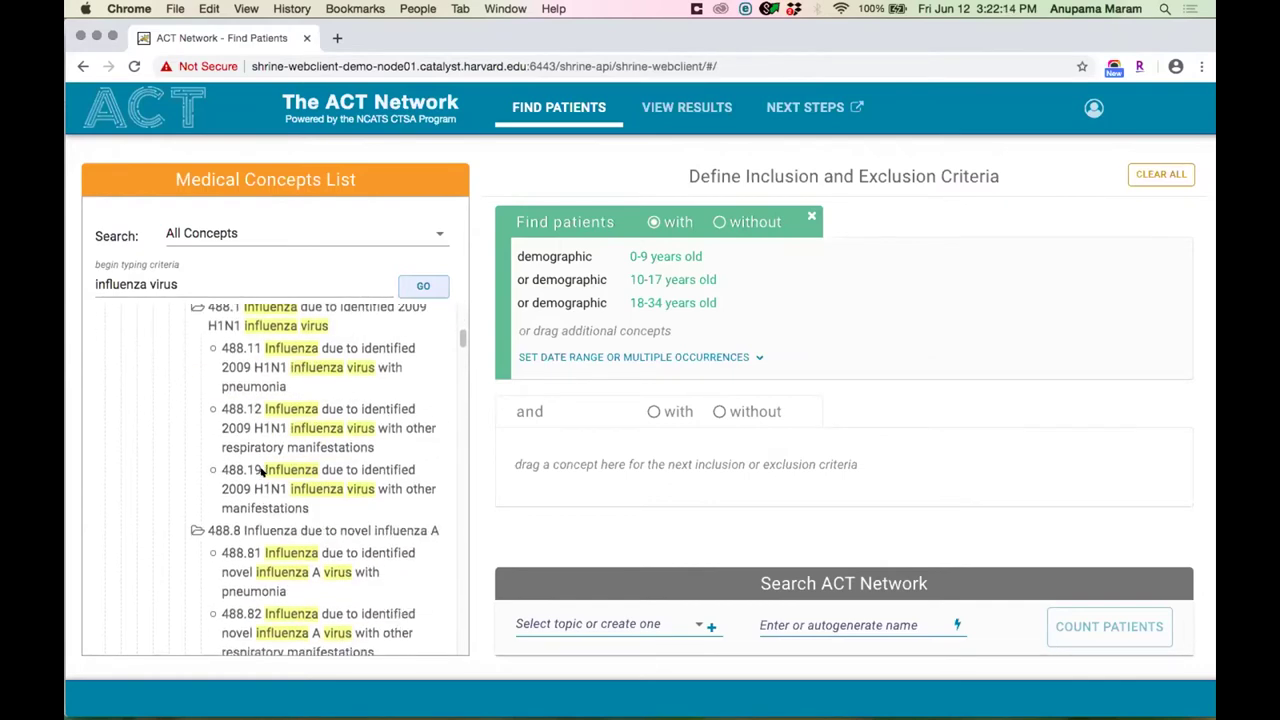
{"action": "scroll", "coordinate": [262, 473], "scroll_direction": "down", "scroll_amount": 15}
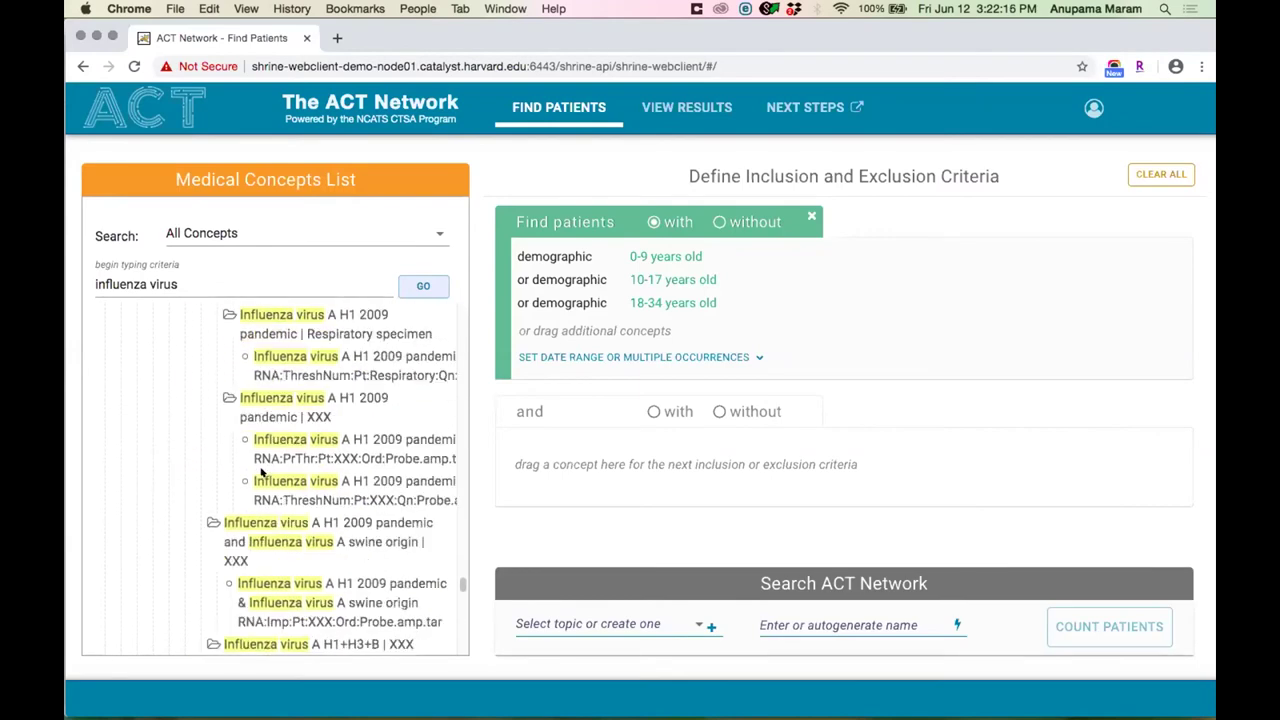
{"action": "scroll", "coordinate": [262, 473], "scroll_direction": "down", "scroll_amount": 20}
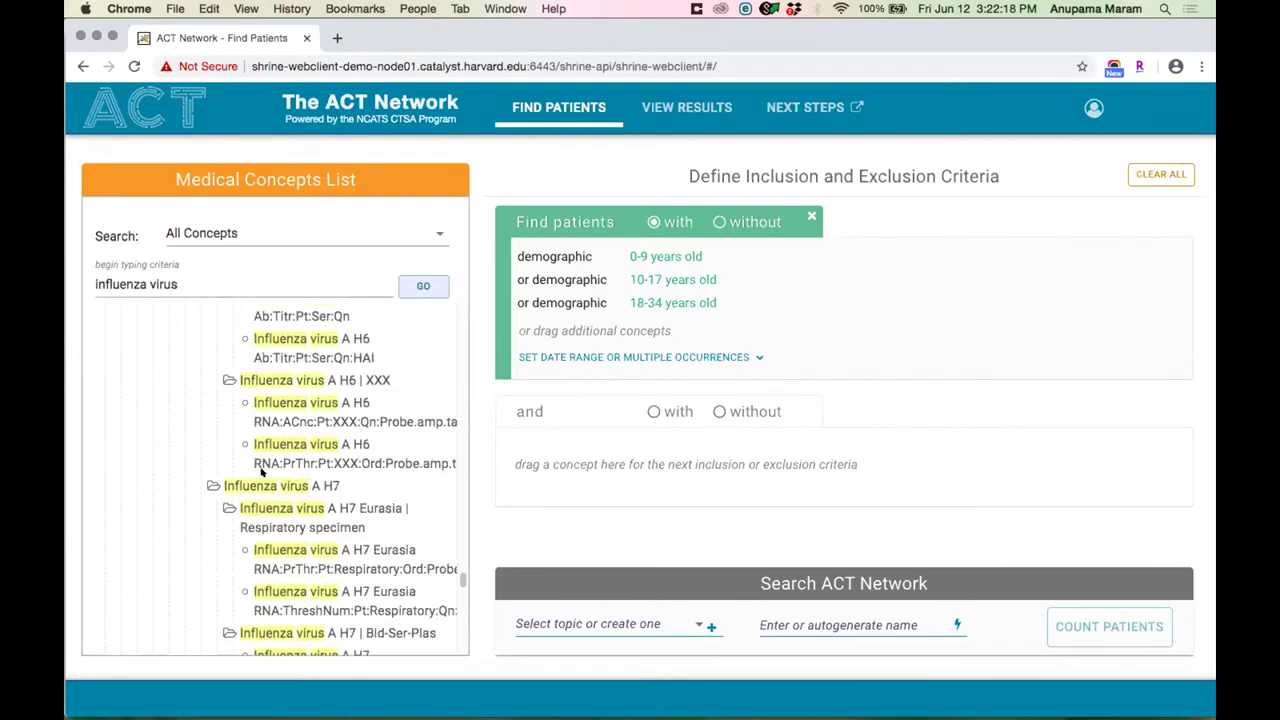
{"action": "scroll", "coordinate": [262, 473], "scroll_direction": "down", "scroll_amount": 20}
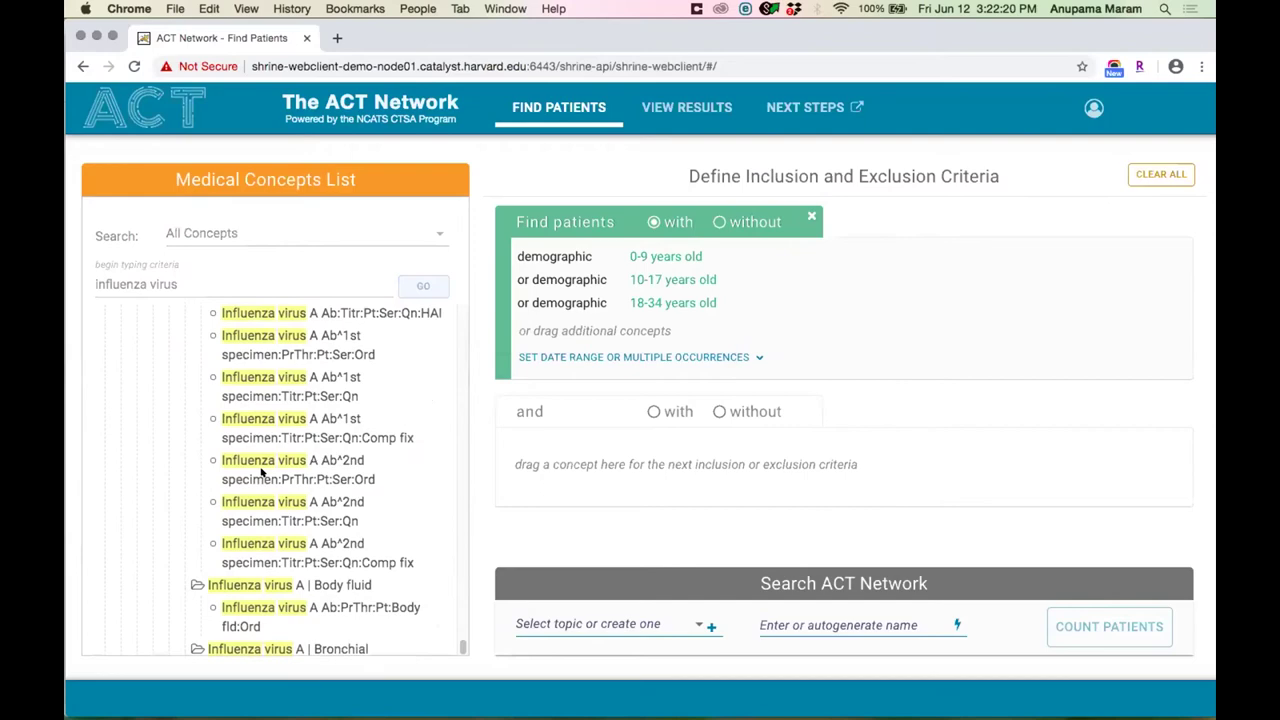
{"action": "scroll", "coordinate": [272, 560], "scroll_direction": "down", "scroll_amount": 15}
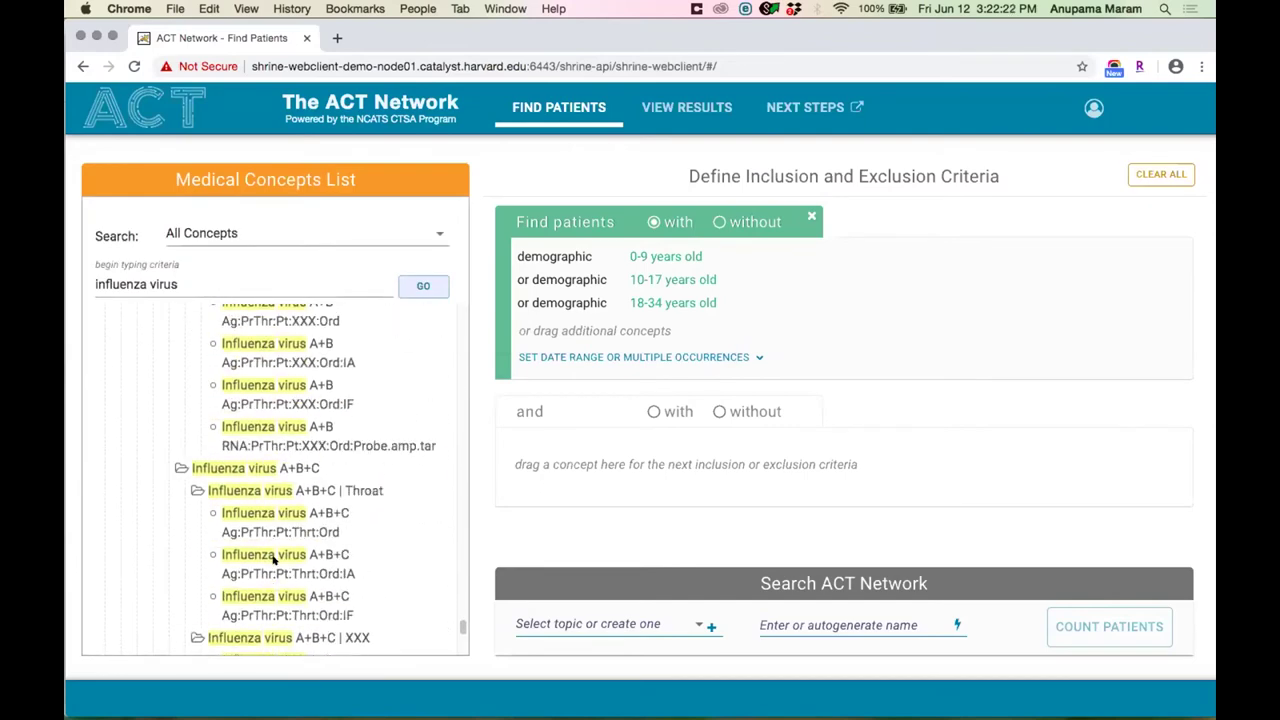
{"action": "scroll", "coordinate": [272, 560], "scroll_direction": "up", "scroll_amount": 15}
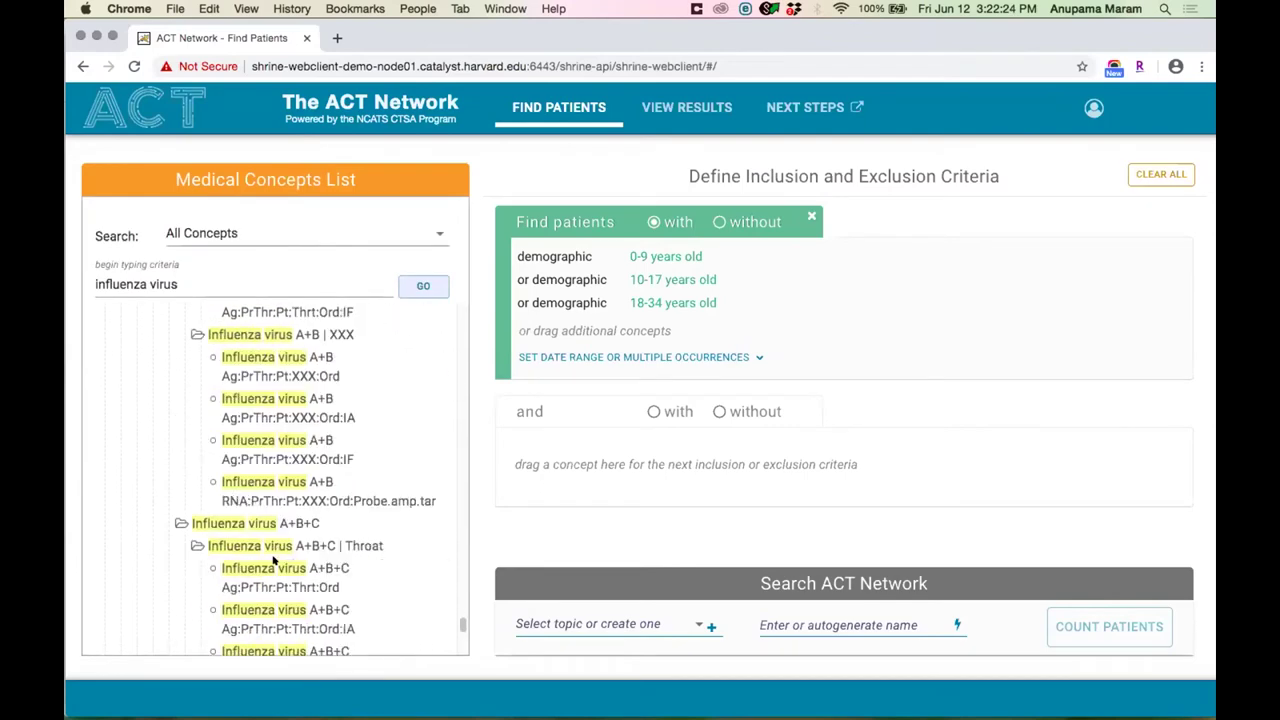
{"action": "left_click", "coordinate": [266, 239]}
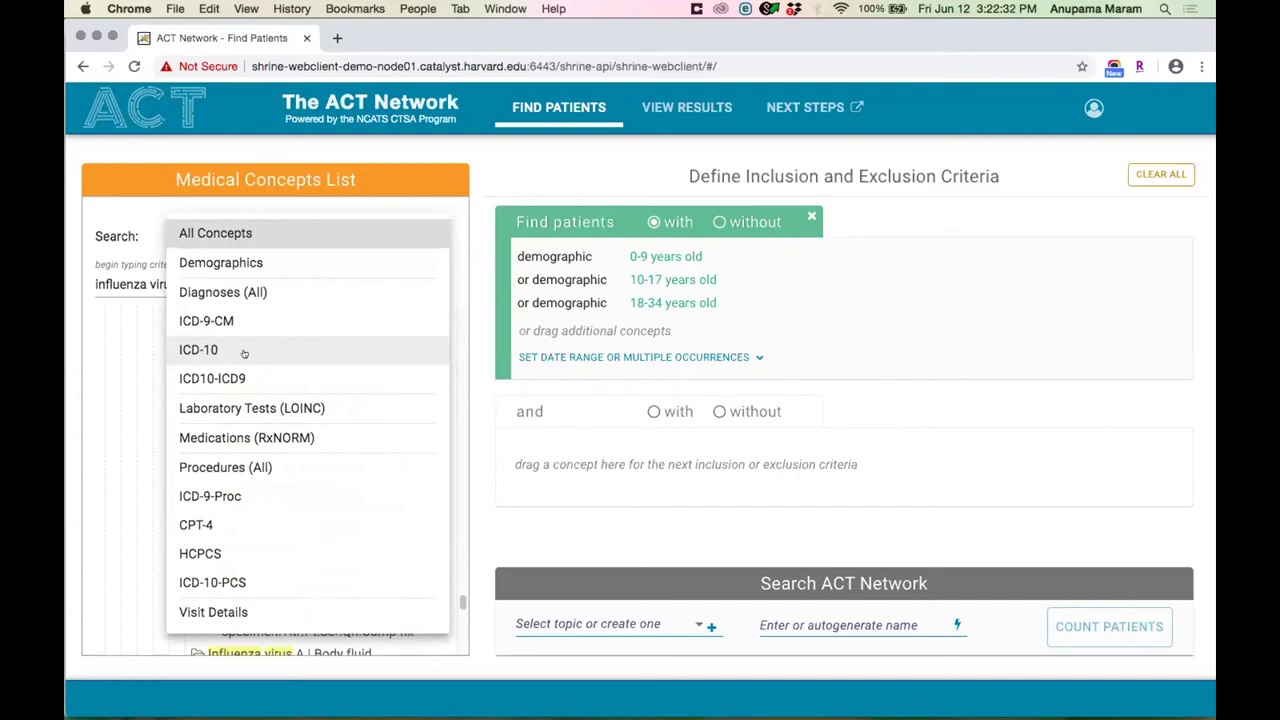
Limit the influenza virus search to ICD-10 and rerun it.
{"action": "left_click", "coordinate": [243, 351]}
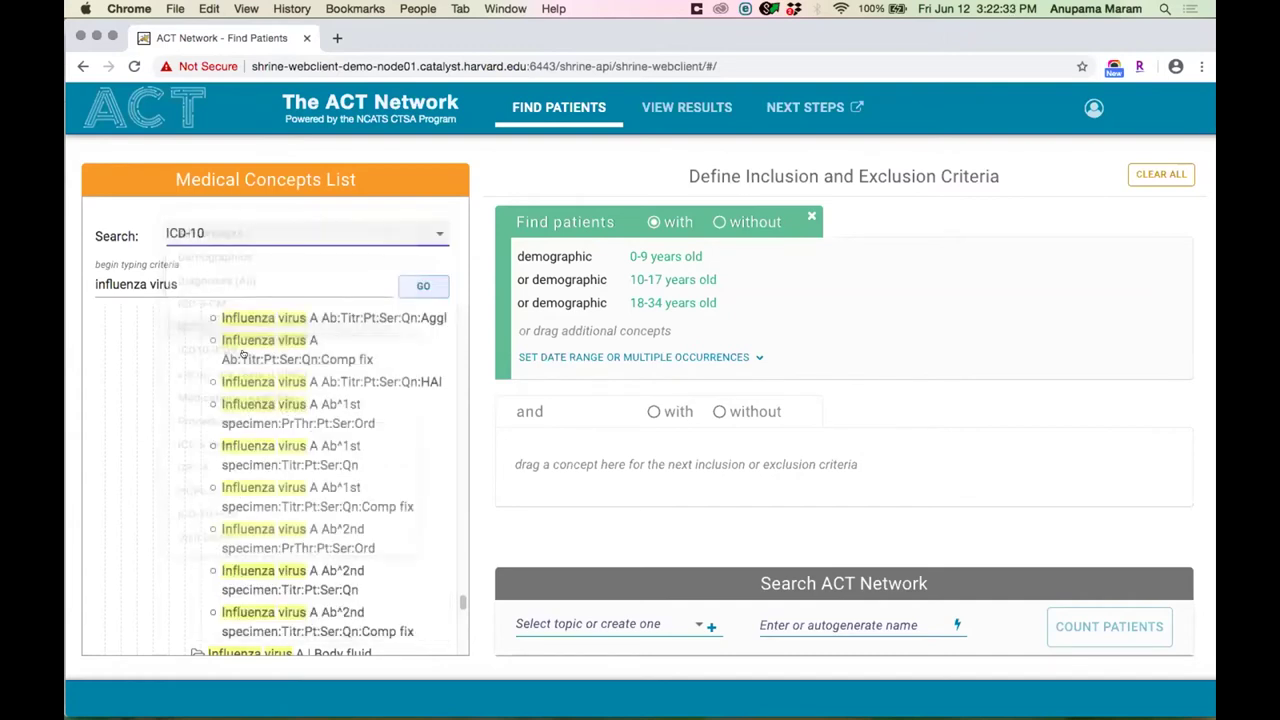
{"action": "left_click", "coordinate": [423, 286]}
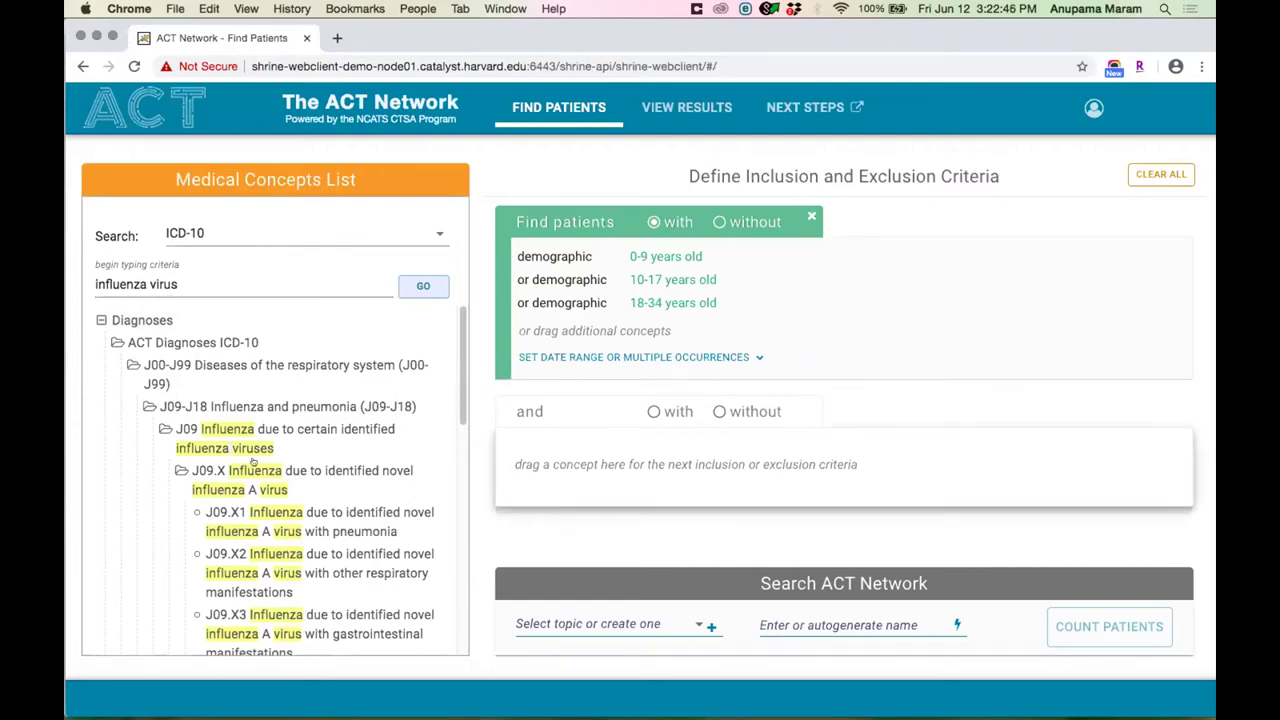
Add J09 Influenza as a new AND group, toggling it to 'without' and back to 'with'.
{"action": "left_click_drag", "start_coordinate": [200, 430], "coordinate": [650, 450]}
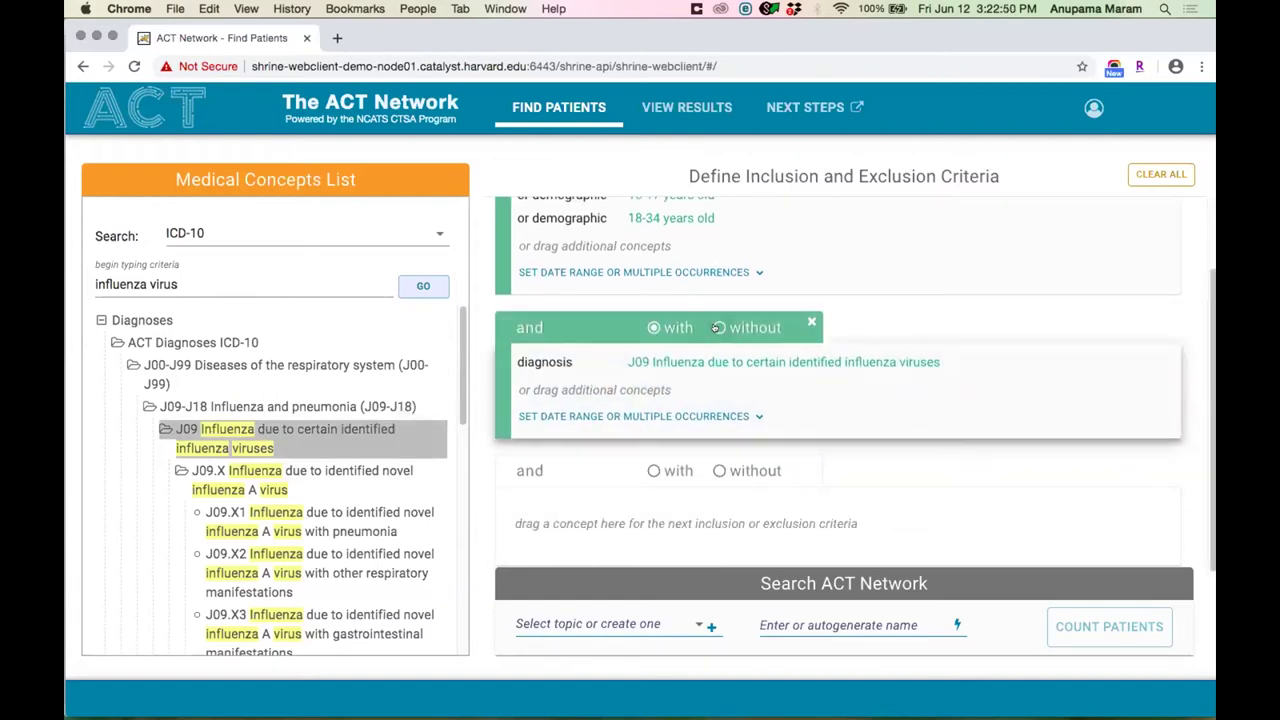
{"action": "left_click", "coordinate": [718, 327]}
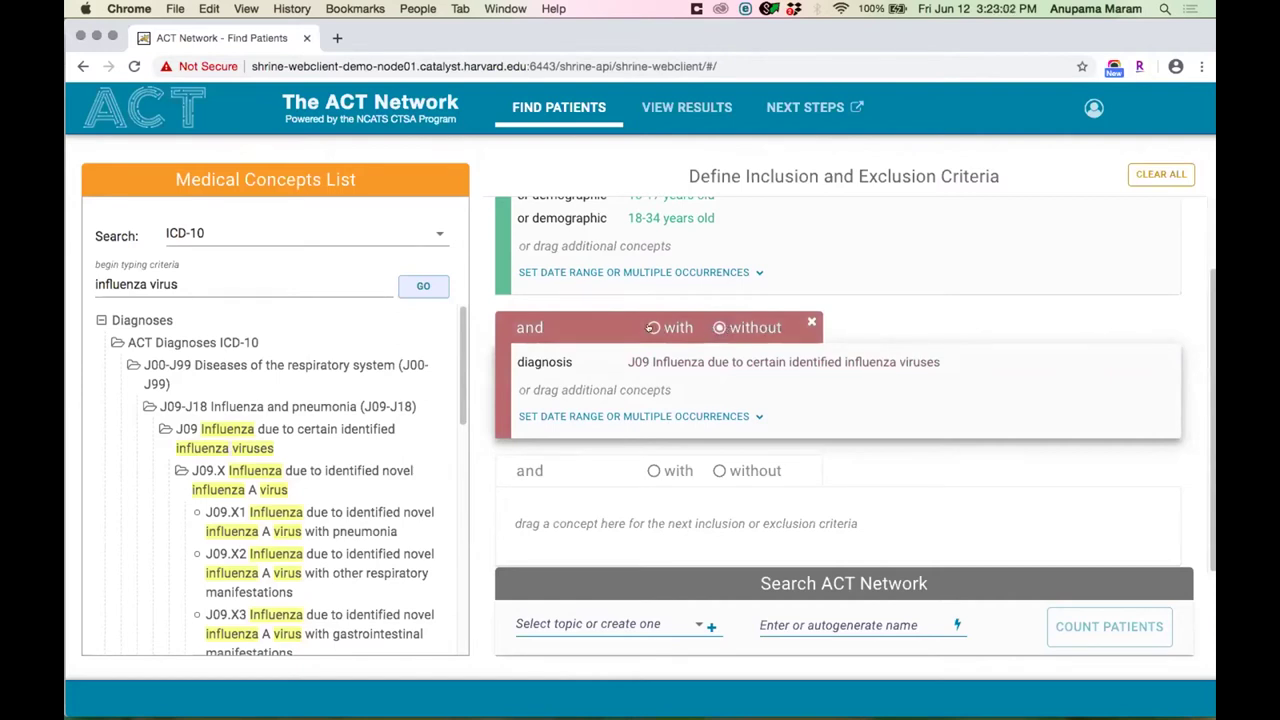
{"action": "left_click", "coordinate": [670, 328]}
Show the date range and occurrence options for the J09 diagnosis group.
{"action": "scroll", "coordinate": [660, 330], "scroll_direction": "up", "scroll_amount": 2}
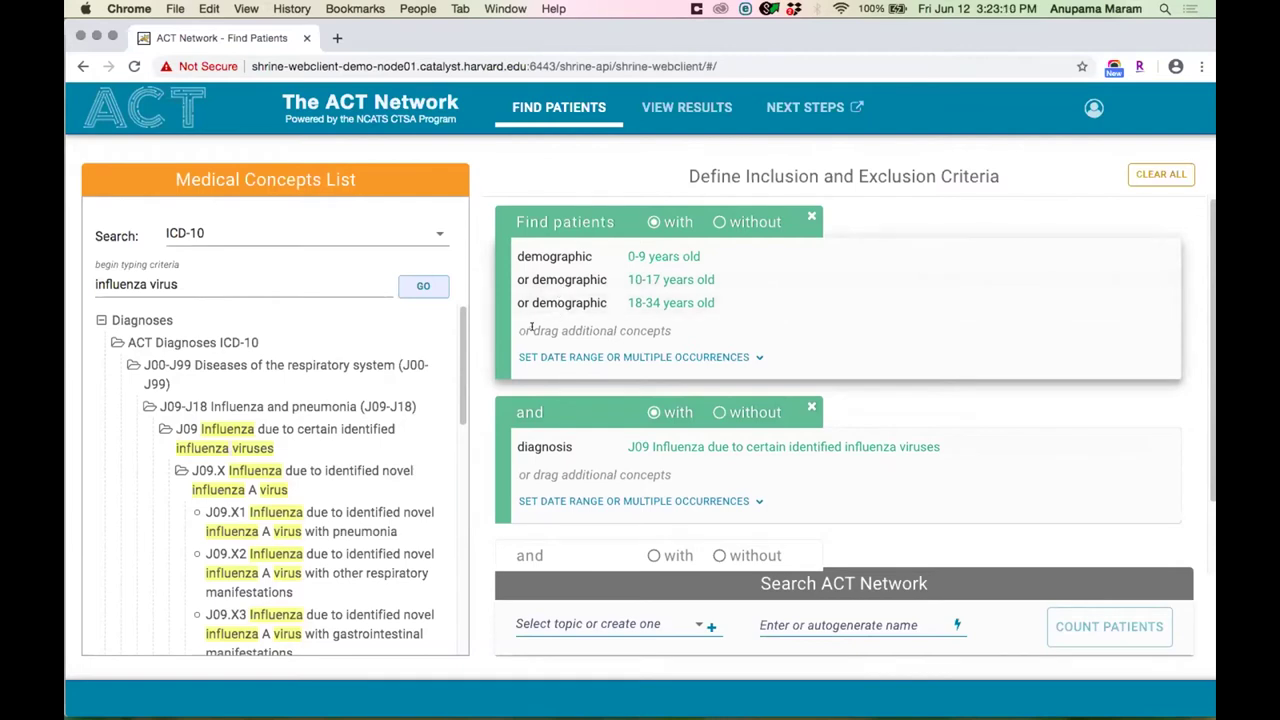
{"action": "left_click_drag", "start_coordinate": [523, 331], "coordinate": [669, 335]}
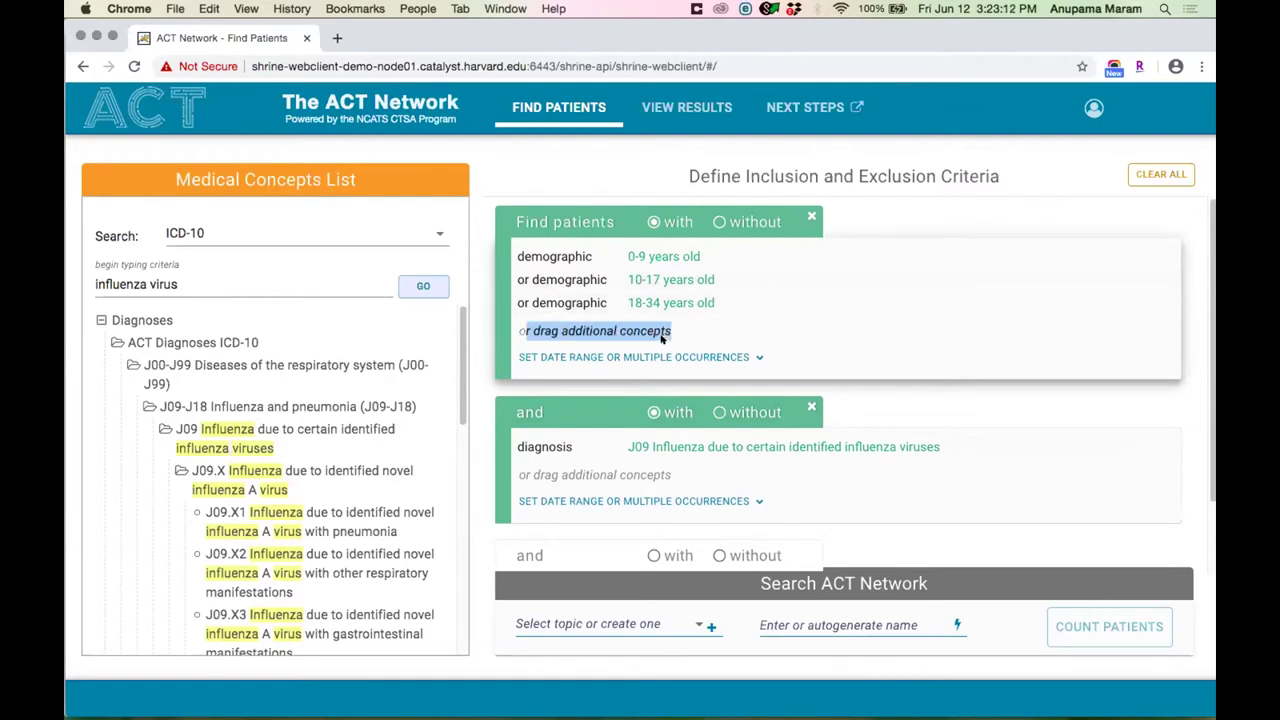
{"action": "scroll", "coordinate": [641, 302], "scroll_direction": "down", "scroll_amount": 2}
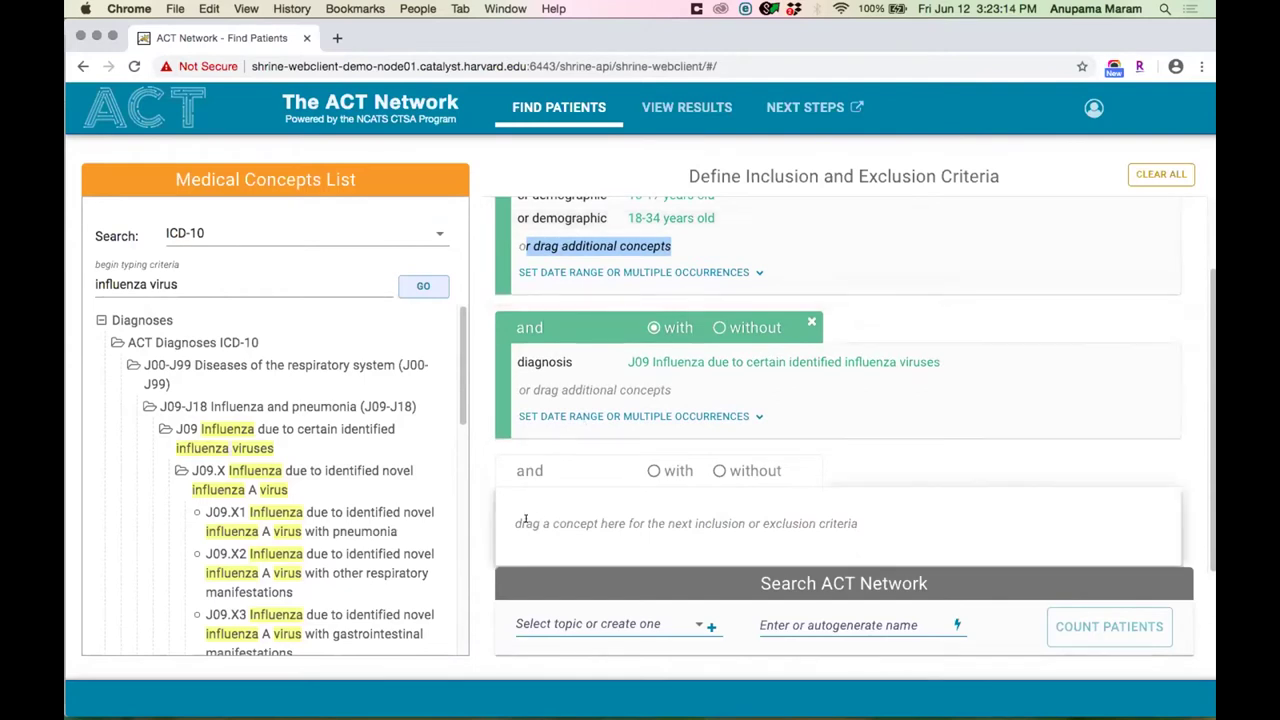
{"action": "left_click_drag", "start_coordinate": [526, 523], "coordinate": [864, 528]}
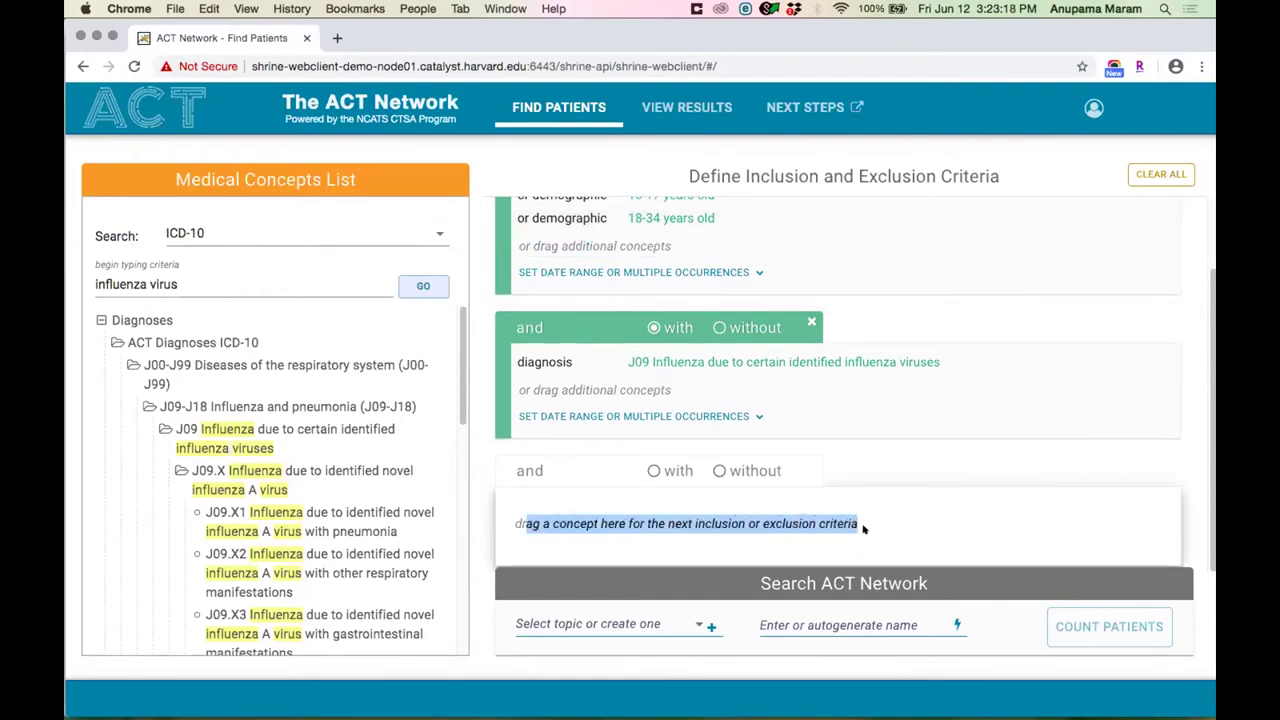
{"action": "left_click", "coordinate": [748, 416]}
Restrict the J09 diagnosis to 06/01/2020 through 06/05/2020 and collapse the date settings.
{"action": "scroll", "coordinate": [720, 400], "scroll_direction": "down", "scroll_amount": 2}
{"action": "left_click", "coordinate": [704, 391]}
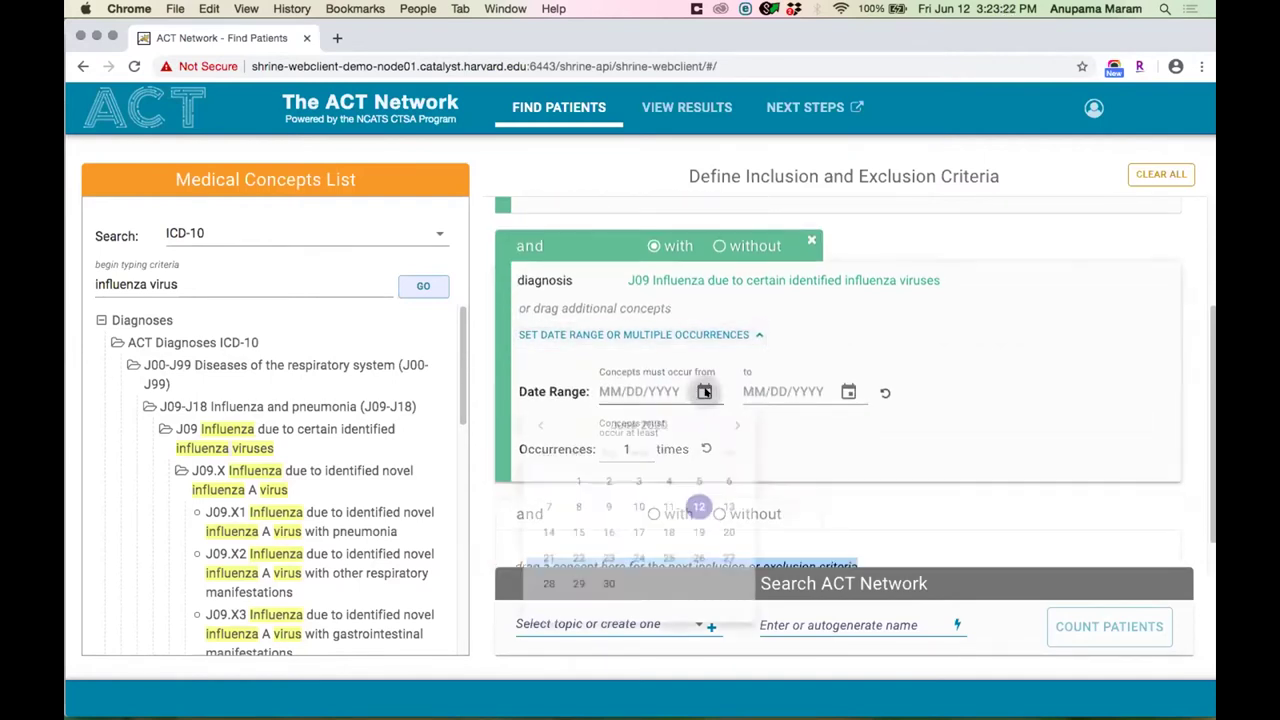
{"action": "left_click", "coordinate": [575, 490]}
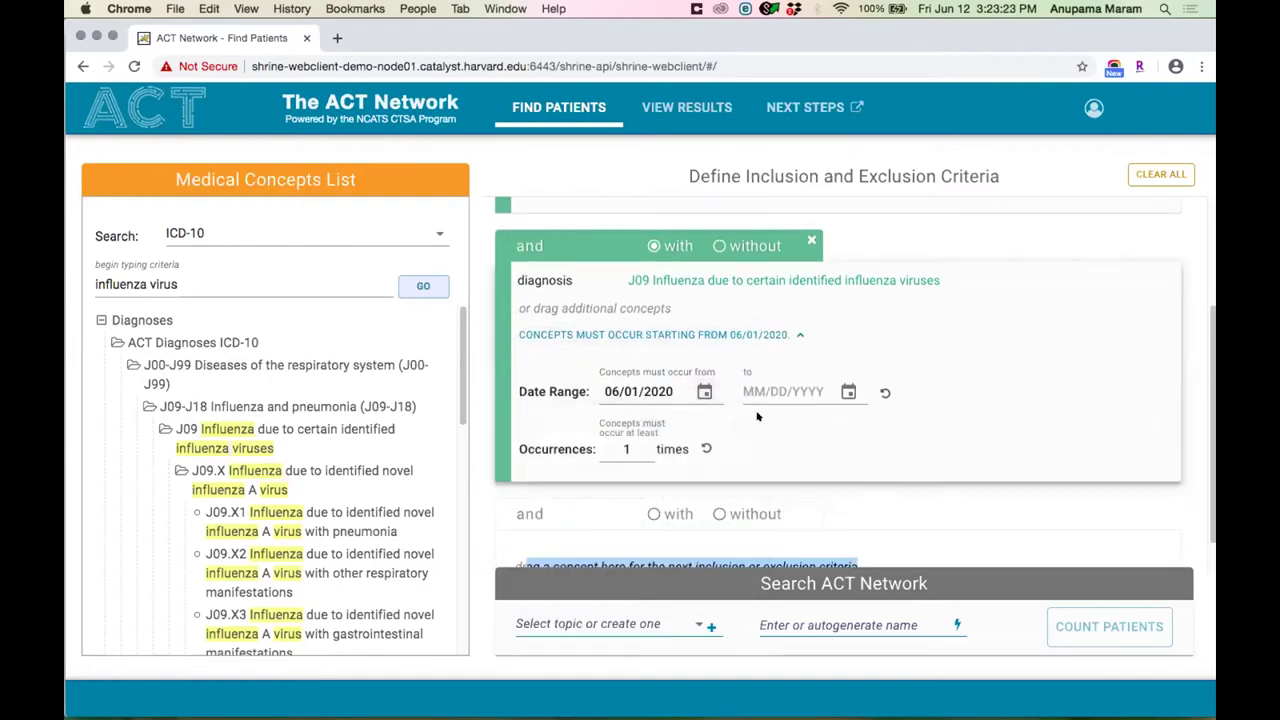
{"action": "left_click", "coordinate": [833, 391]}
{"action": "left_click", "coordinate": [839, 490]}
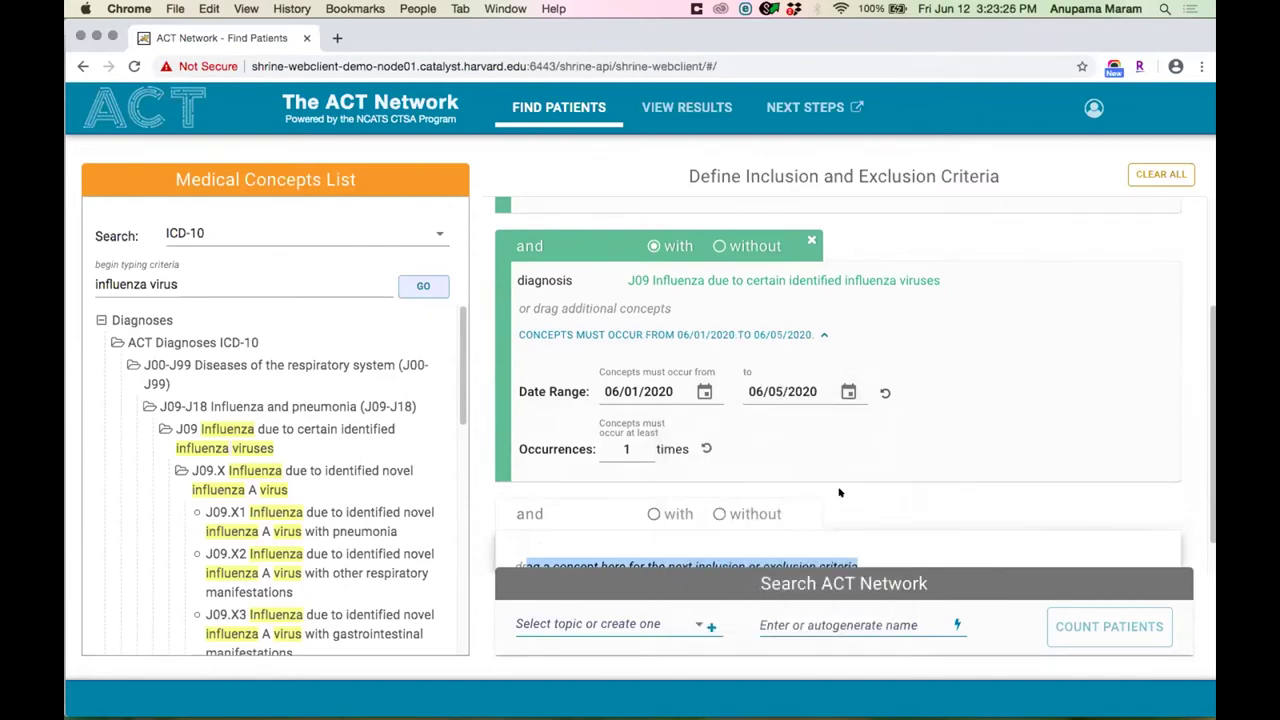
{"action": "left_click", "coordinate": [598, 335]}
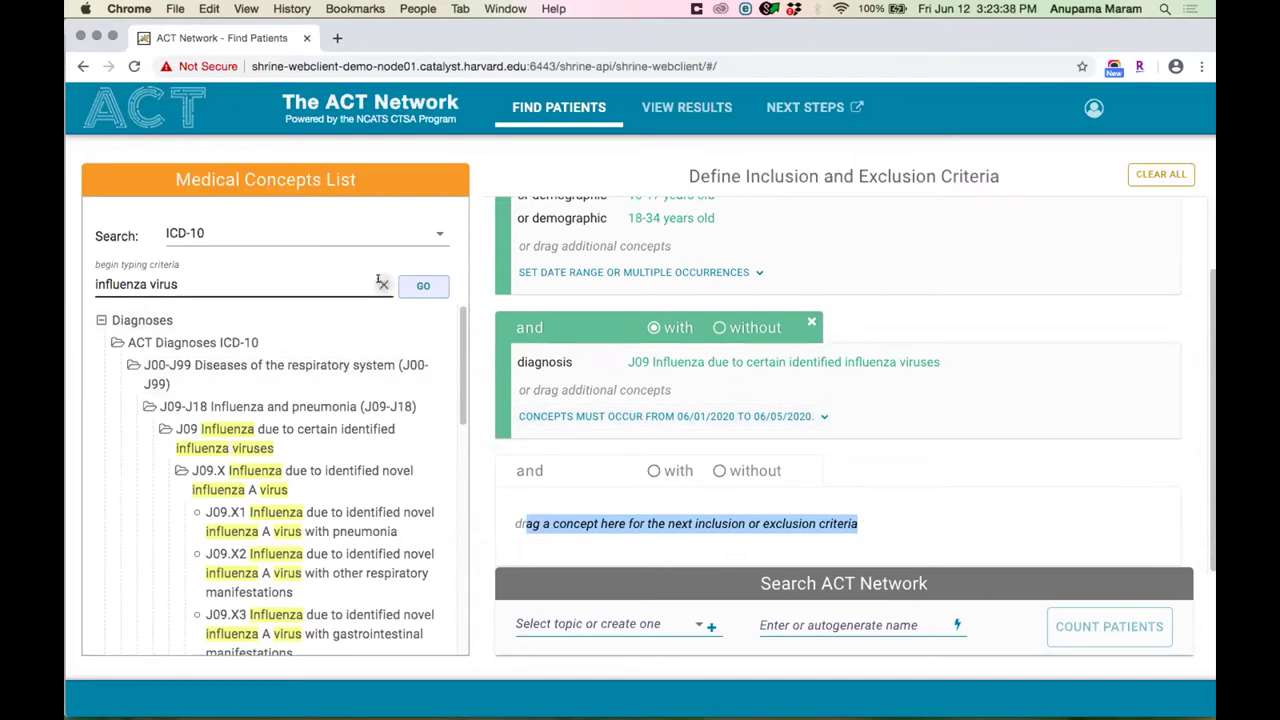
Add Bicarbonate in Blood from Laboratory Tests > Chemistry > Electrolytes as a new criteria group.
{"action": "left_click", "coordinate": [382, 284]}
{"action": "scroll", "coordinate": [187, 430], "scroll_direction": "down", "scroll_amount": 1}
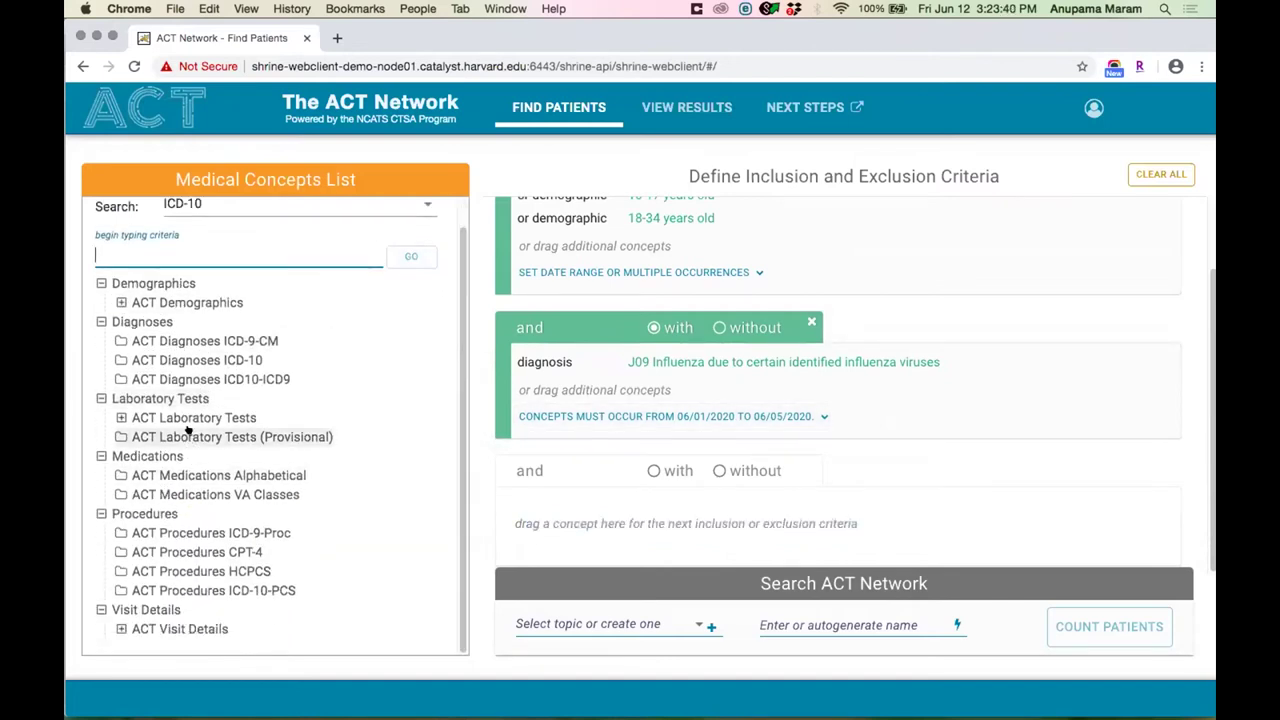
{"action": "left_click", "coordinate": [188, 422]}
{"action": "left_click", "coordinate": [180, 456]}
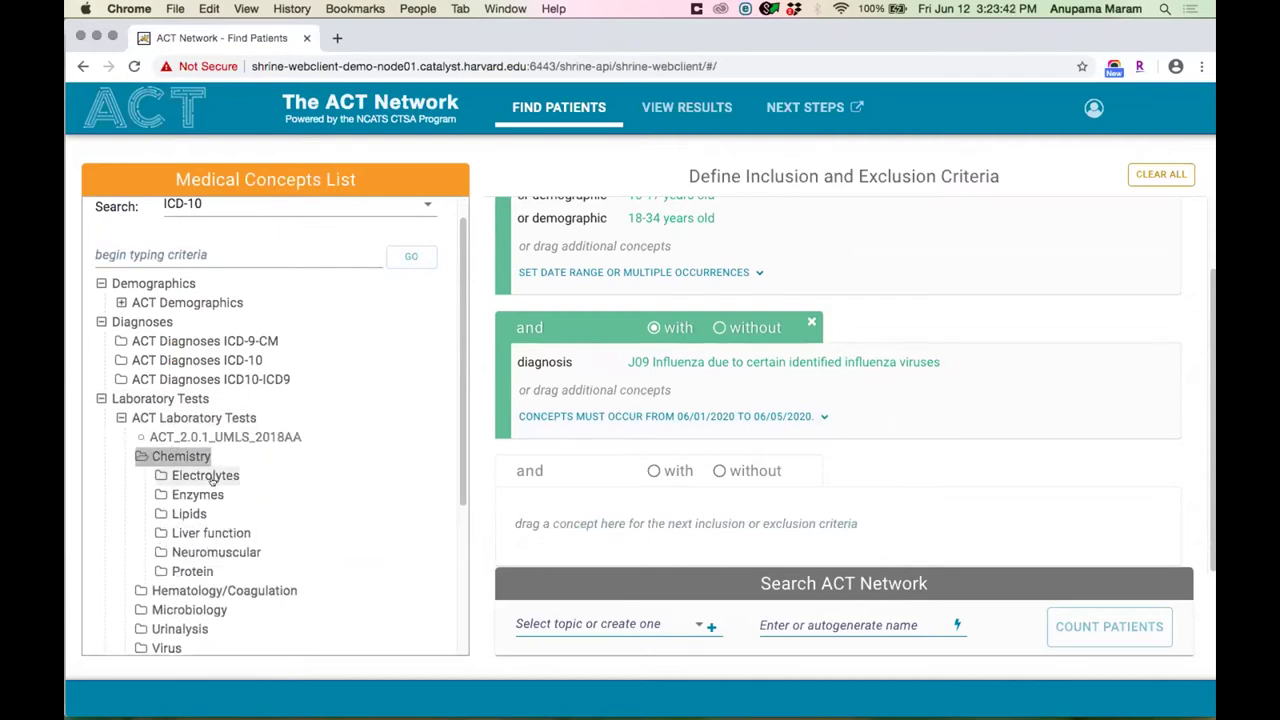
{"action": "left_click", "coordinate": [205, 476]}
{"action": "left_click", "coordinate": [226, 494]}
{"action": "left_click", "coordinate": [269, 513]}
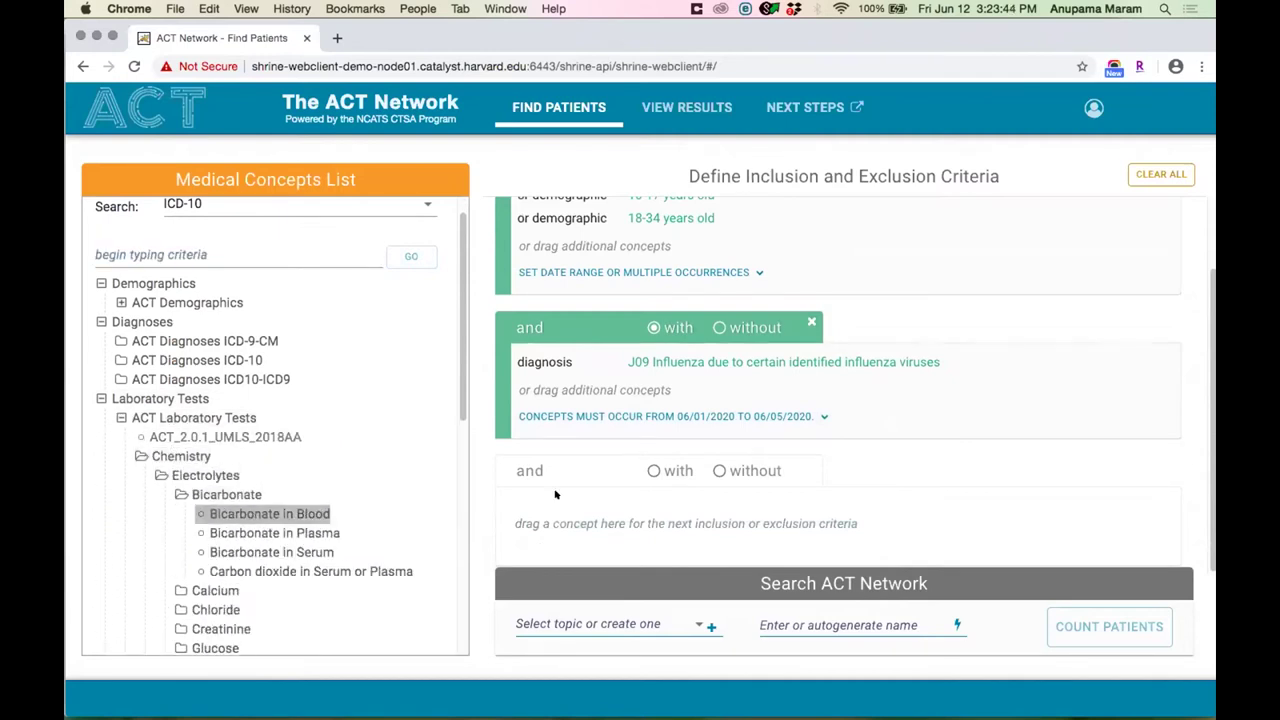
{"action": "left_click_drag", "start_coordinate": [555, 494], "coordinate": [650, 522]}
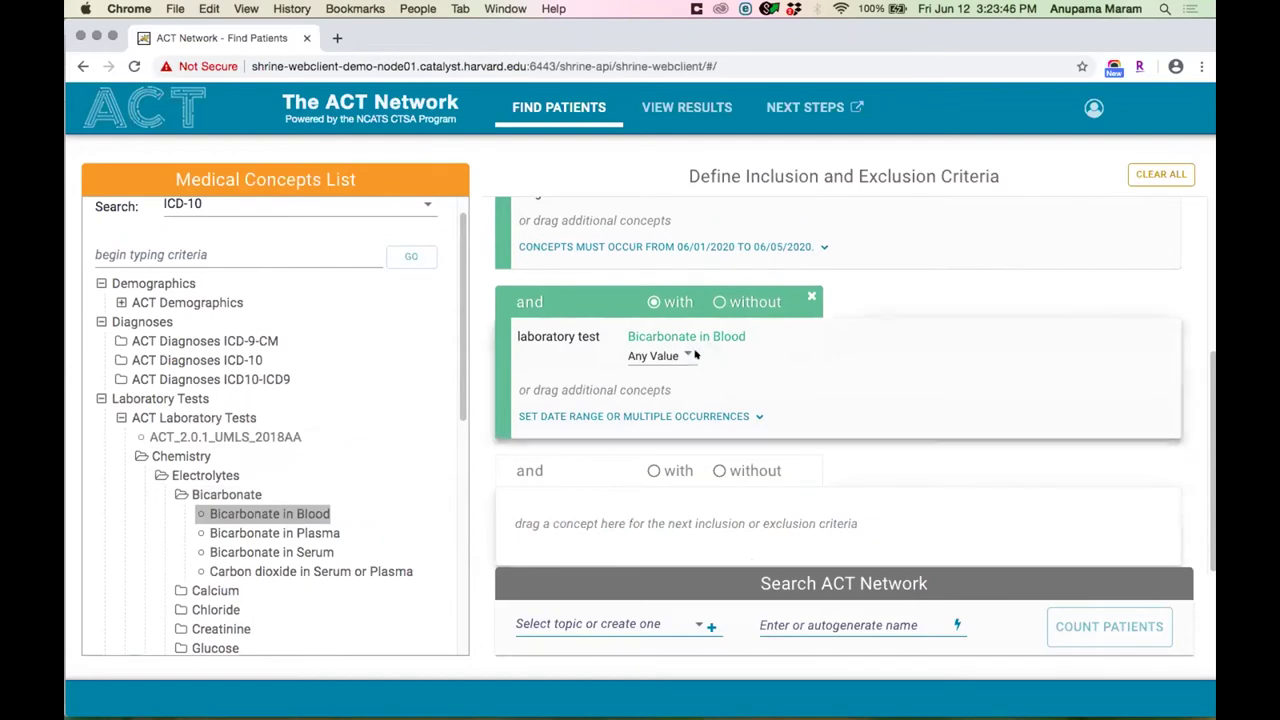
Set the Bicarbonate in Blood constraint to Less Than or Equal To (<=) 20 mmol/L.
{"action": "left_click", "coordinate": [689, 356]}
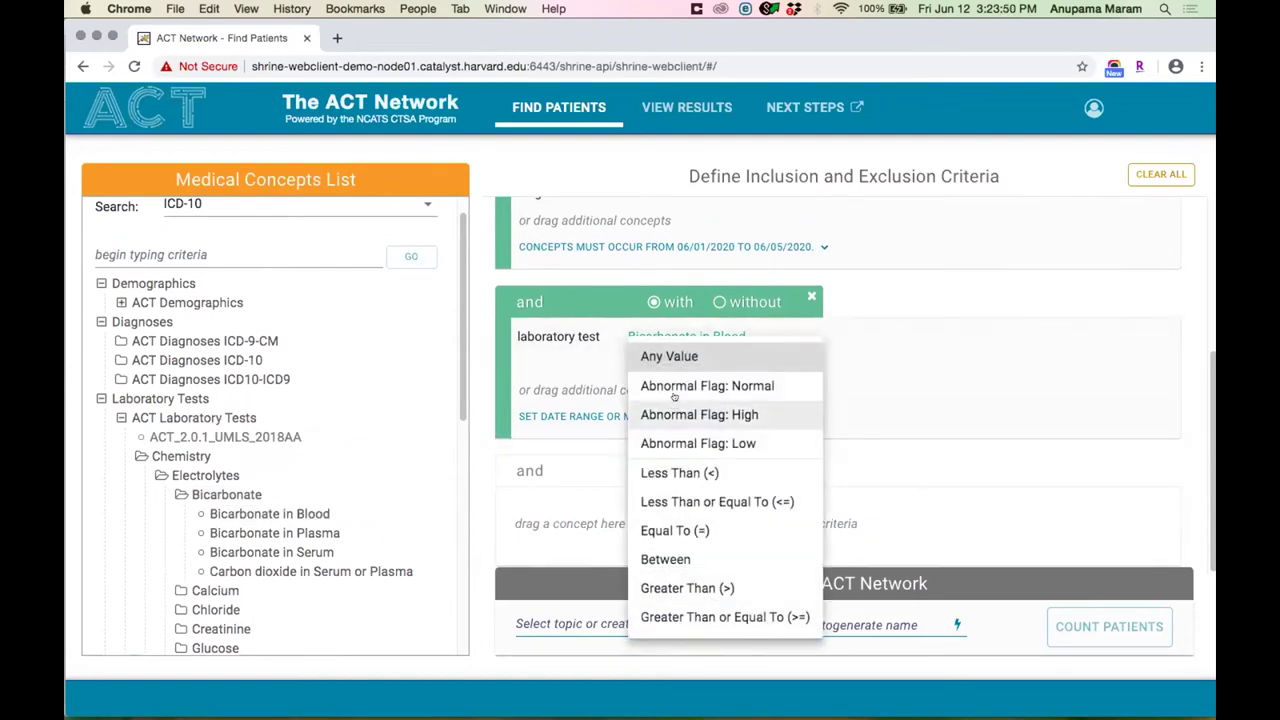
{"action": "left_click", "coordinate": [680, 501]}
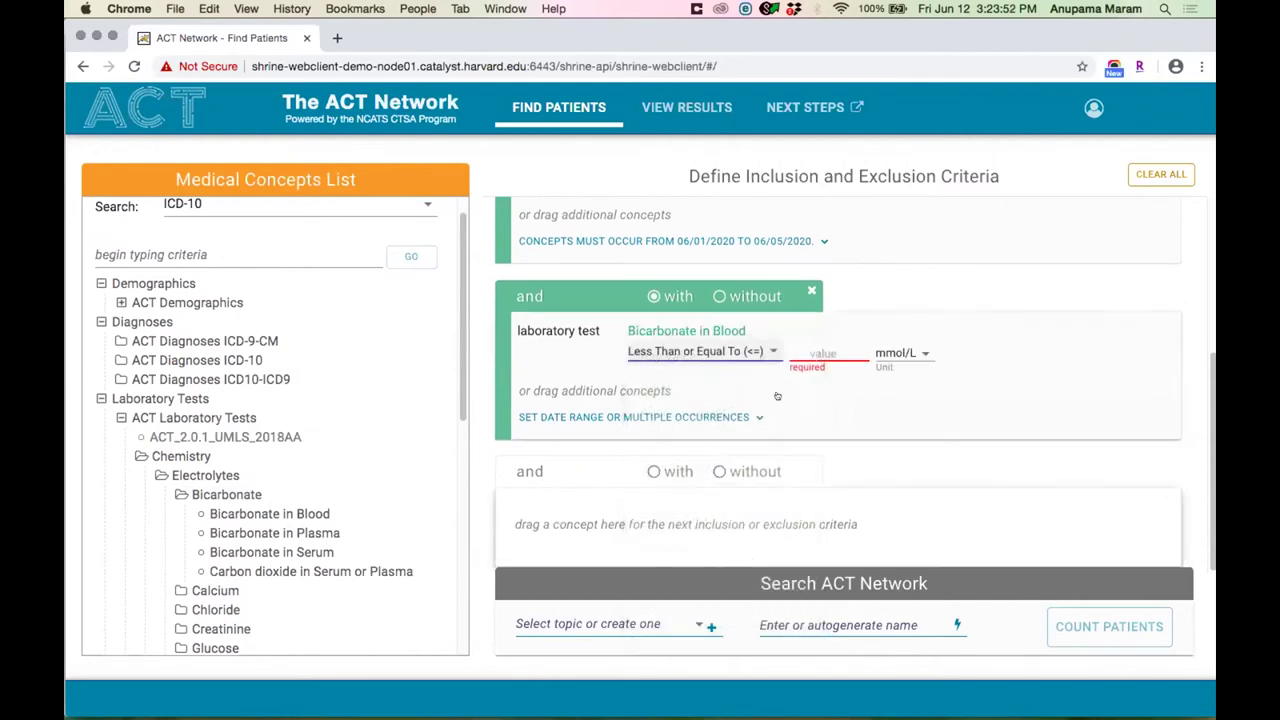
{"action": "left_click", "coordinate": [811, 352]}
{"action": "type", "text": "20"}
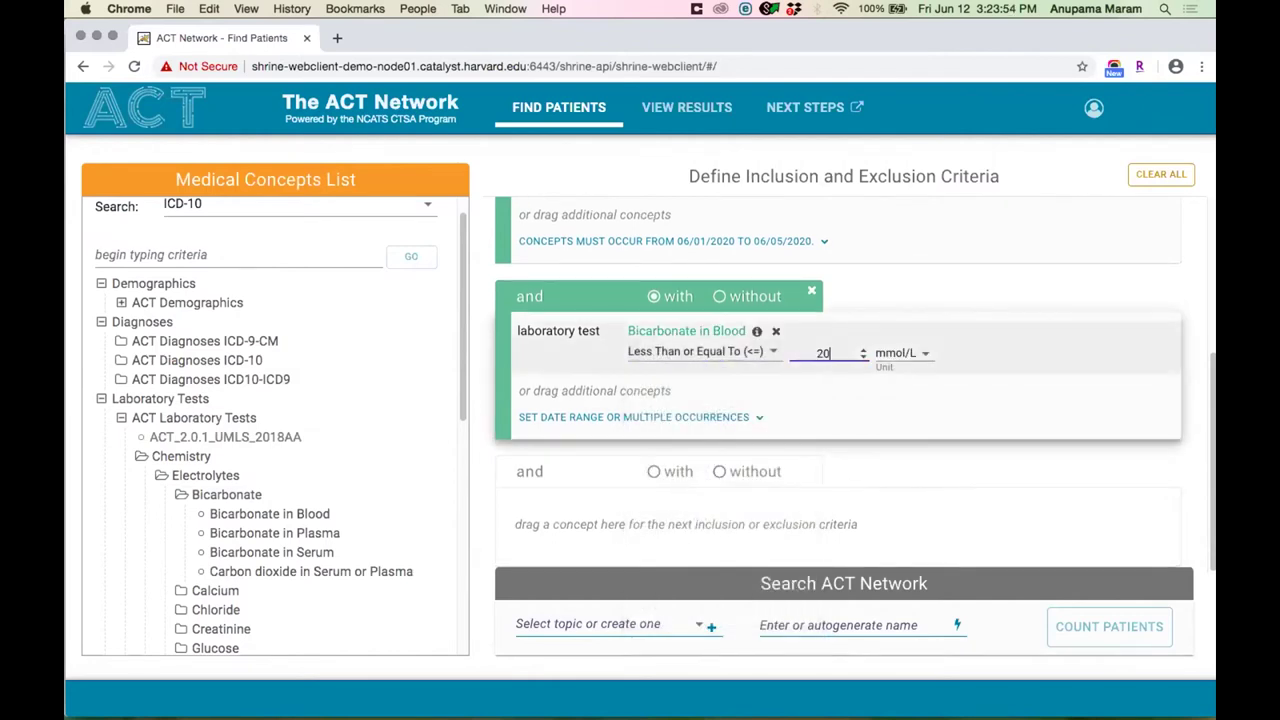
{"action": "left_click", "coordinate": [918, 356]}
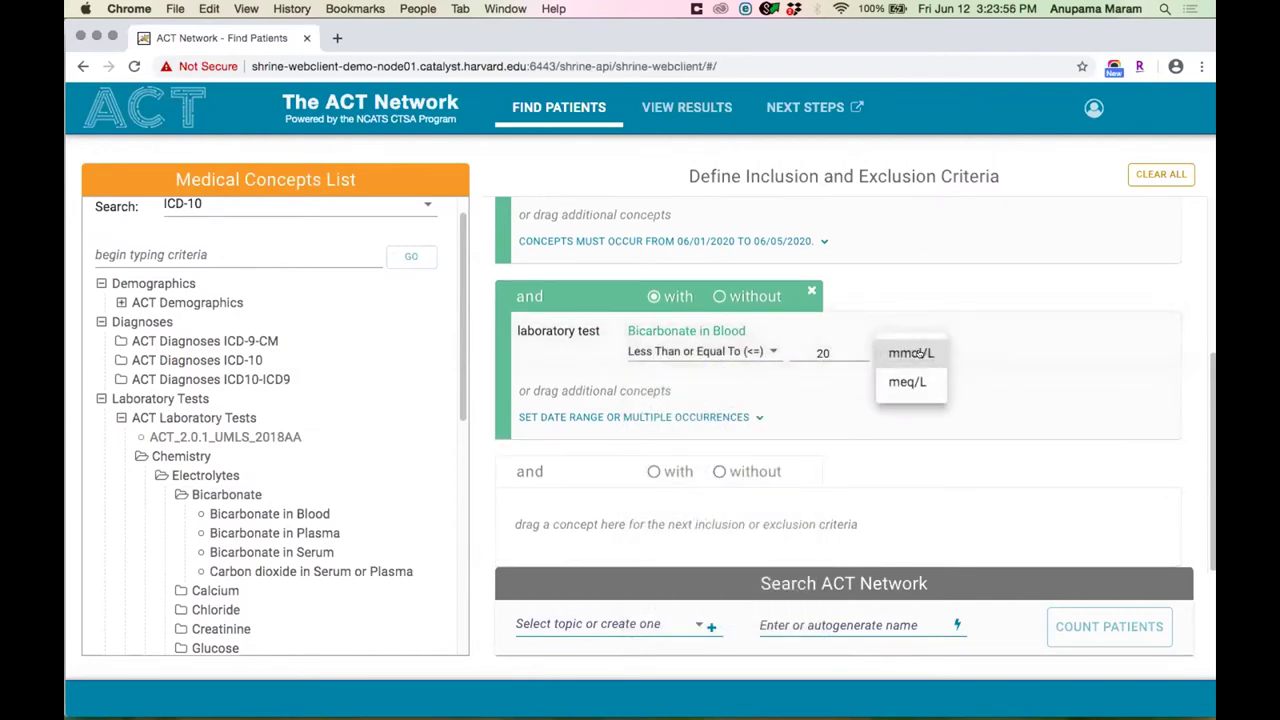
{"action": "left_click", "coordinate": [982, 393]}
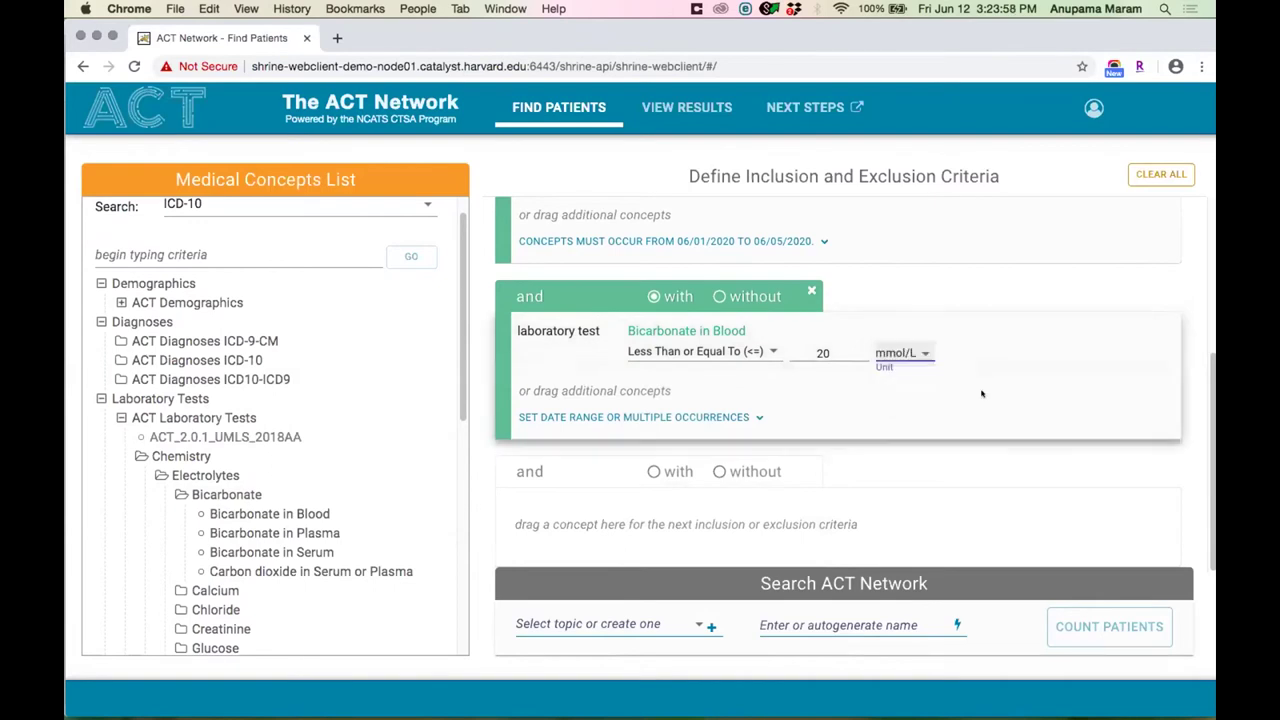
{"action": "scroll", "coordinate": [982, 393], "scroll_direction": "up", "scroll_amount": 5}
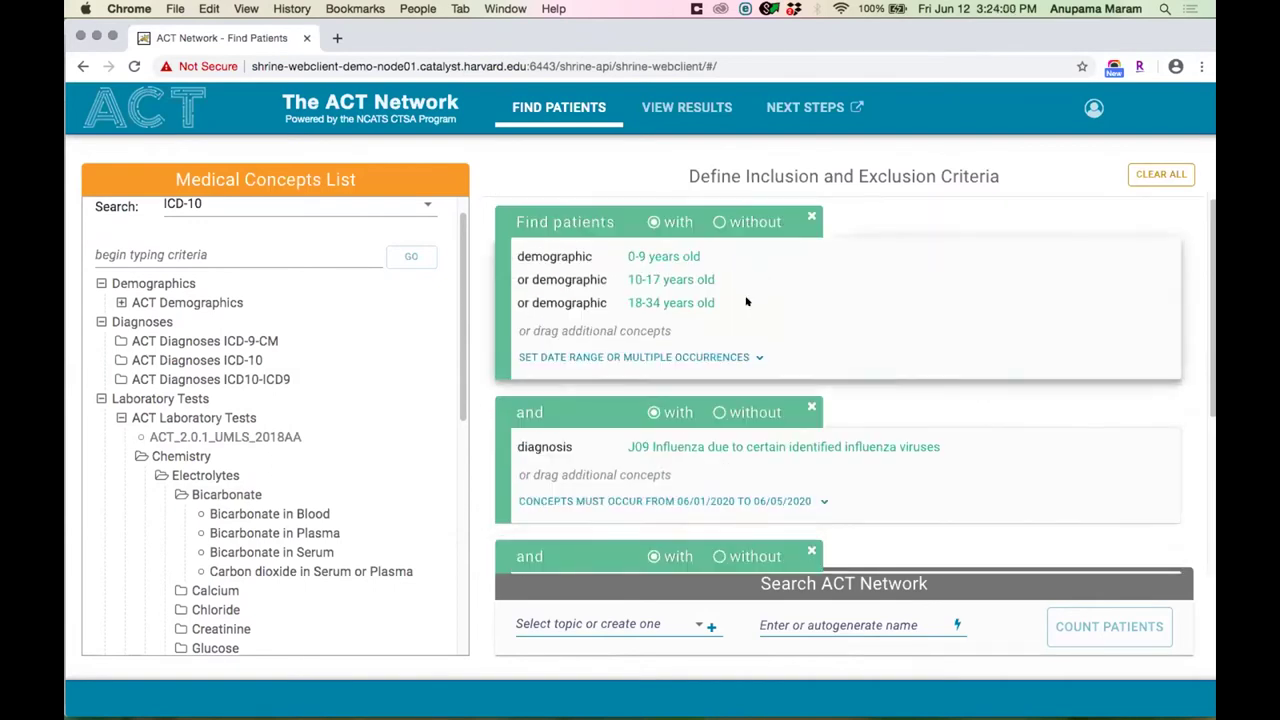
{"action": "scroll", "coordinate": [925, 366], "scroll_direction": "down", "scroll_amount": 3}
{"action": "mouse_move", "coordinate": [950, 340]}
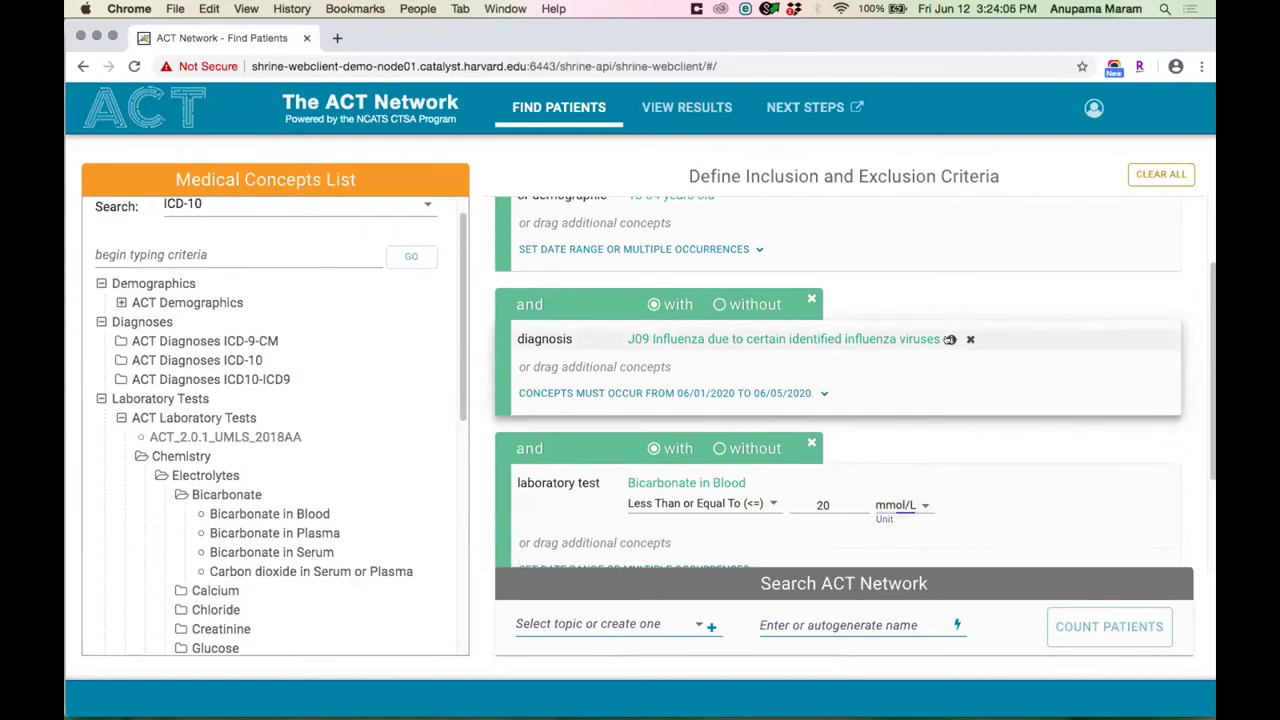
{"action": "left_click", "coordinate": [950, 339]}
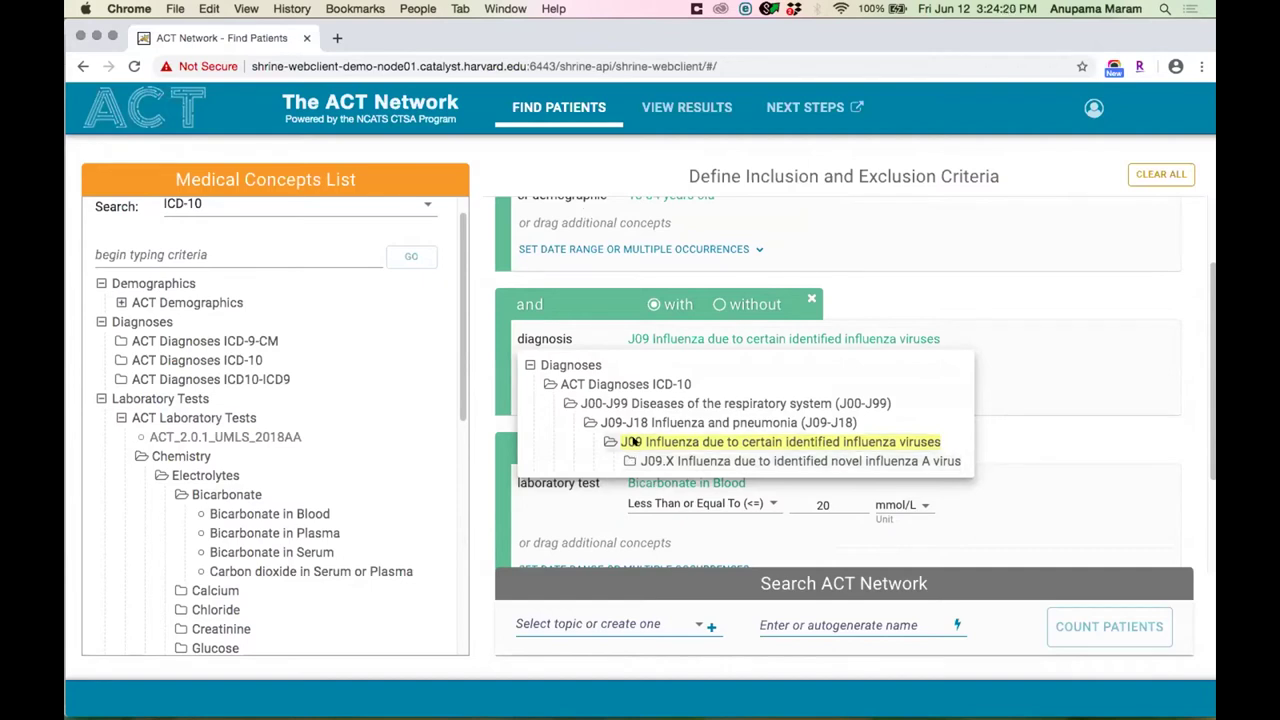
{"action": "left_click", "coordinate": [1026, 356]}
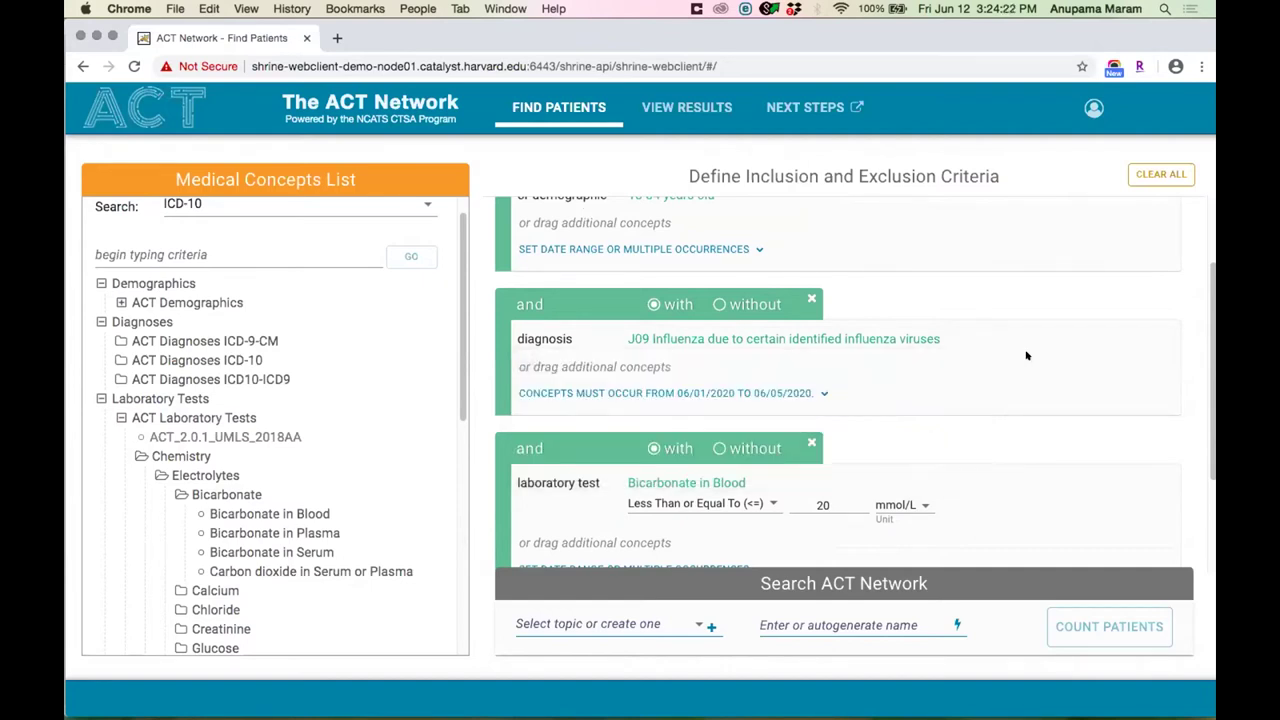
{"action": "scroll", "coordinate": [770, 368], "scroll_direction": "up", "scroll_amount": 2}
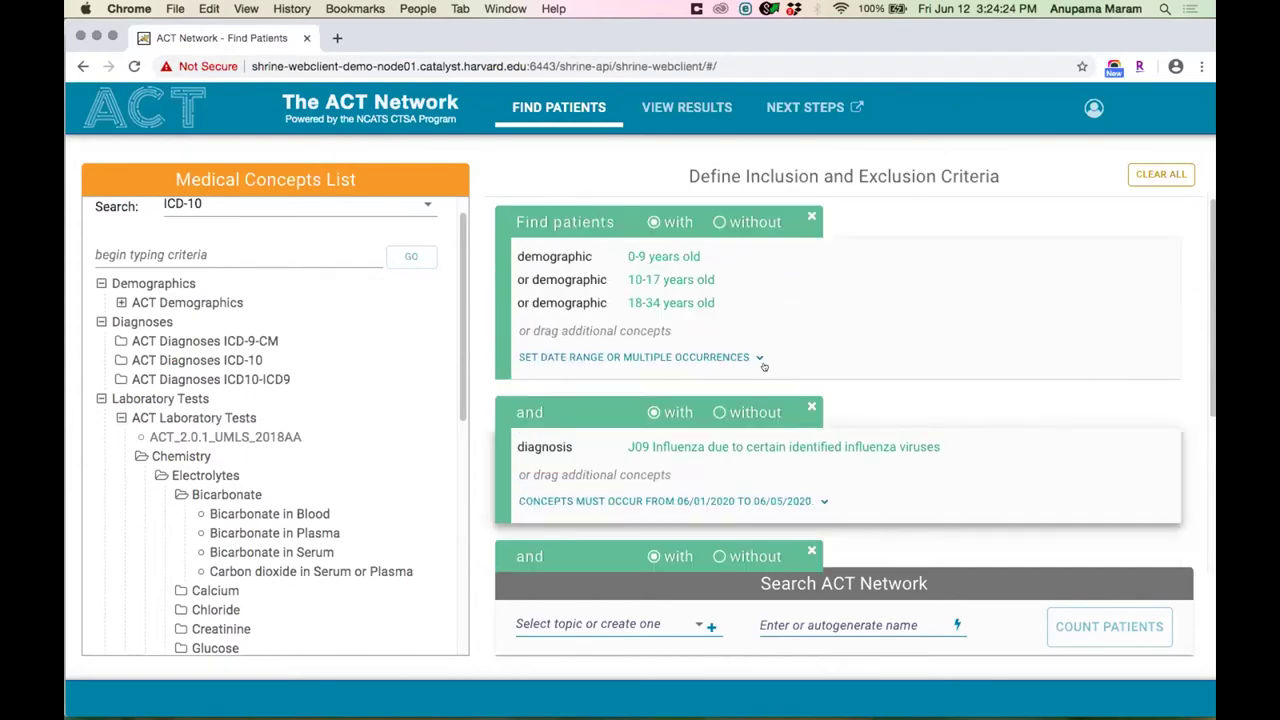
{"action": "scroll", "coordinate": [770, 370], "scroll_direction": "down", "scroll_amount": 5}
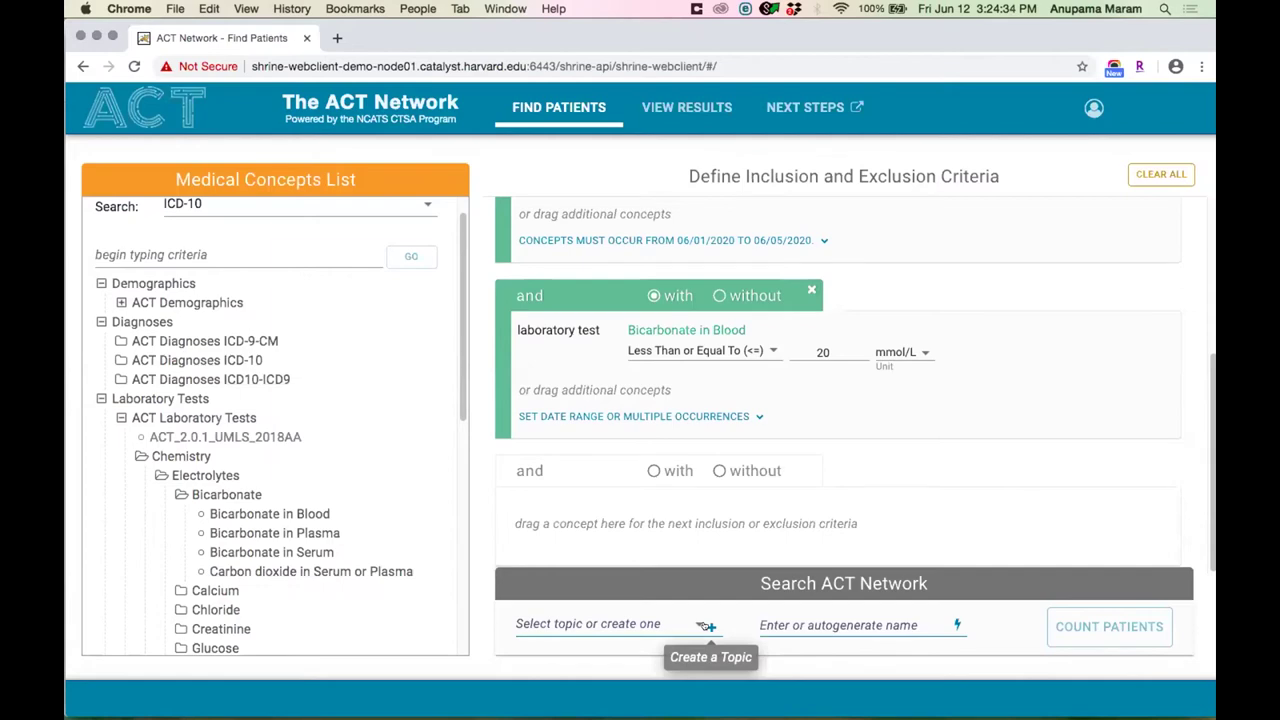
Create the research topic 'a new topic', with 'a new topic' as its description.
{"action": "left_click", "coordinate": [705, 626]}
{"action": "left_click", "coordinate": [503, 352]}
{"action": "type", "text": "a new topic"}
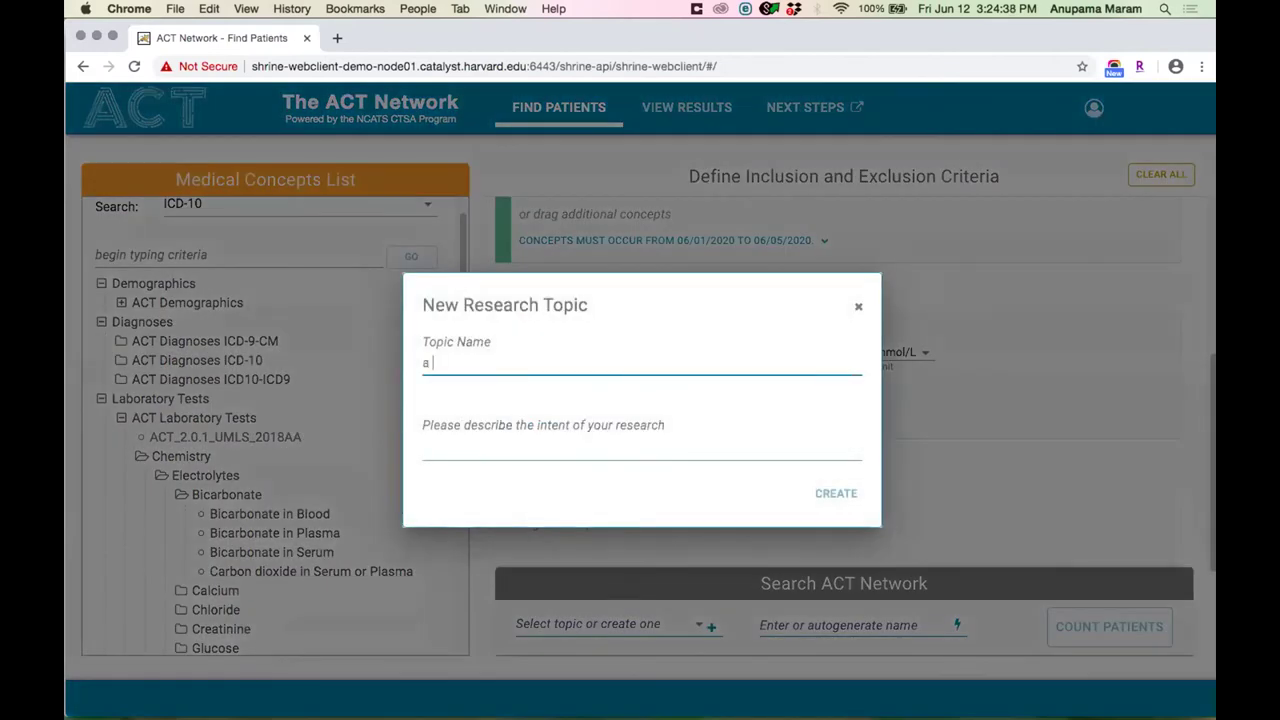
{"action": "left_click", "coordinate": [477, 430]}
{"action": "type", "text": "a new tpic"}
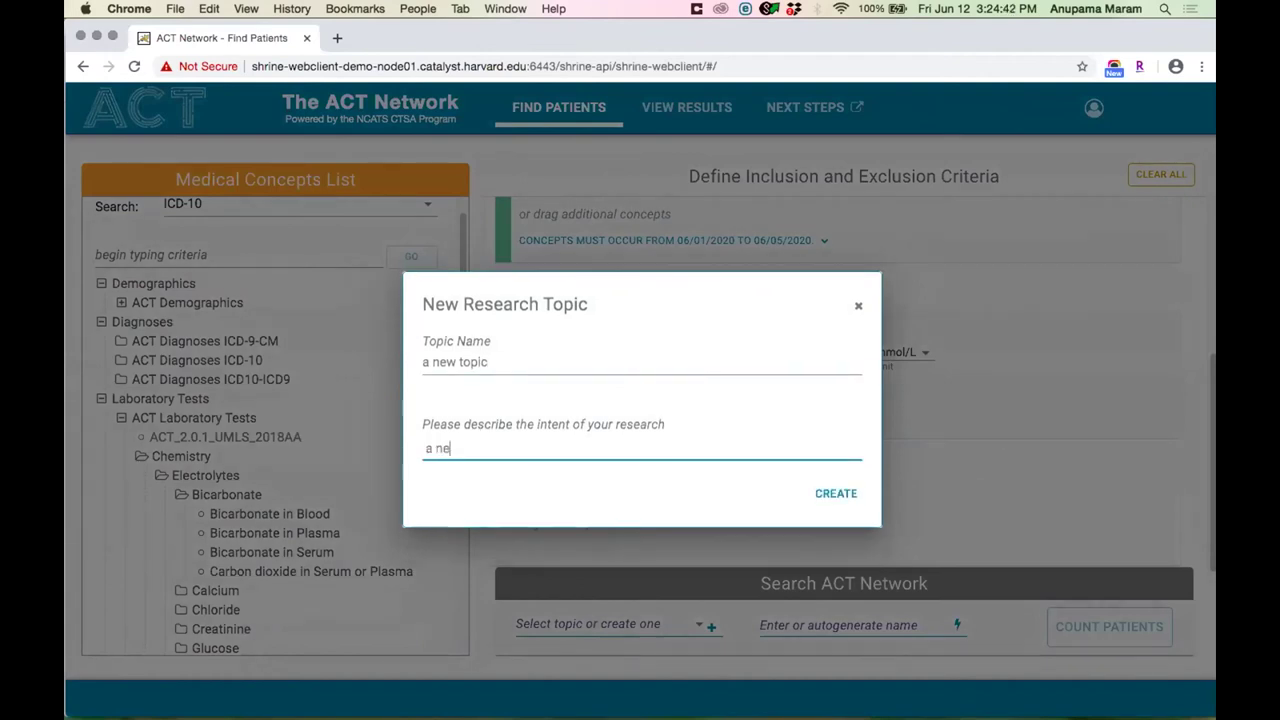
{"action": "key", "text": "BackSpace"}
{"action": "key", "text": "BackSpace"}
{"action": "key", "text": "BackSpace"}
{"action": "type", "text": "opic"}
{"action": "left_click", "coordinate": [828, 491]}
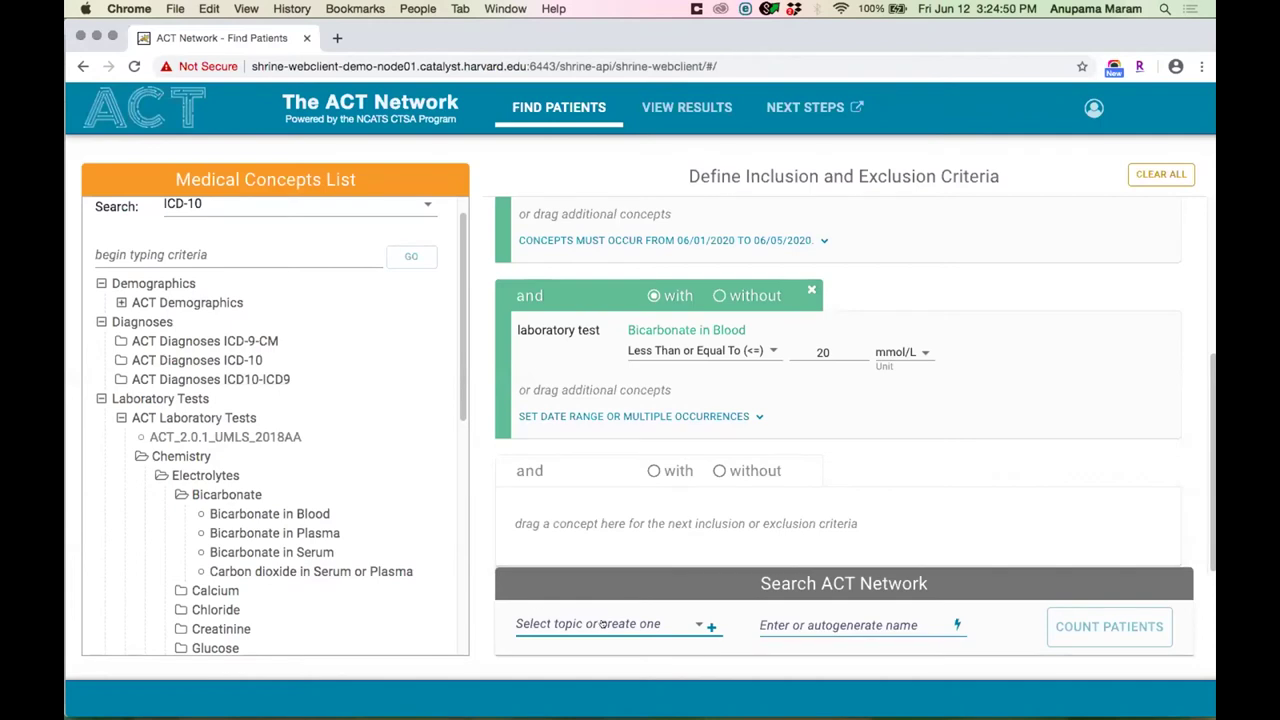
{"action": "left_click", "coordinate": [602, 624]}
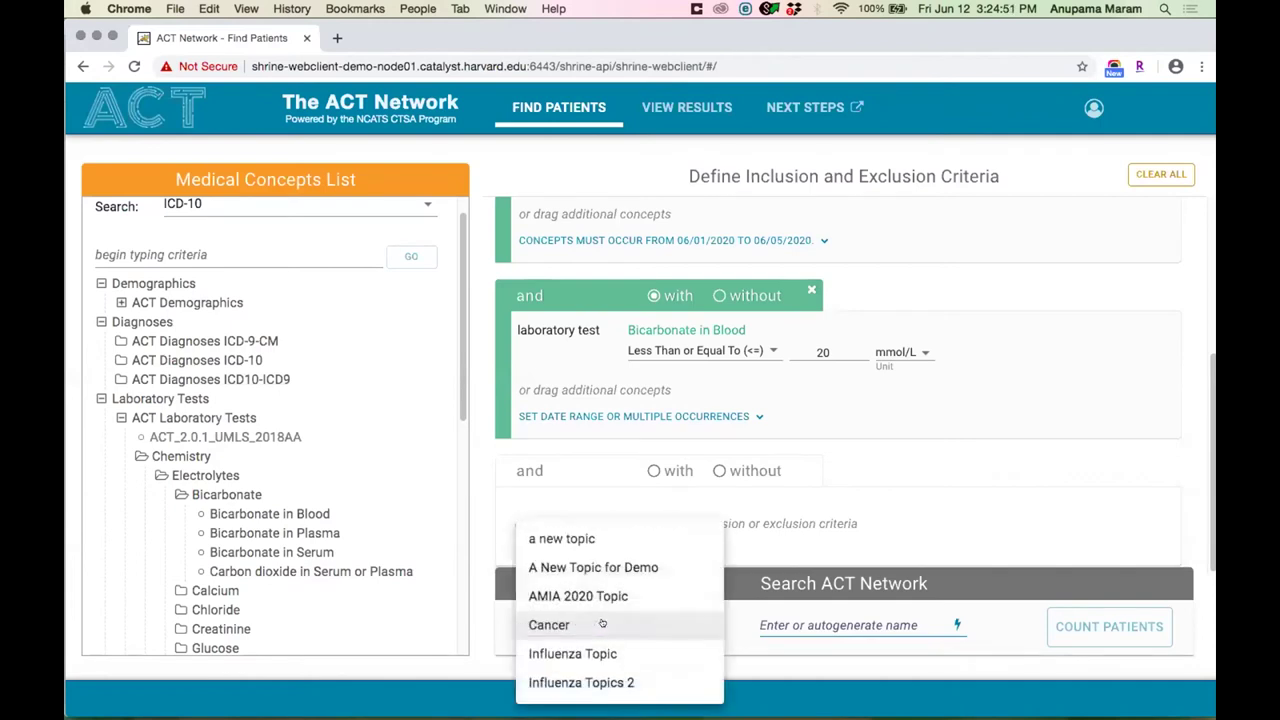
Assign the query to the research topic 'a new topic'.
{"action": "left_click", "coordinate": [611, 538]}
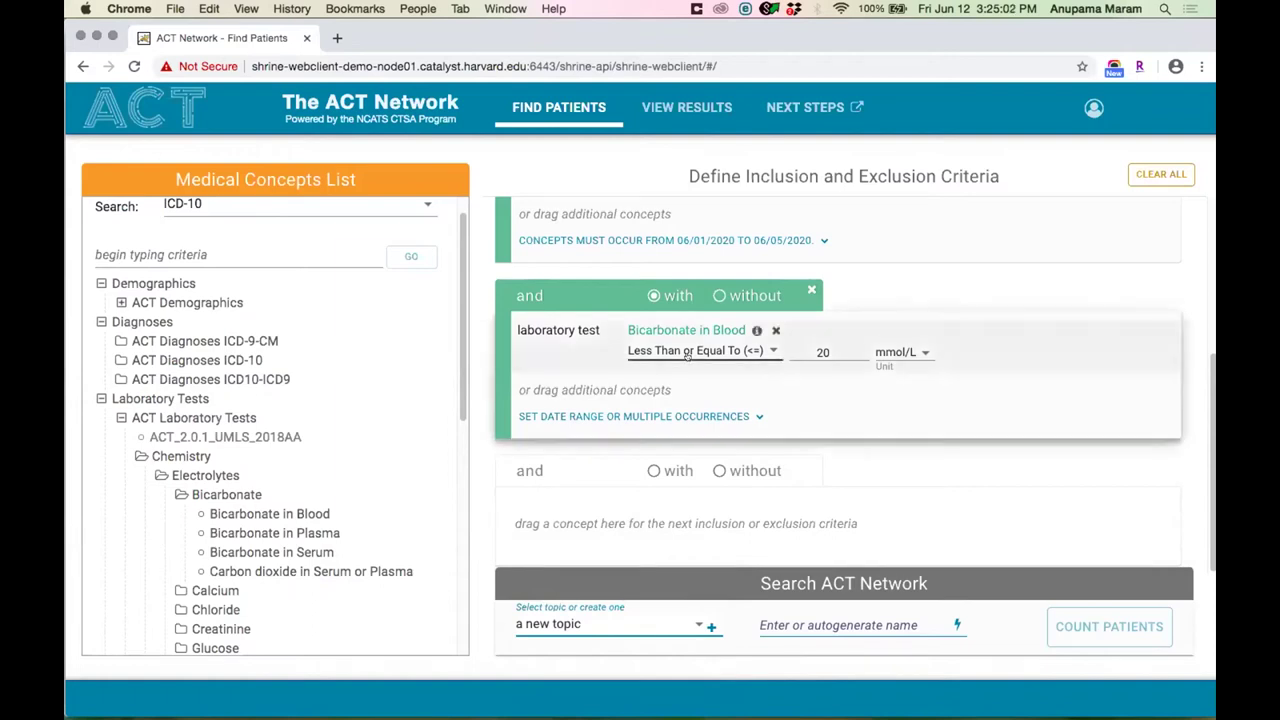
{"action": "scroll", "coordinate": [688, 360], "scroll_direction": "up", "scroll_amount": 5}
{"action": "scroll", "coordinate": [688, 360], "scroll_direction": "down", "scroll_amount": 3}
{"action": "scroll", "coordinate": [688, 360], "scroll_direction": "down", "scroll_amount": 1}
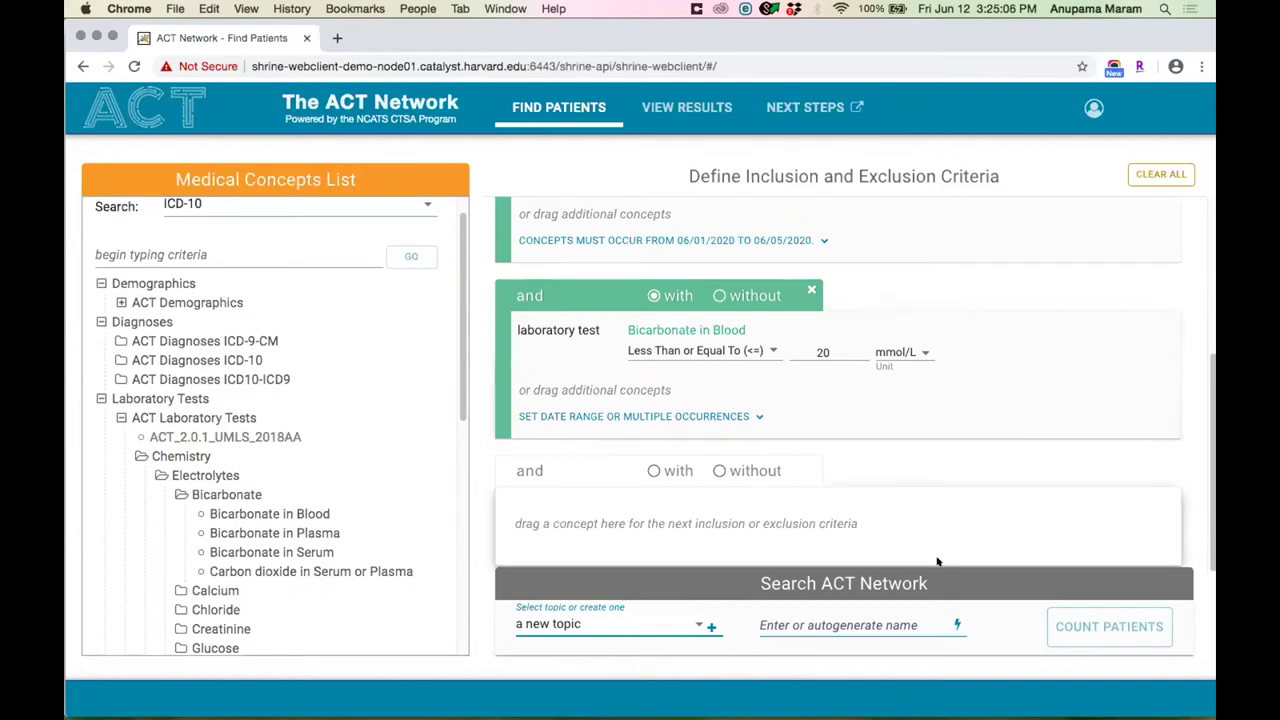
Autogenerate the query name '0-9 years-J09 Influ-Bicarbona@15:25:11' and run the patient count.
{"action": "left_click", "coordinate": [845, 625]}
{"action": "type", "text": "\\"}
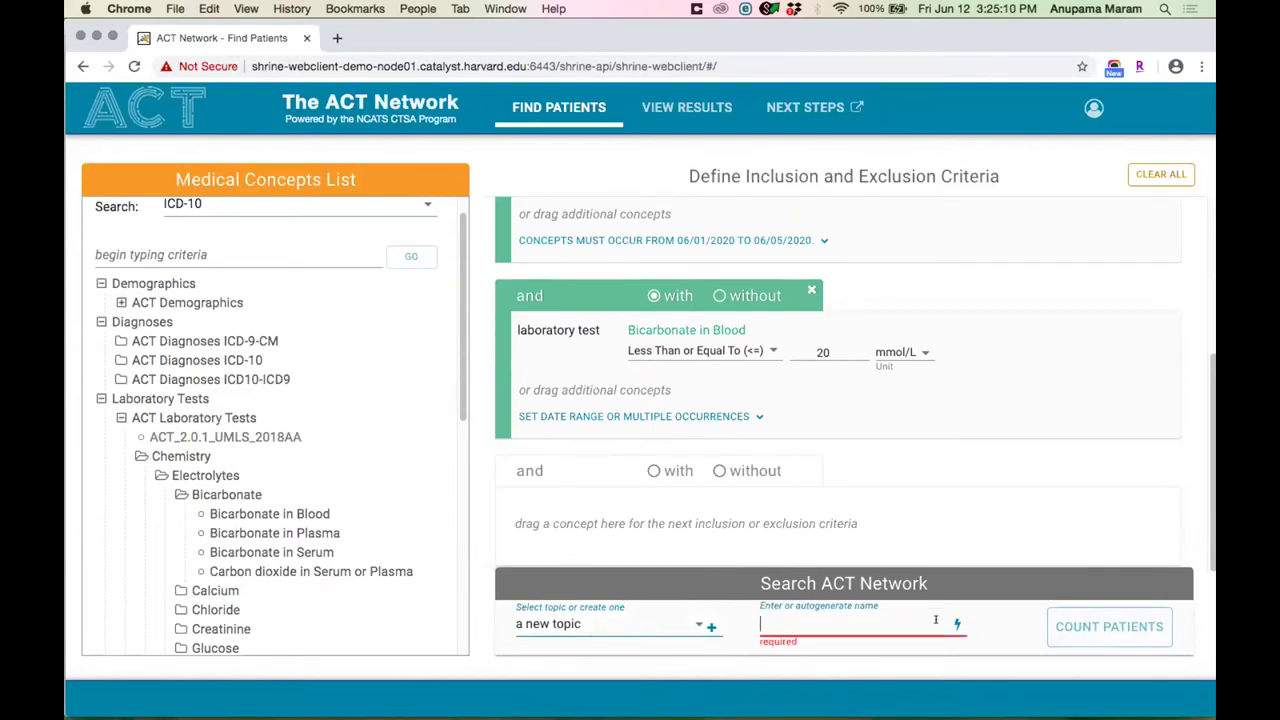
{"action": "left_click", "coordinate": [957, 624]}
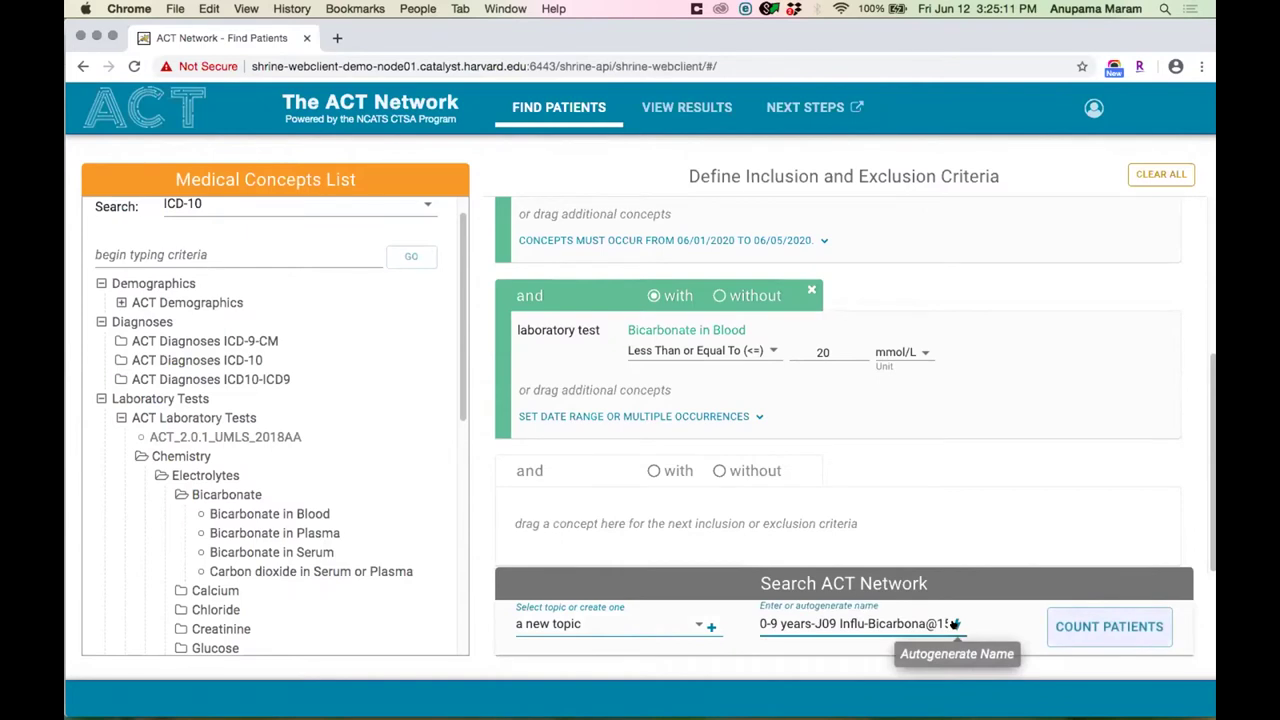
{"action": "left_click", "coordinate": [1113, 626]}
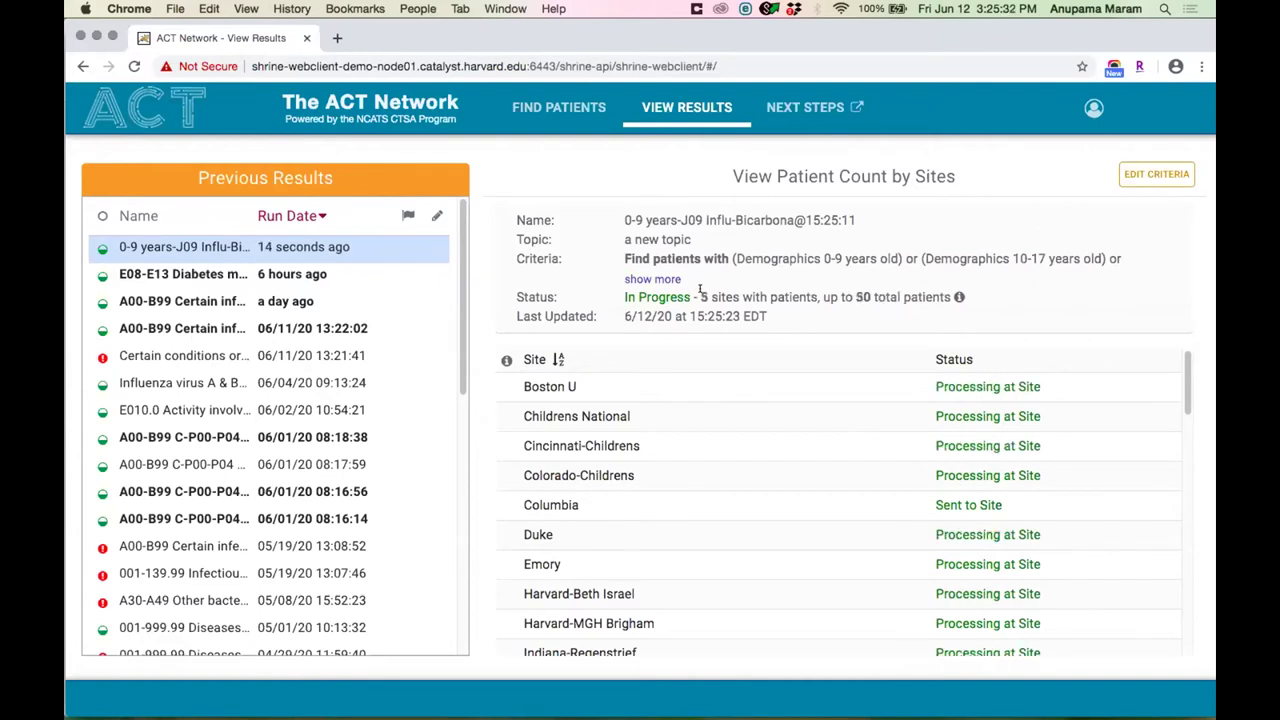
Highlight the running sites and total patients figures as results arrive, then sort sites by status.
{"action": "left_click_drag", "start_coordinate": [700, 292], "coordinate": [975, 290]}
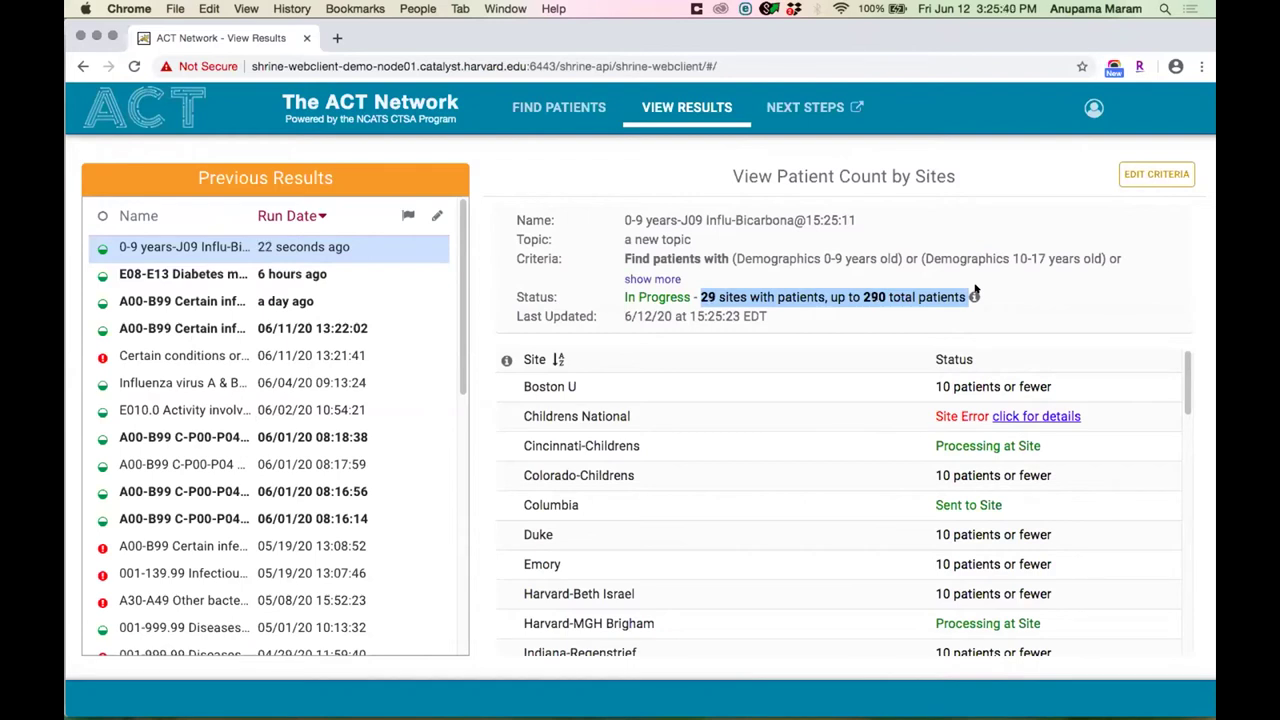
{"action": "left_click", "coordinate": [936, 292]}
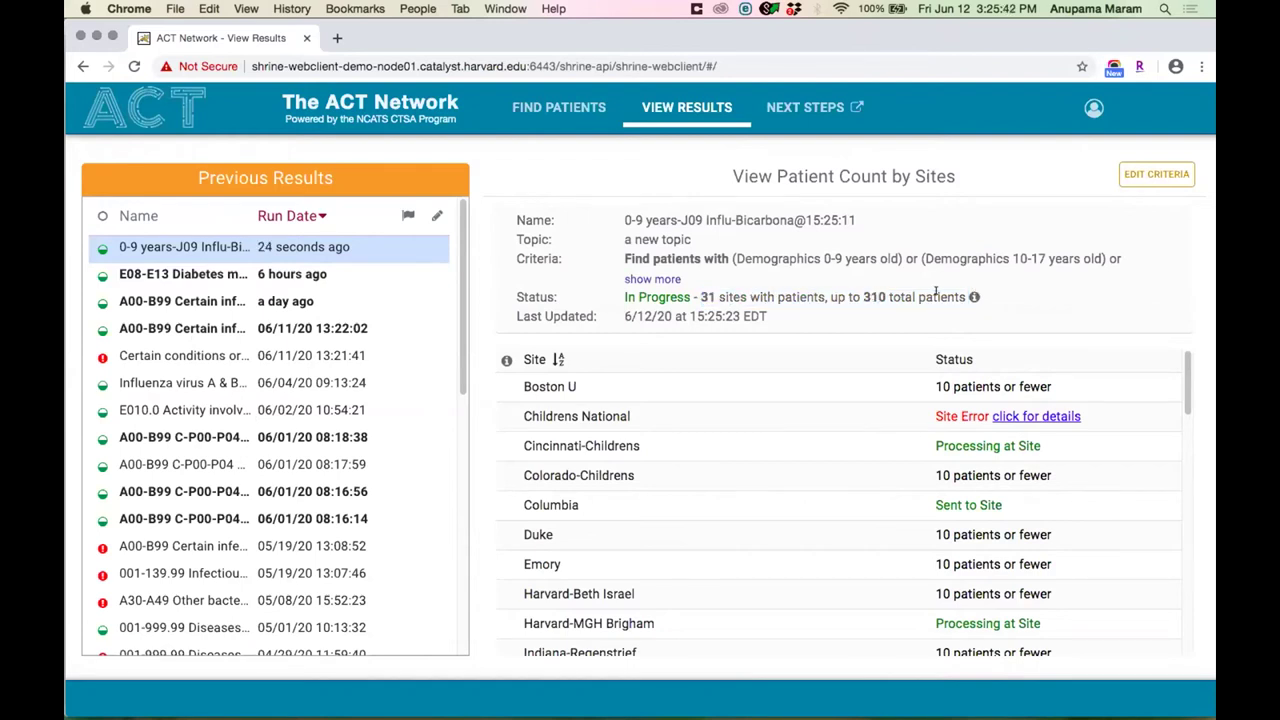
{"action": "left_click_drag", "start_coordinate": [936, 292], "coordinate": [853, 289]}
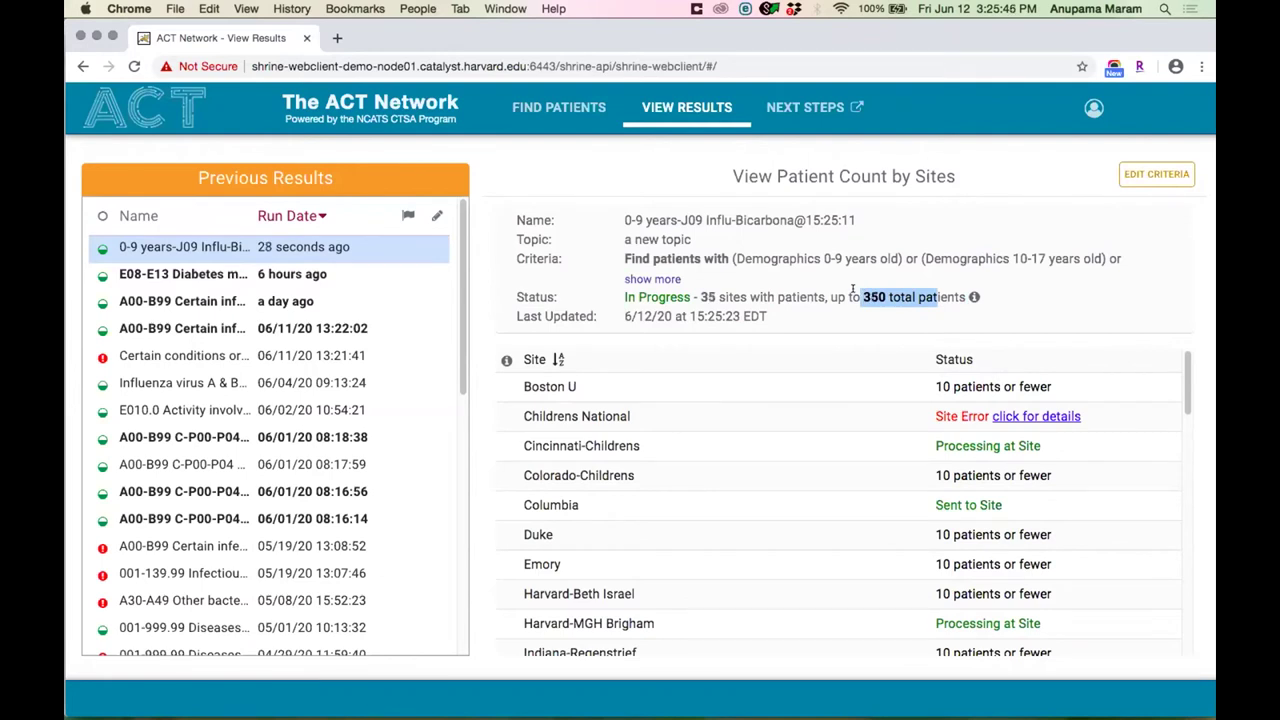
{"action": "left_click", "coordinate": [953, 290]}
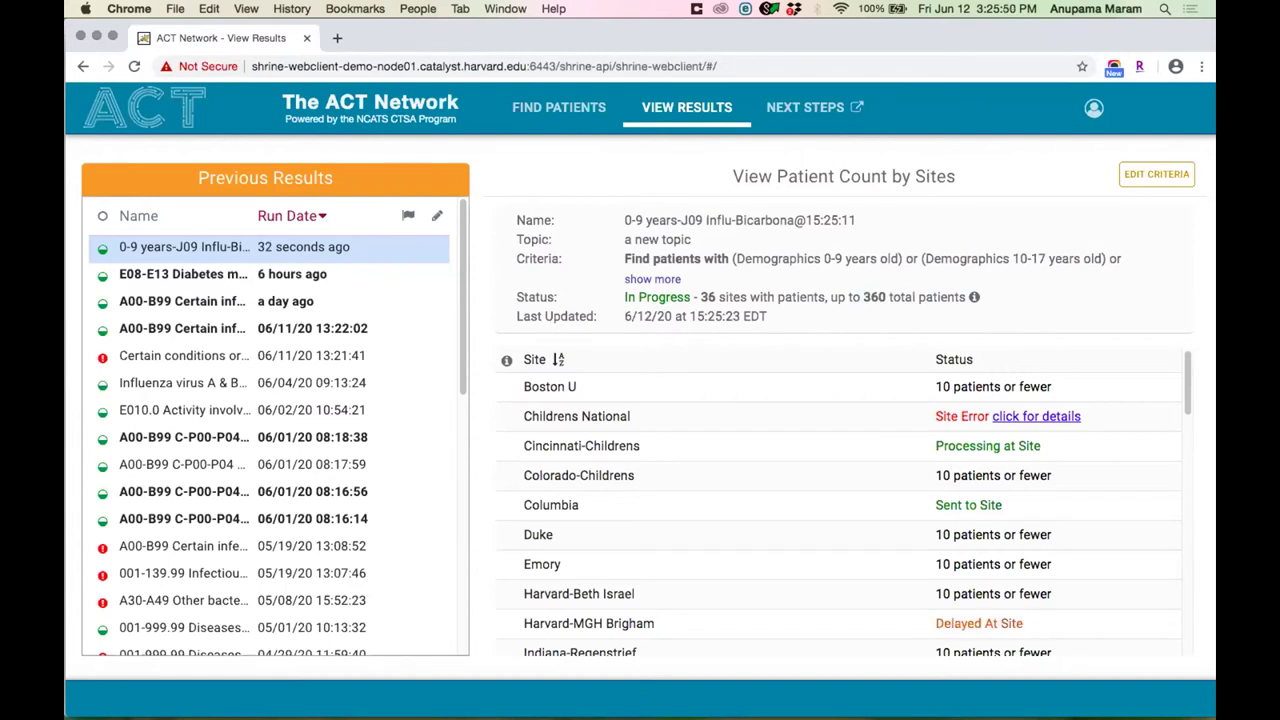
{"action": "mouse_move", "coordinate": [967, 299]}
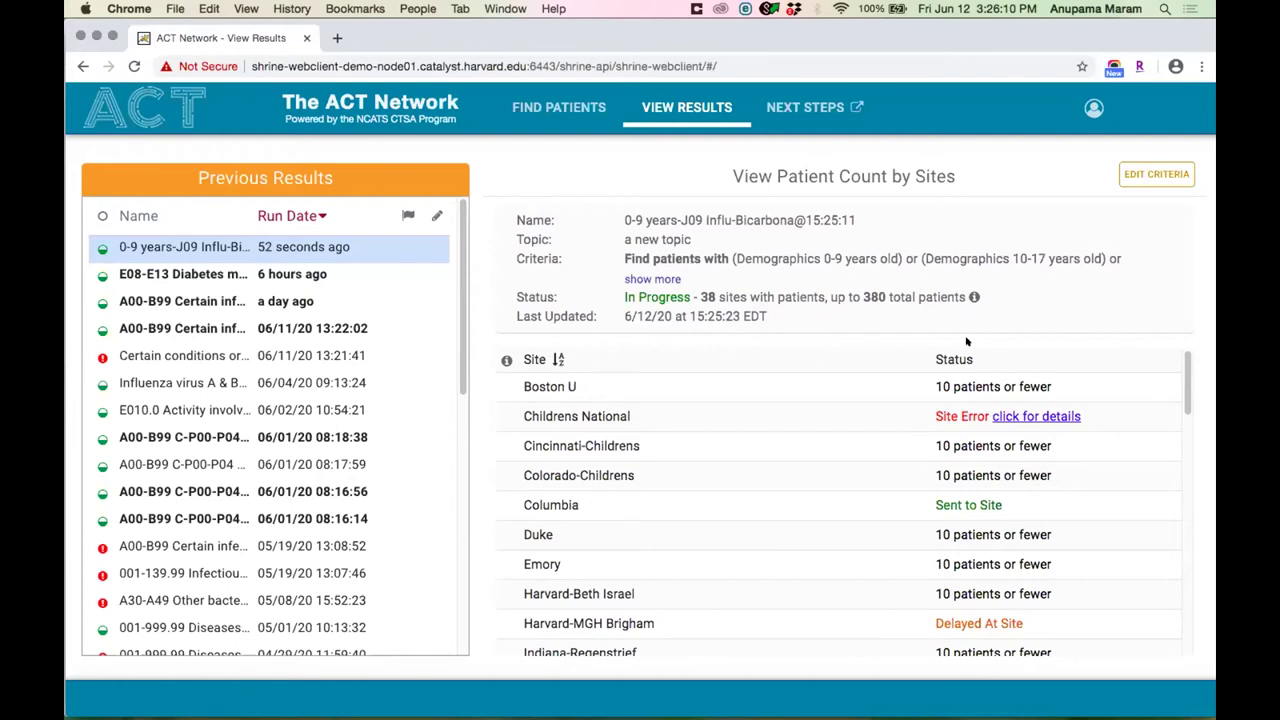
{"action": "left_click", "coordinate": [947, 360]}
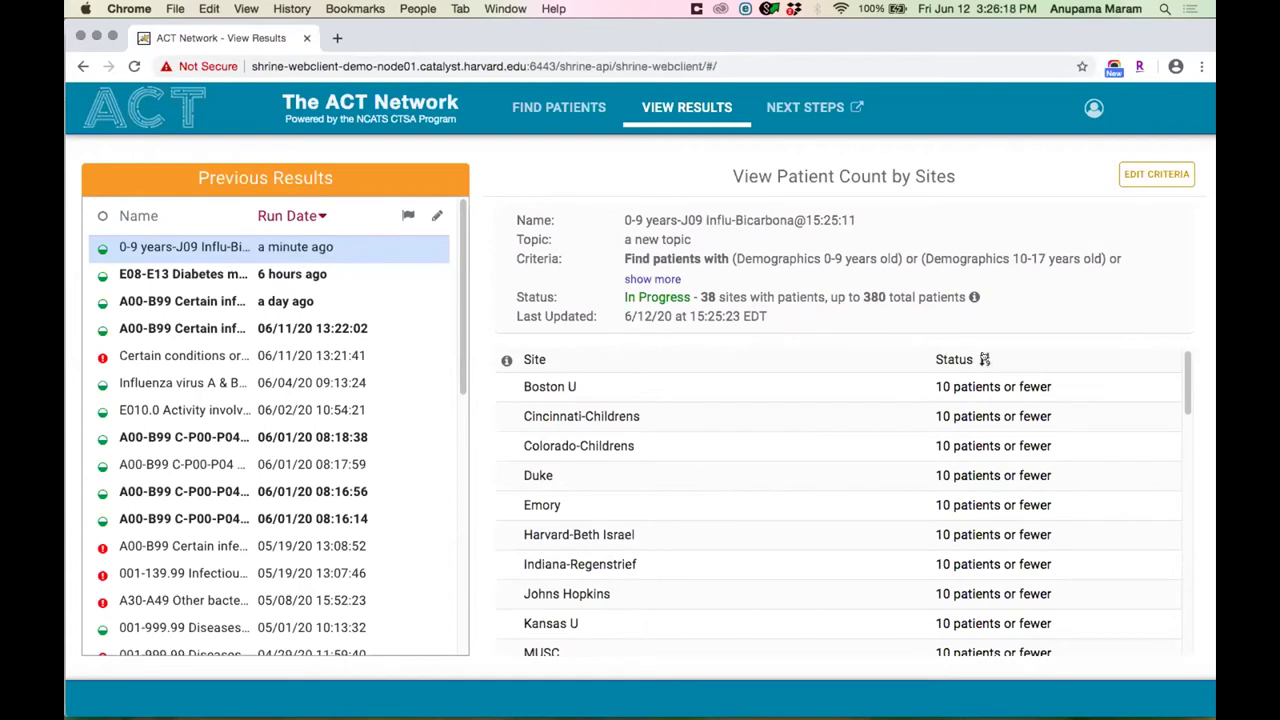
Reverse the site table's status sort, then show the E08-E13 Diabetes query's results.
{"action": "scroll", "coordinate": [993, 472], "scroll_direction": "down", "scroll_amount": 15}
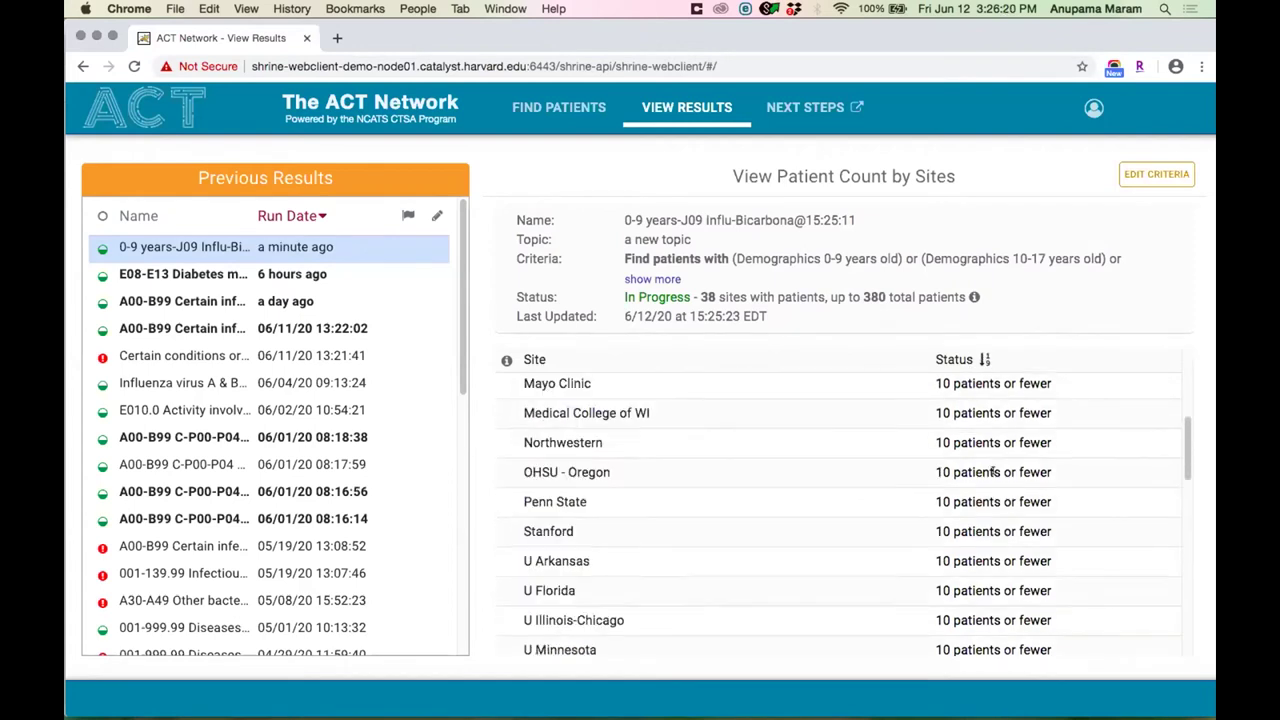
{"action": "scroll", "coordinate": [990, 420], "scroll_direction": "up", "scroll_amount": 15}
{"action": "left_click", "coordinate": [981, 358]}
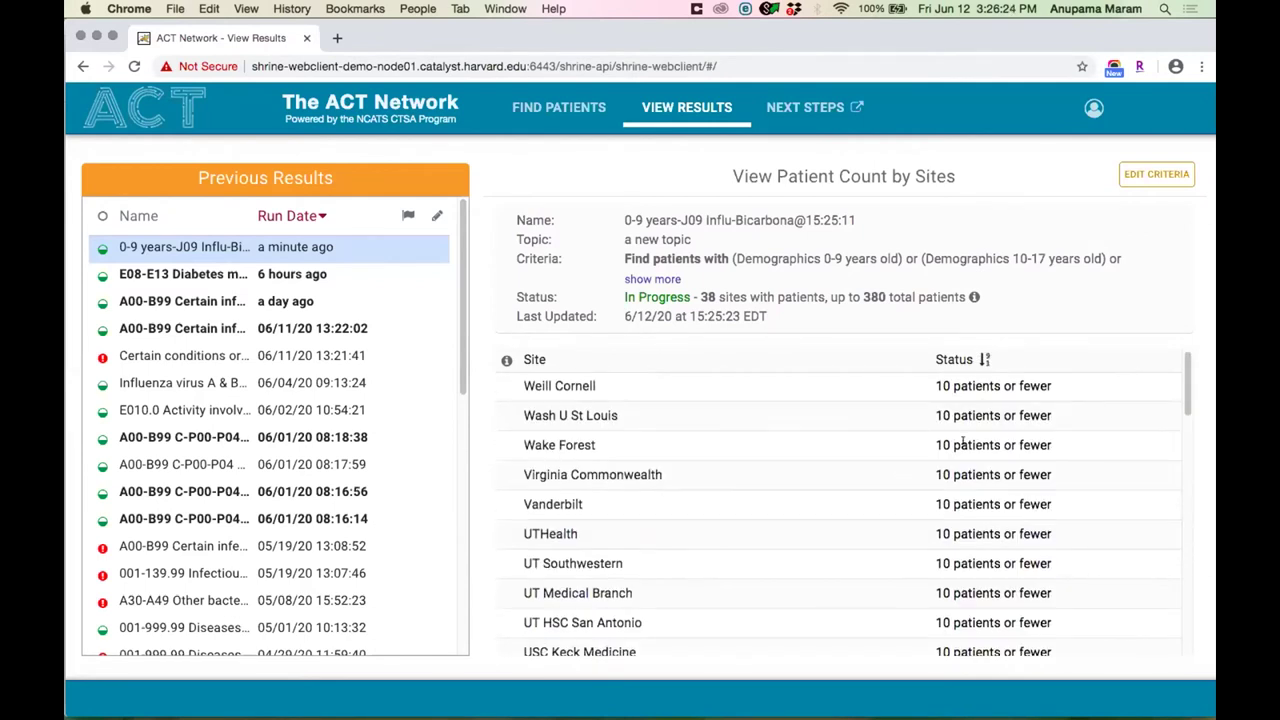
{"action": "scroll", "coordinate": [619, 393], "scroll_direction": "down", "scroll_amount": 10}
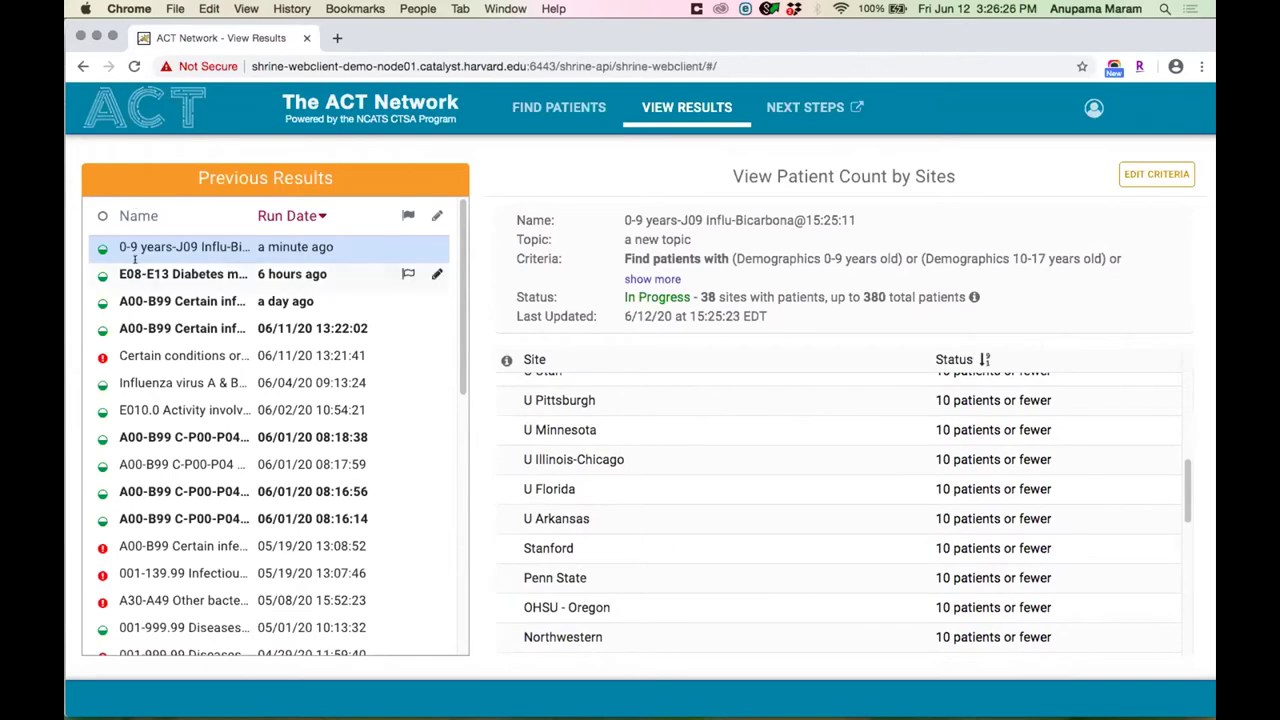
{"action": "left_click", "coordinate": [430, 274]}
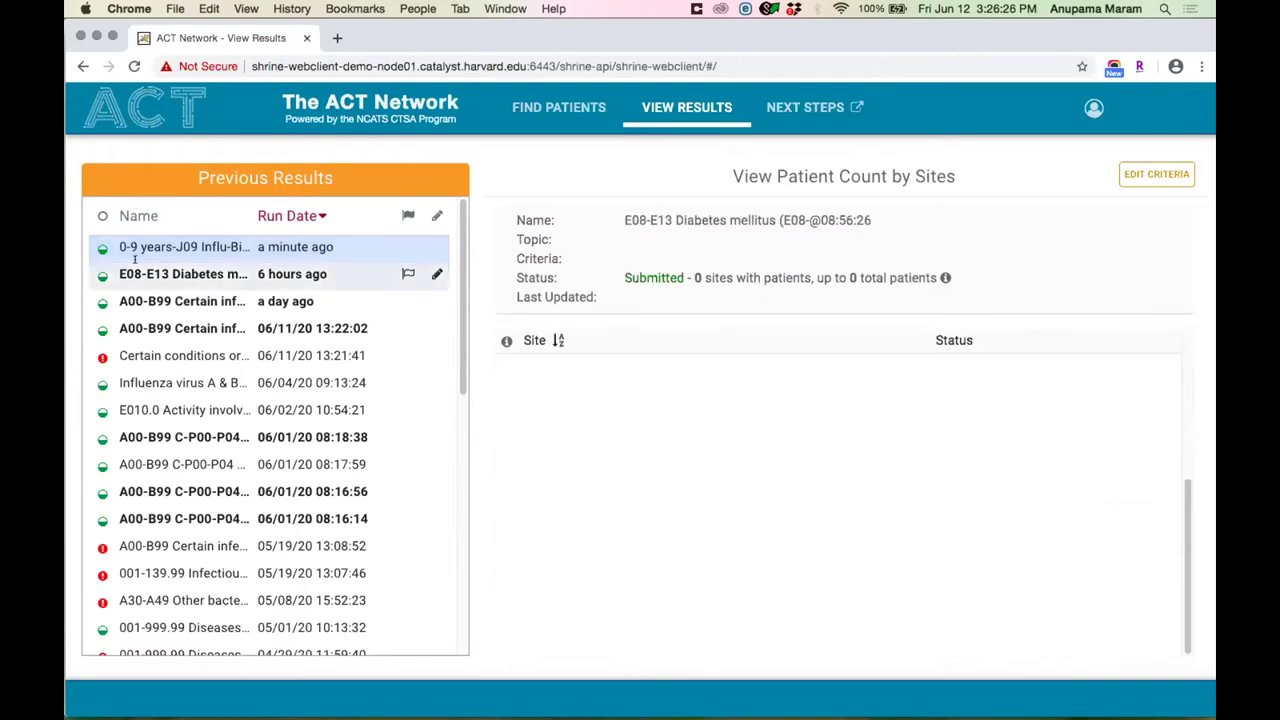
Sort the diabetes sites by patient count both ways, then by site name in reverse.
{"action": "left_click", "coordinate": [958, 340]}
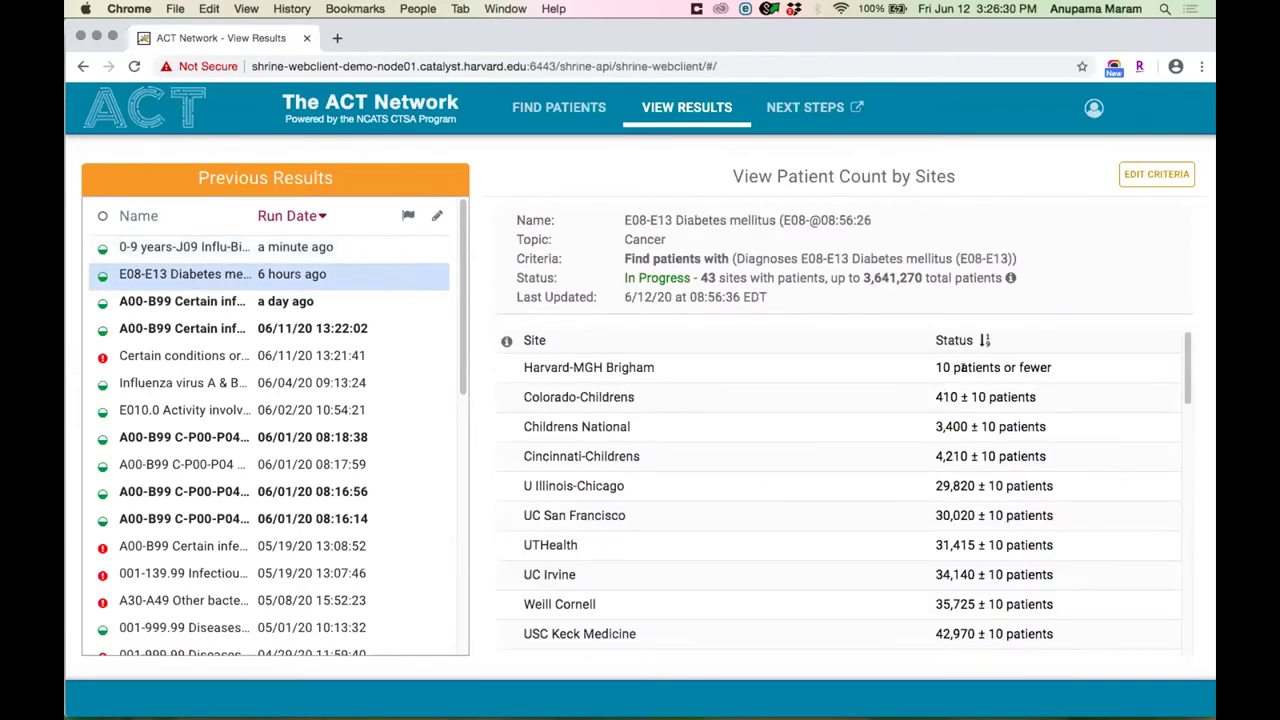
{"action": "left_click", "coordinate": [956, 346]}
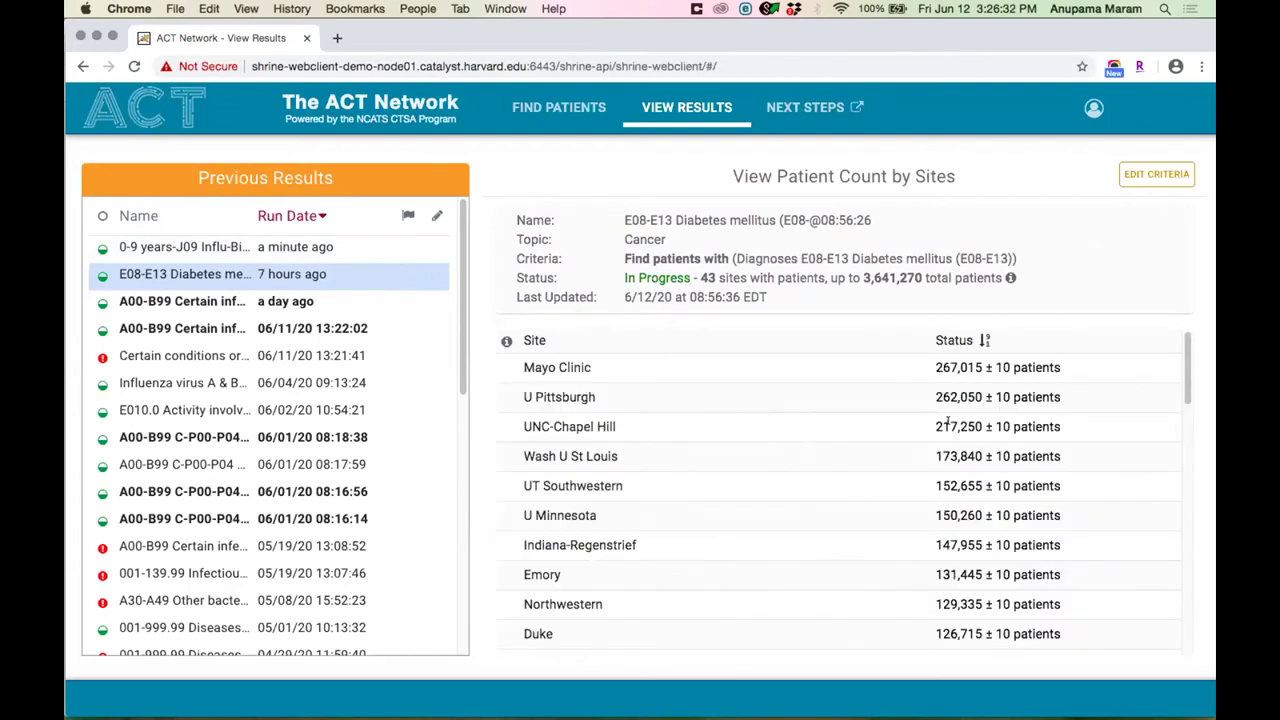
{"action": "scroll", "coordinate": [975, 378], "scroll_direction": "down", "scroll_amount": 10}
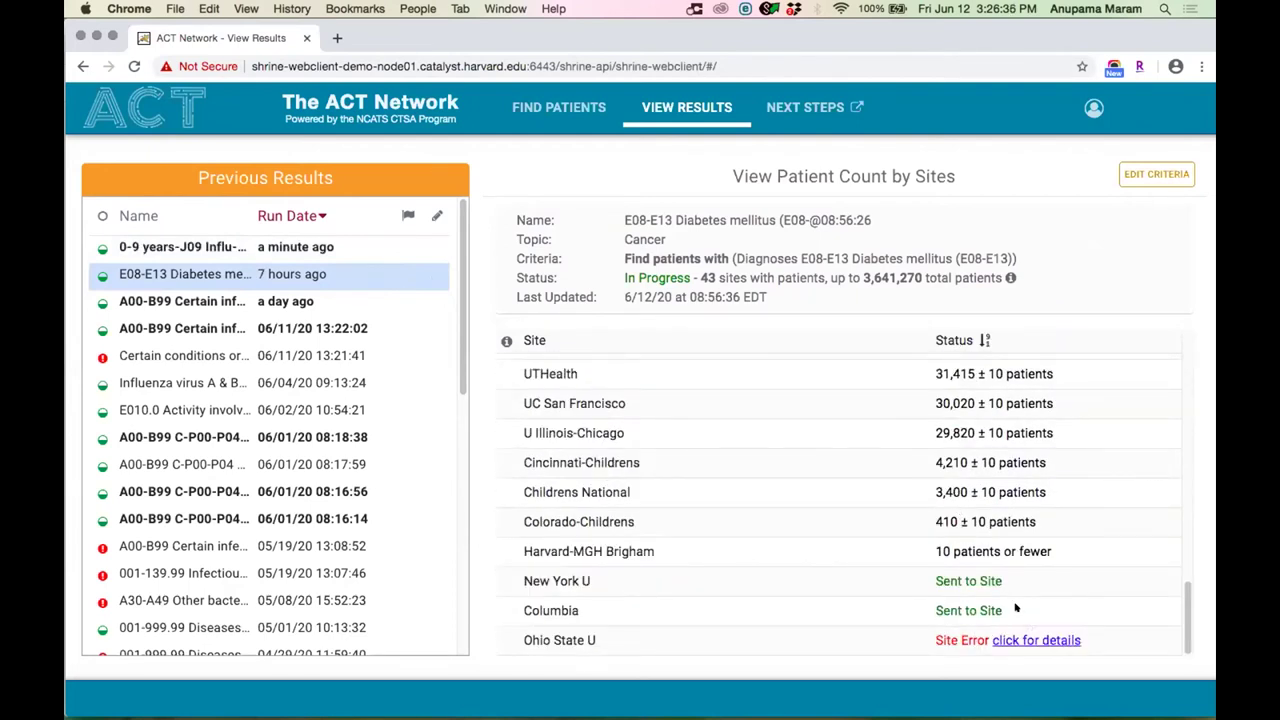
{"action": "left_click", "coordinate": [540, 341]}
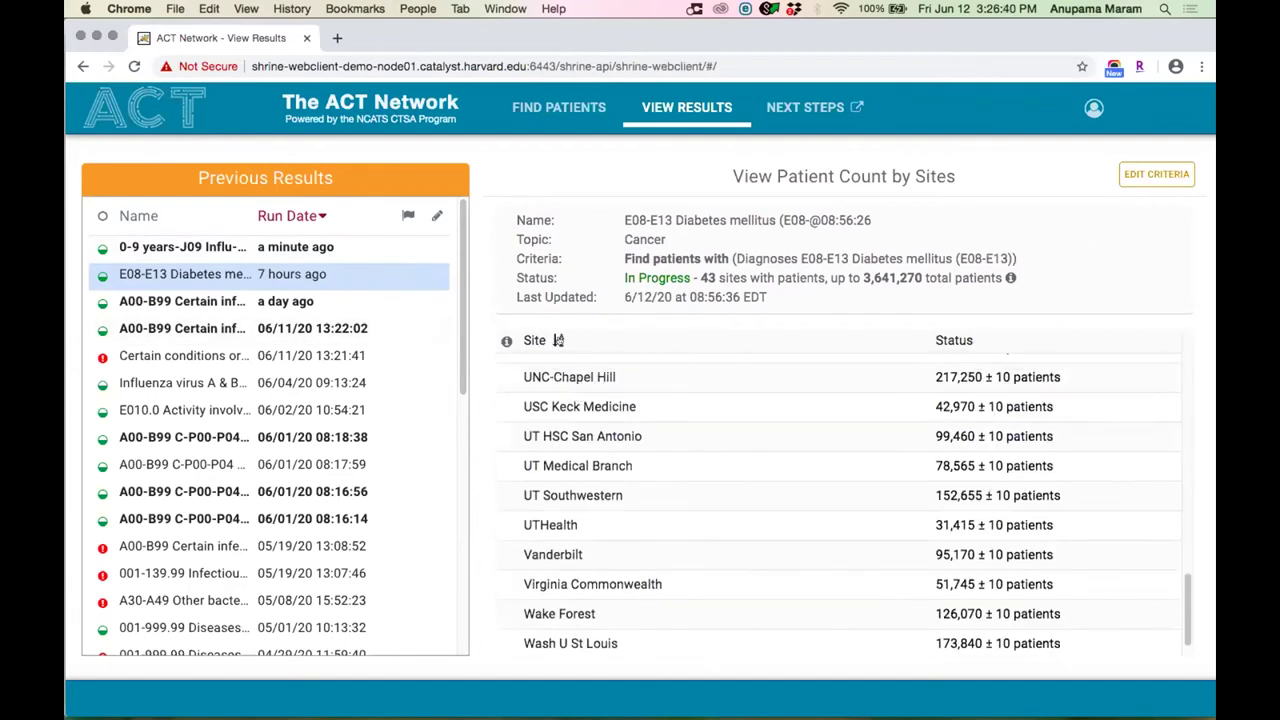
{"action": "left_click", "coordinate": [557, 340]}
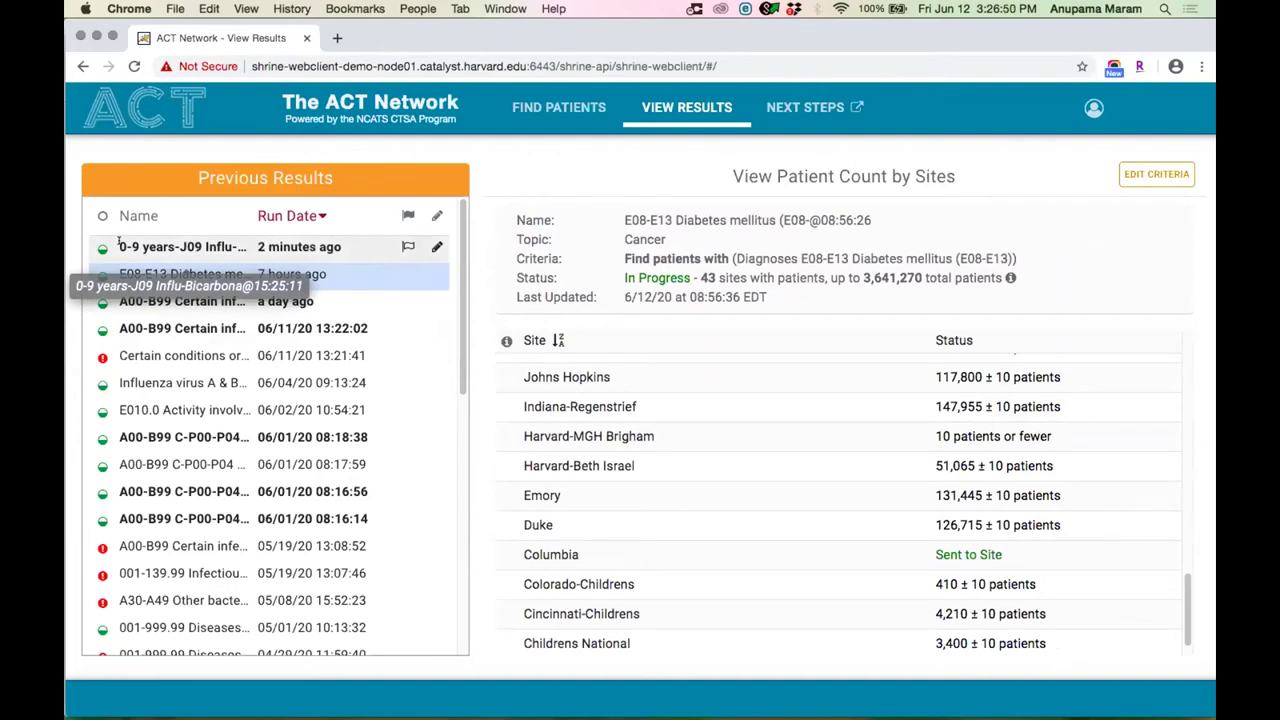
Show the 0-9 years influenza query with its full criteria expanded and selected, then flag A00-B99.
{"action": "left_click", "coordinate": [118, 242]}
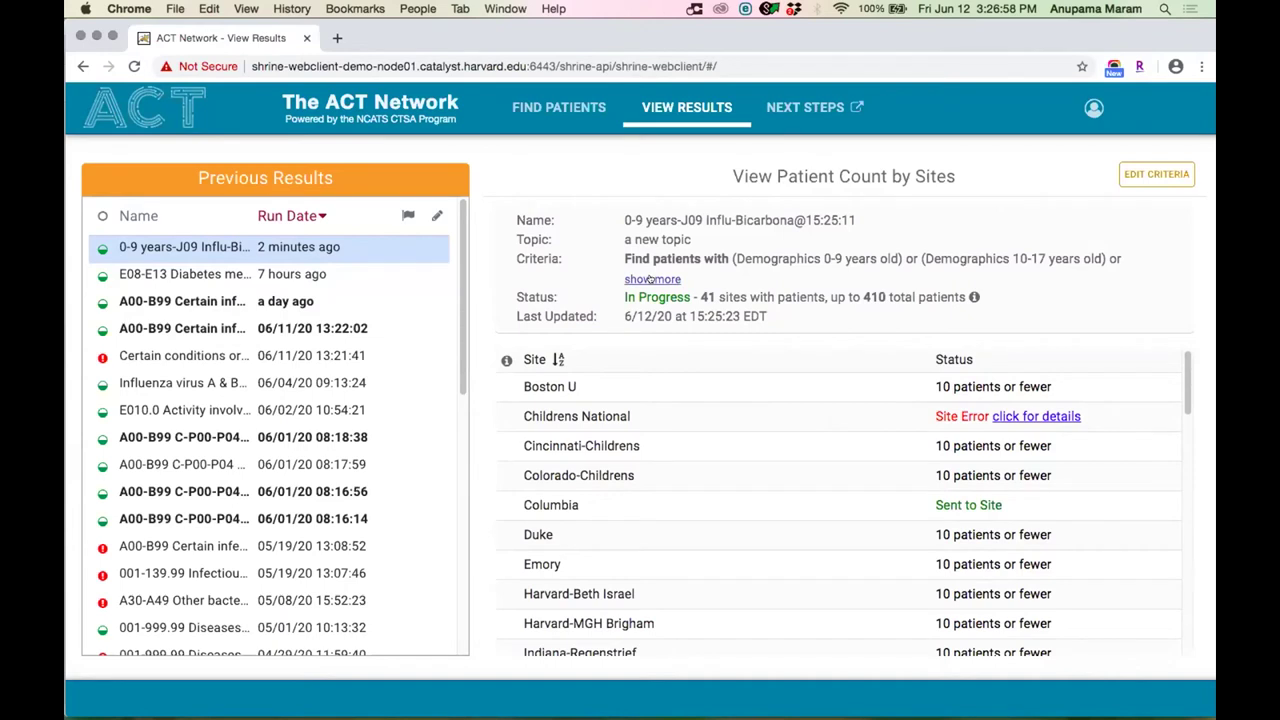
{"action": "left_click", "coordinate": [650, 279]}
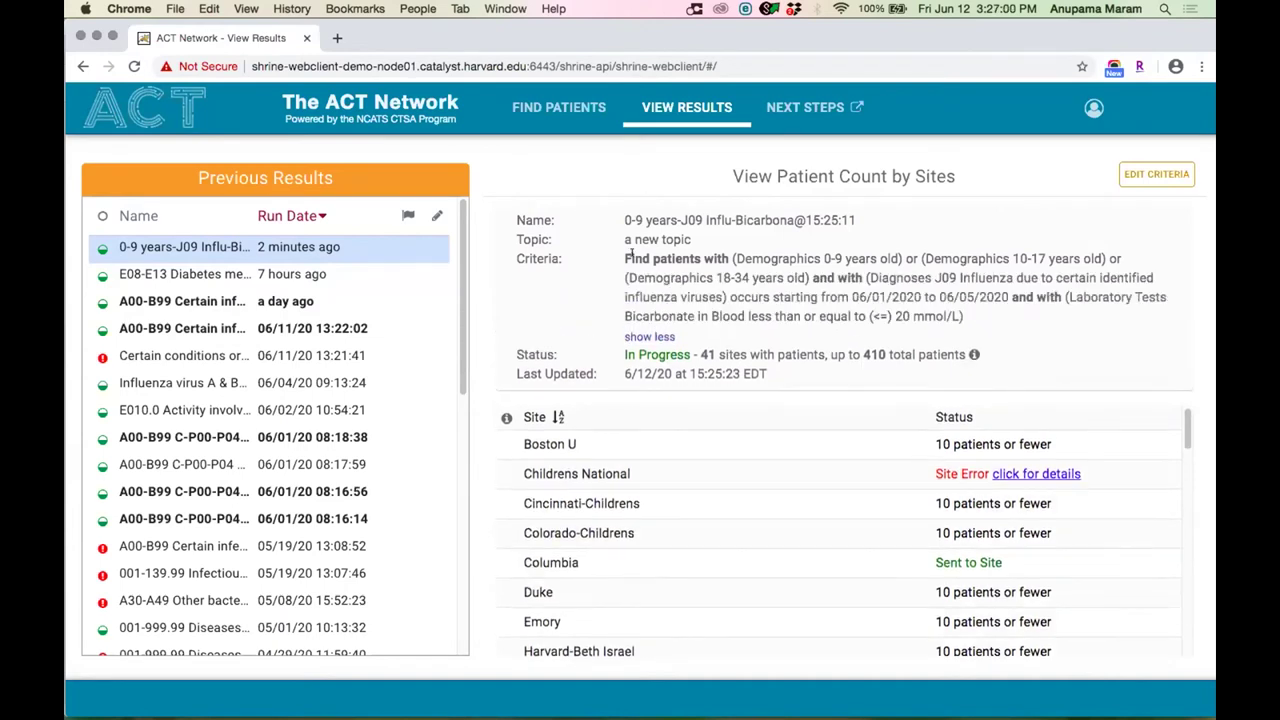
{"action": "left_click_drag", "start_coordinate": [622, 254], "coordinate": [968, 318]}
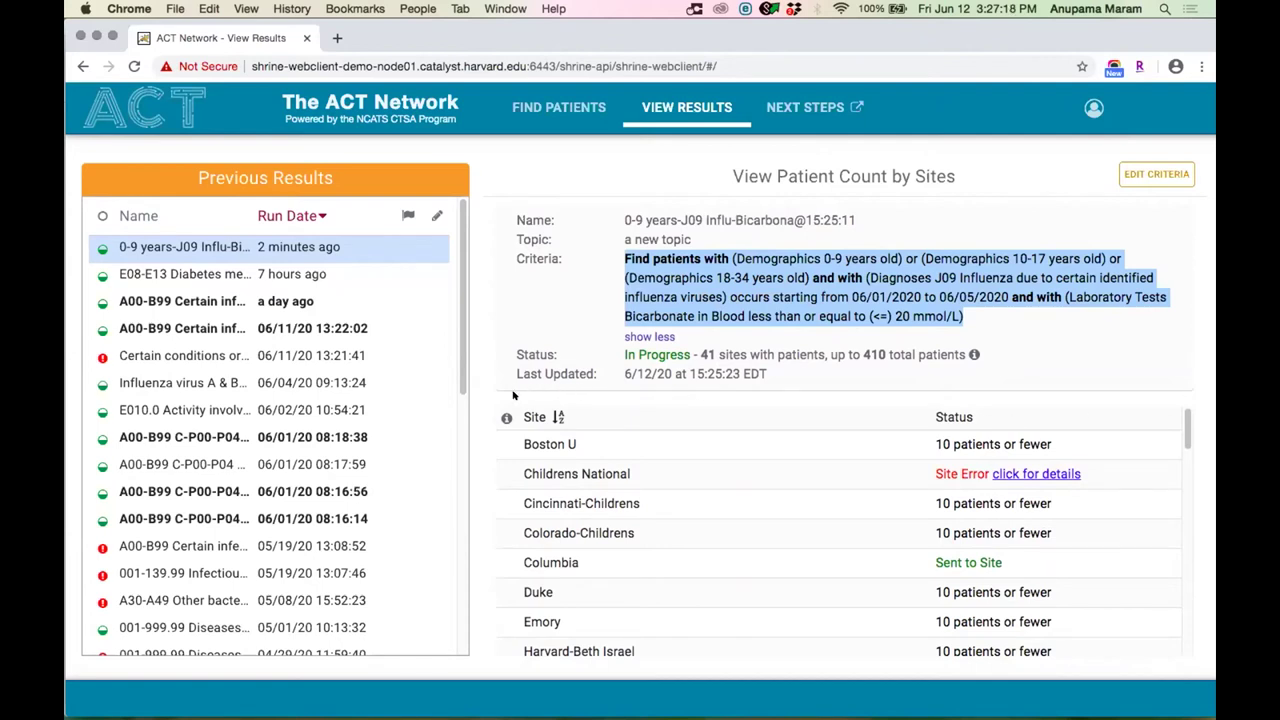
{"action": "mouse_move", "coordinate": [506, 417]}
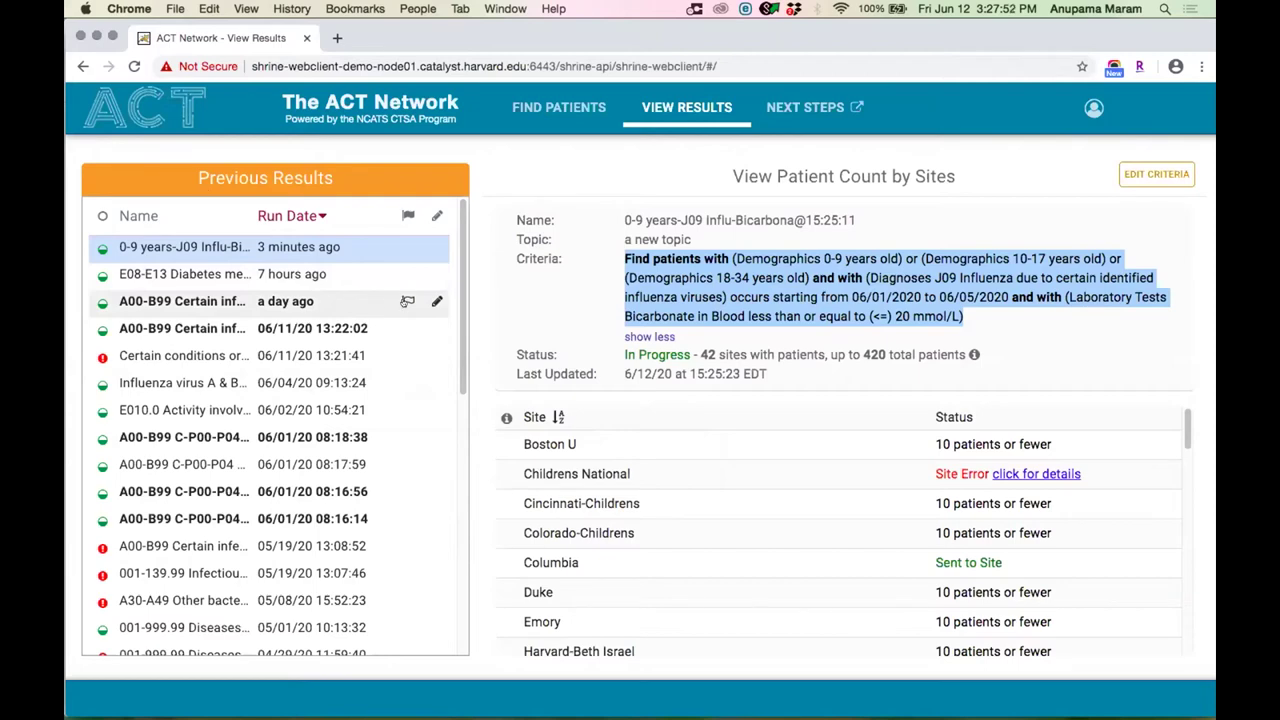
{"action": "left_click", "coordinate": [407, 301]}
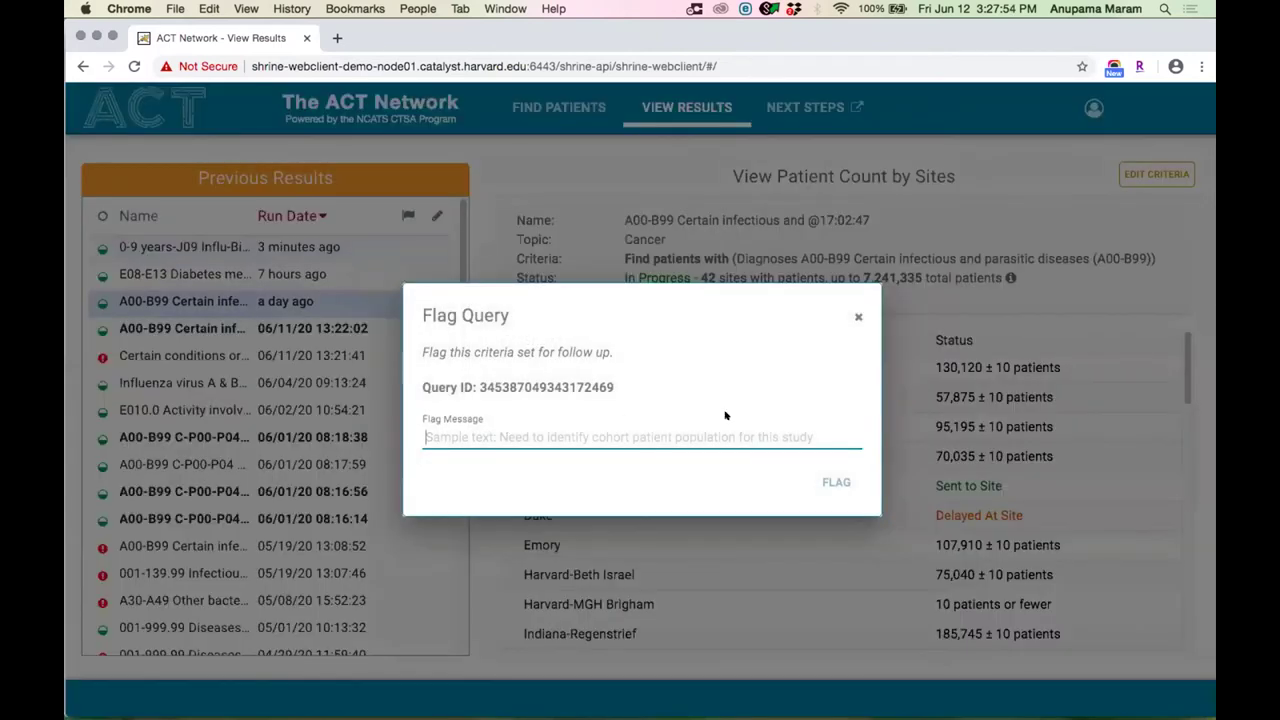
Cancel flagging the A00-B99 query, then open and cancel renaming it.
{"action": "left_click", "coordinate": [857, 318]}
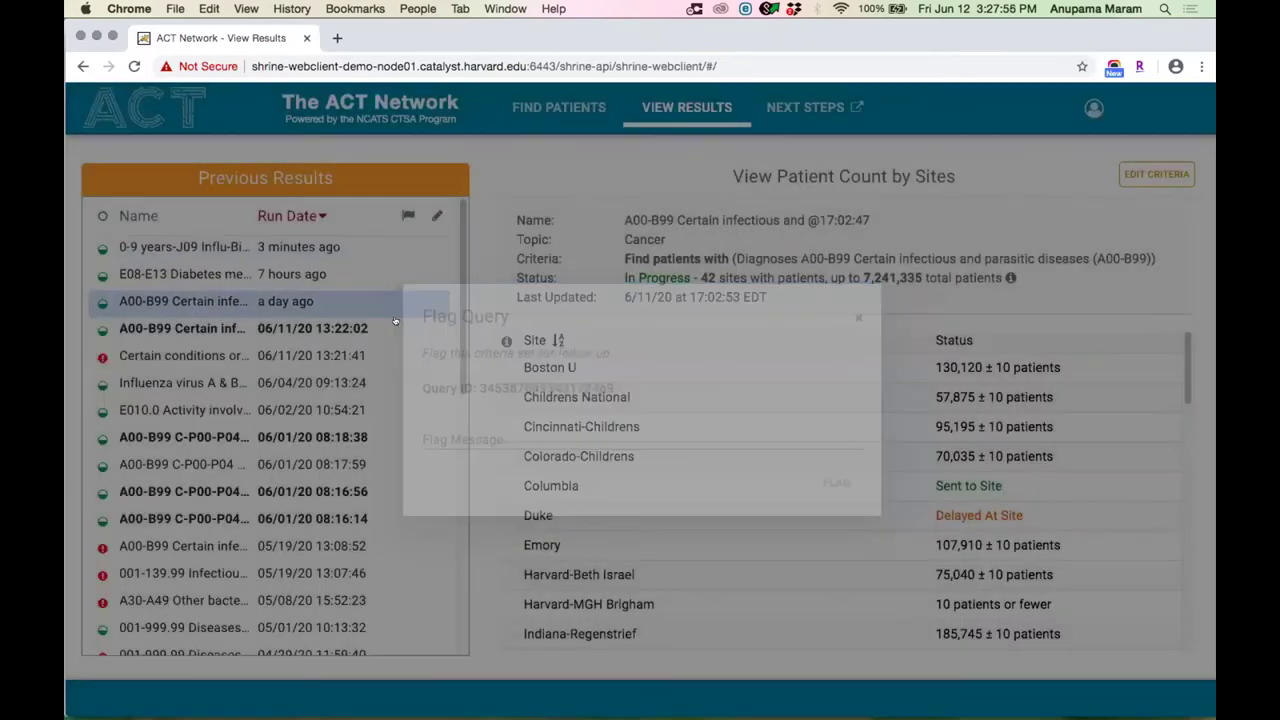
{"action": "left_click", "coordinate": [436, 301]}
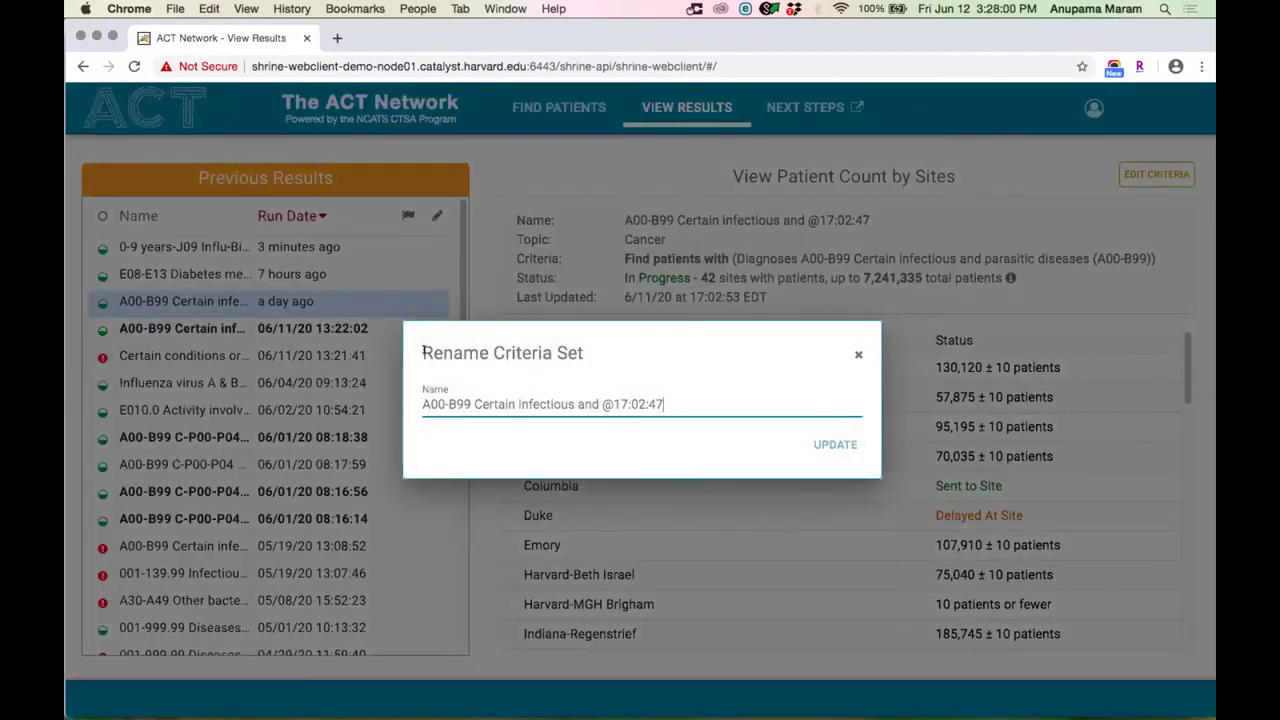
{"action": "left_click_drag", "start_coordinate": [424, 352], "coordinate": [582, 362]}
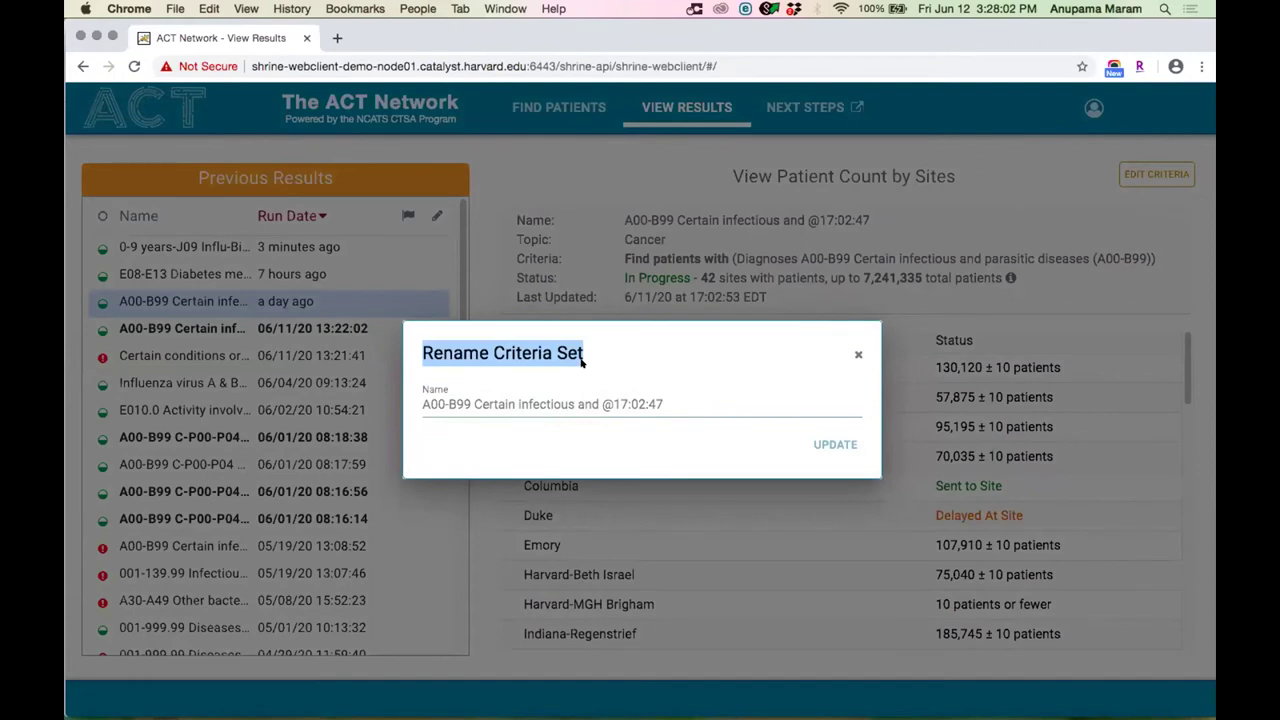
{"action": "left_click", "coordinate": [594, 354]}
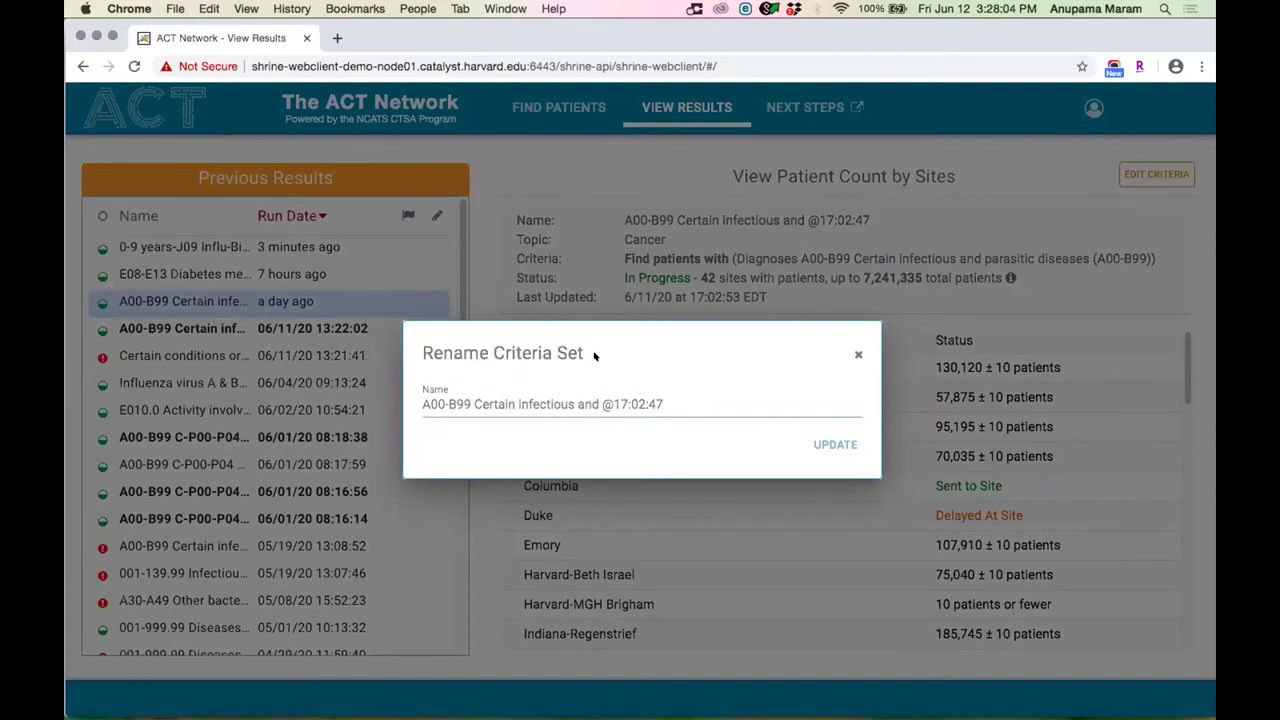
{"action": "left_click_drag", "start_coordinate": [594, 354], "coordinate": [420, 354]}
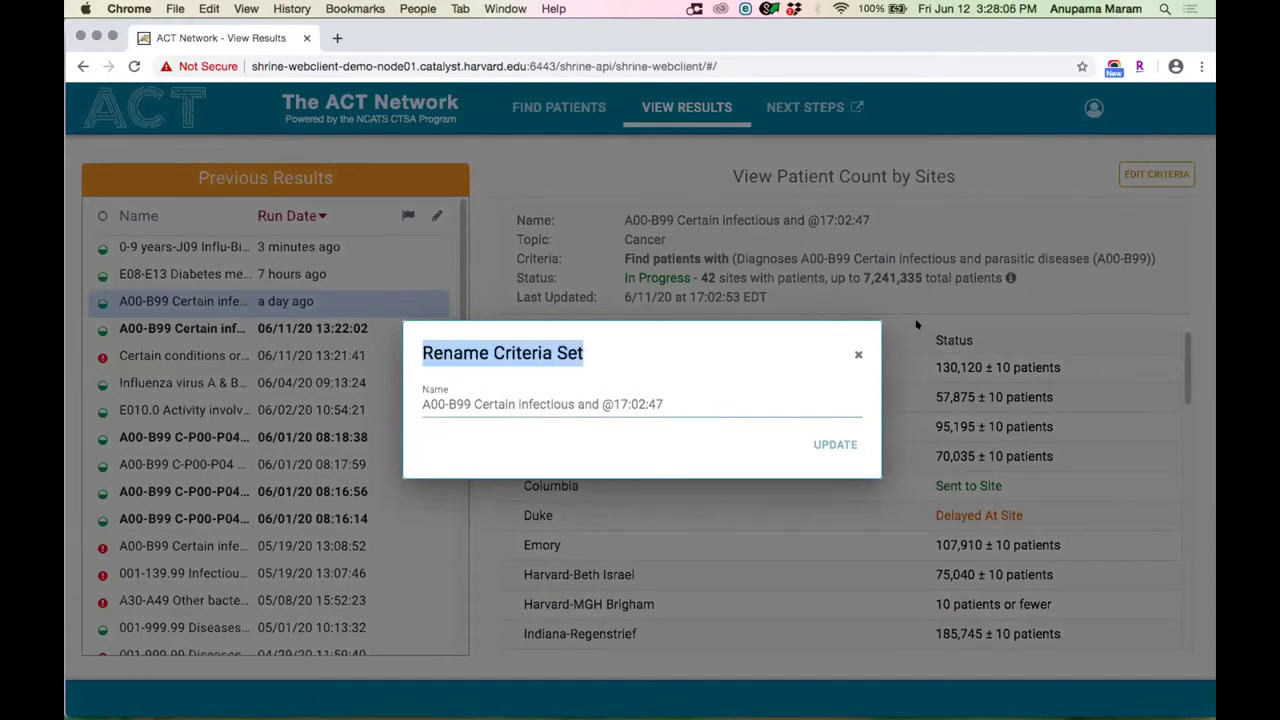
{"action": "left_click", "coordinate": [858, 354]}
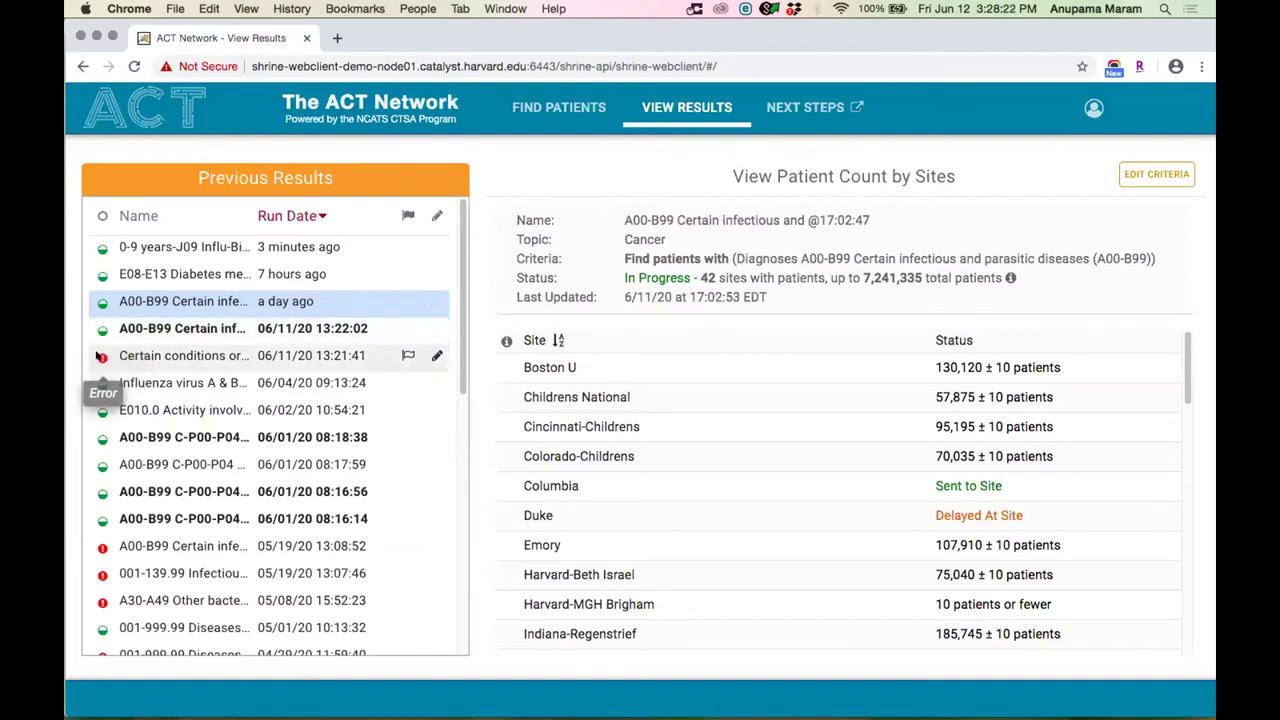
{"action": "scroll", "coordinate": [105, 430], "scroll_direction": "down", "scroll_amount": 10}
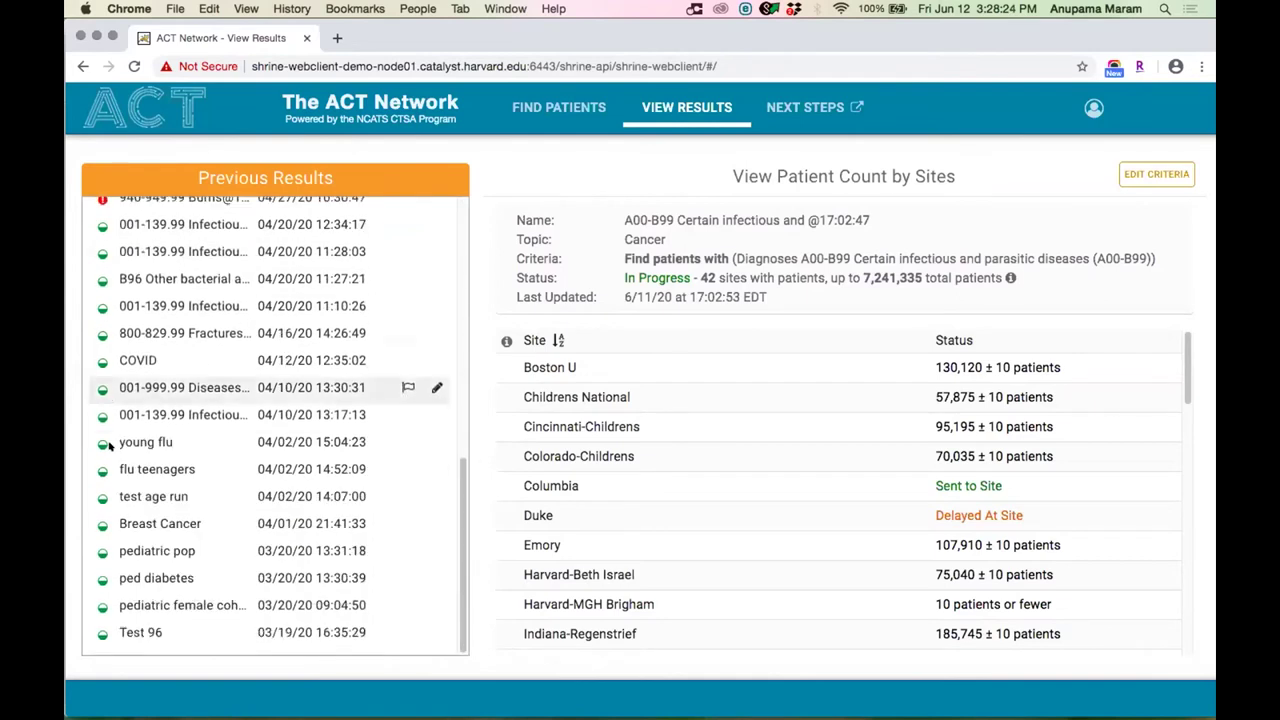
{"action": "scroll", "coordinate": [108, 445], "scroll_direction": "up", "scroll_amount": 2}
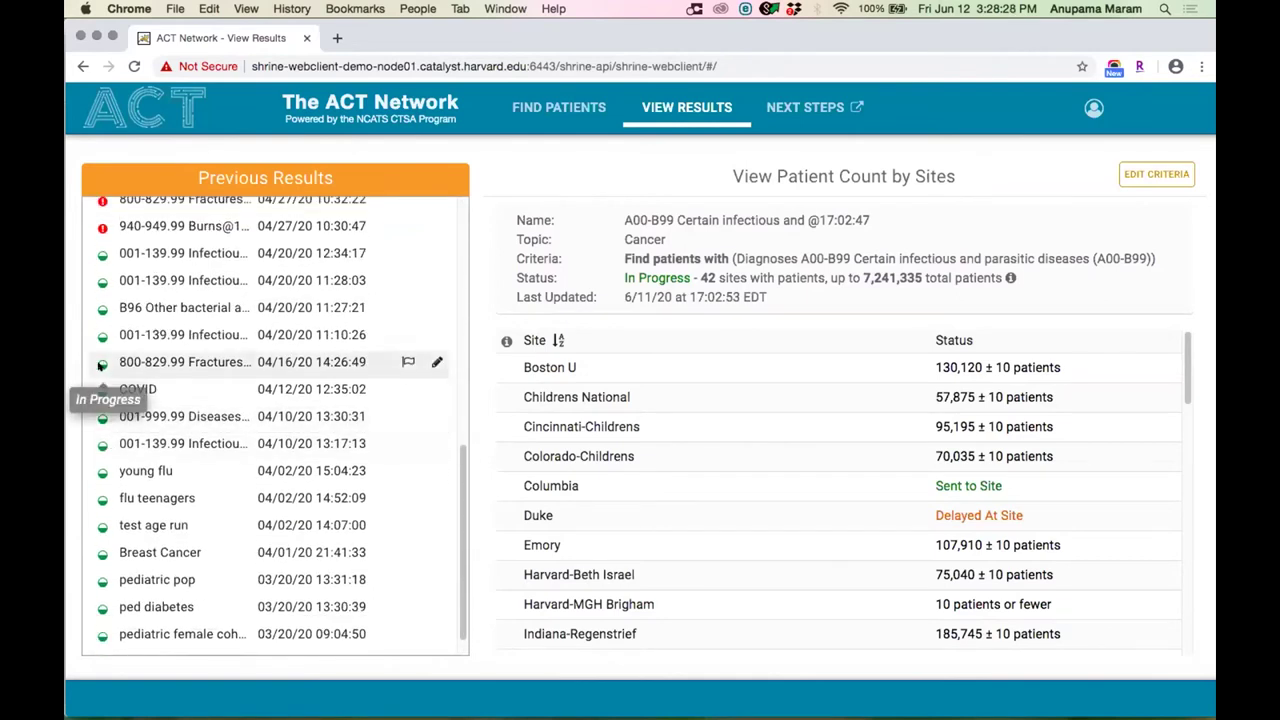
{"action": "scroll", "coordinate": [837, 506], "scroll_direction": "down", "scroll_amount": 5}
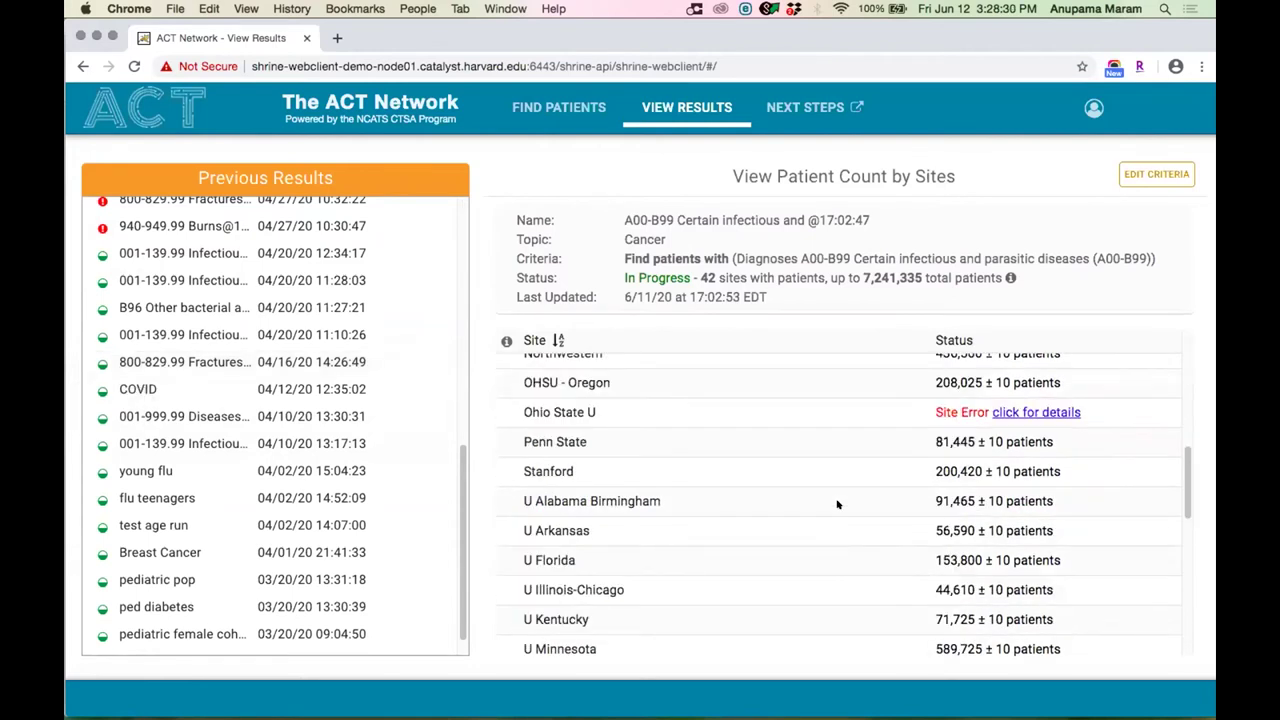
{"action": "mouse_move", "coordinate": [88, 370]}
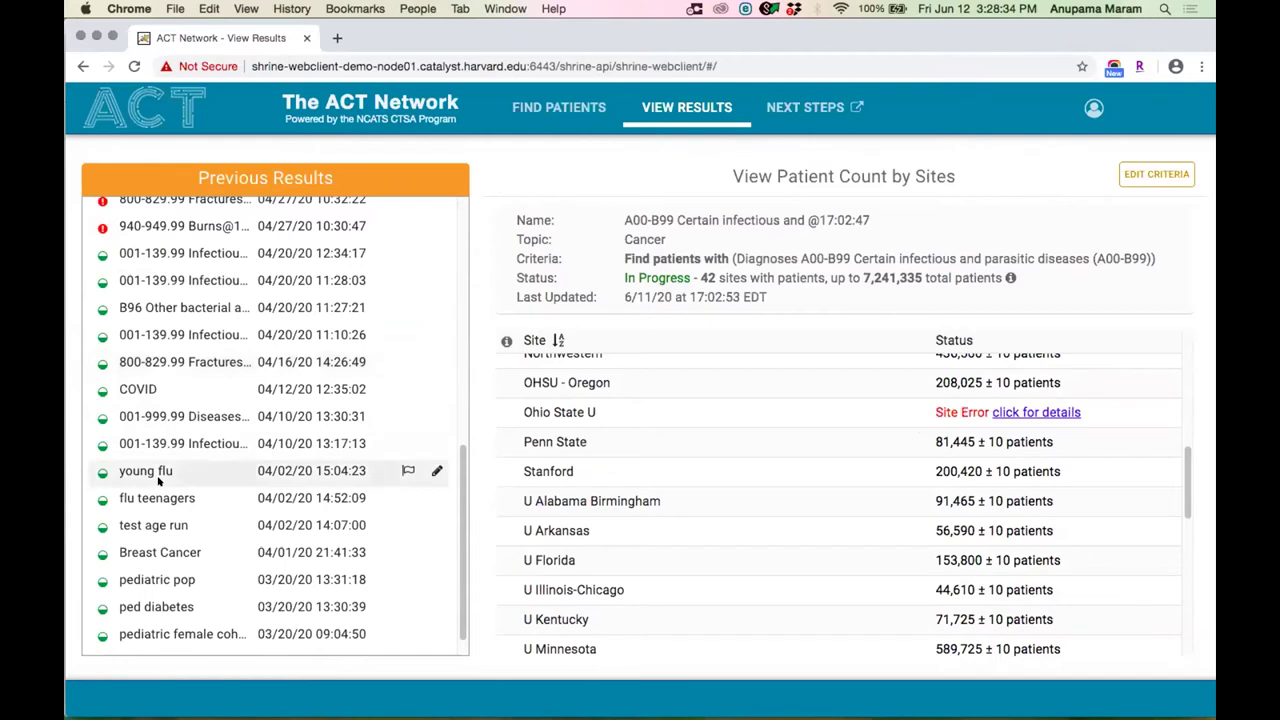
{"action": "scroll", "coordinate": [158, 478], "scroll_direction": "up", "scroll_amount": 3}
{"action": "scroll", "coordinate": [158, 480], "scroll_direction": "up", "scroll_amount": 6}
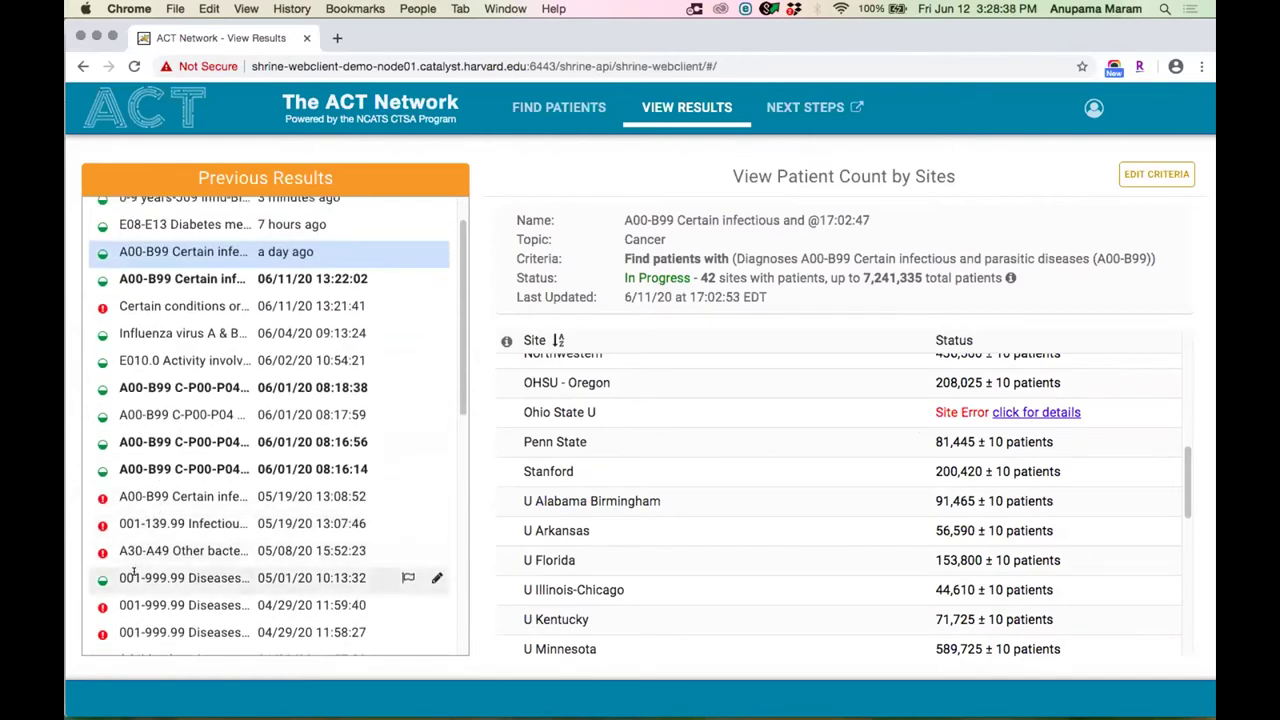
{"action": "scroll", "coordinate": [160, 420], "scroll_direction": "up", "scroll_amount": 2}
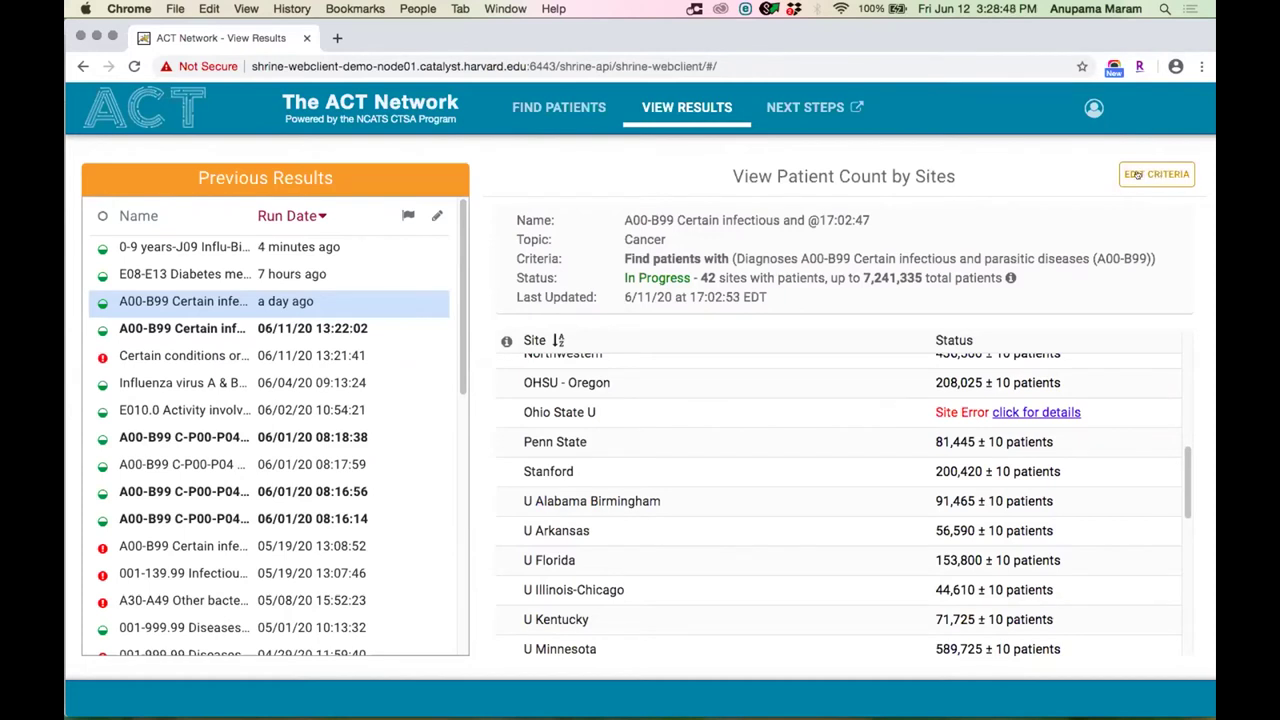
{"action": "left_click", "coordinate": [1138, 174]}
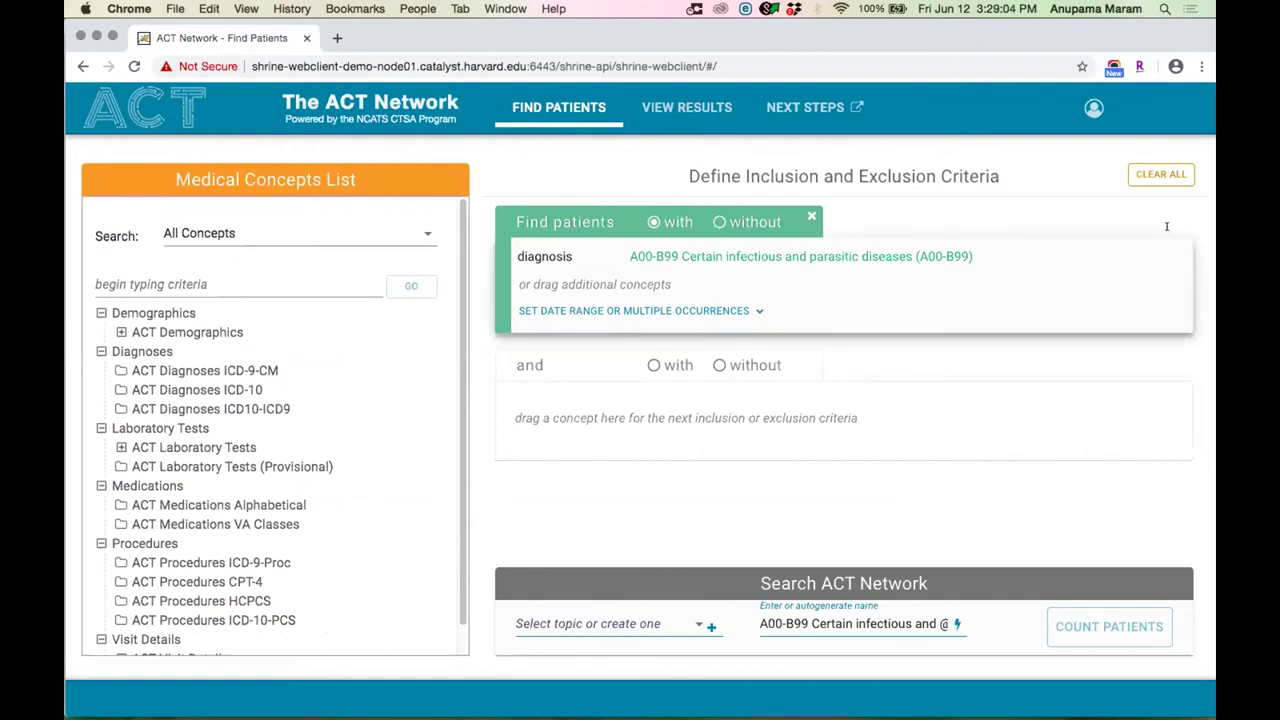
{"action": "left_click", "coordinate": [1089, 106]}
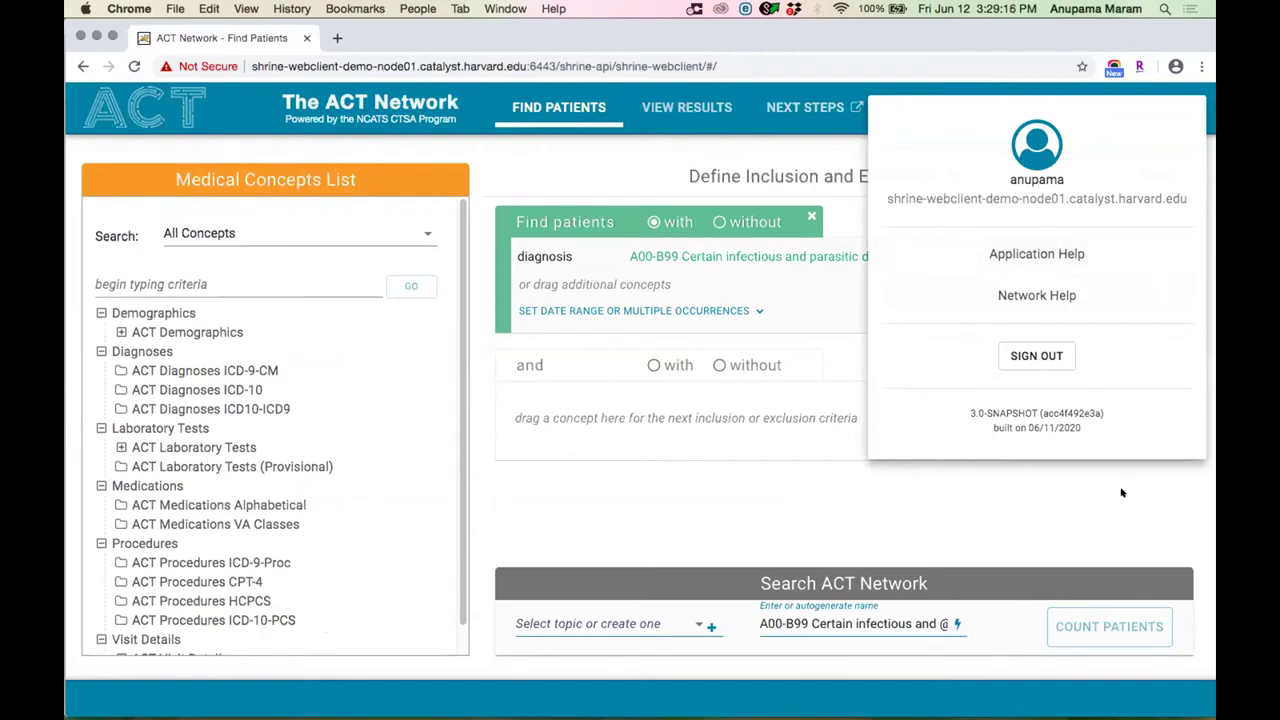
Open the Application Help guide in a new tab and close the account menu.
{"action": "left_click", "coordinate": [1046, 253]}
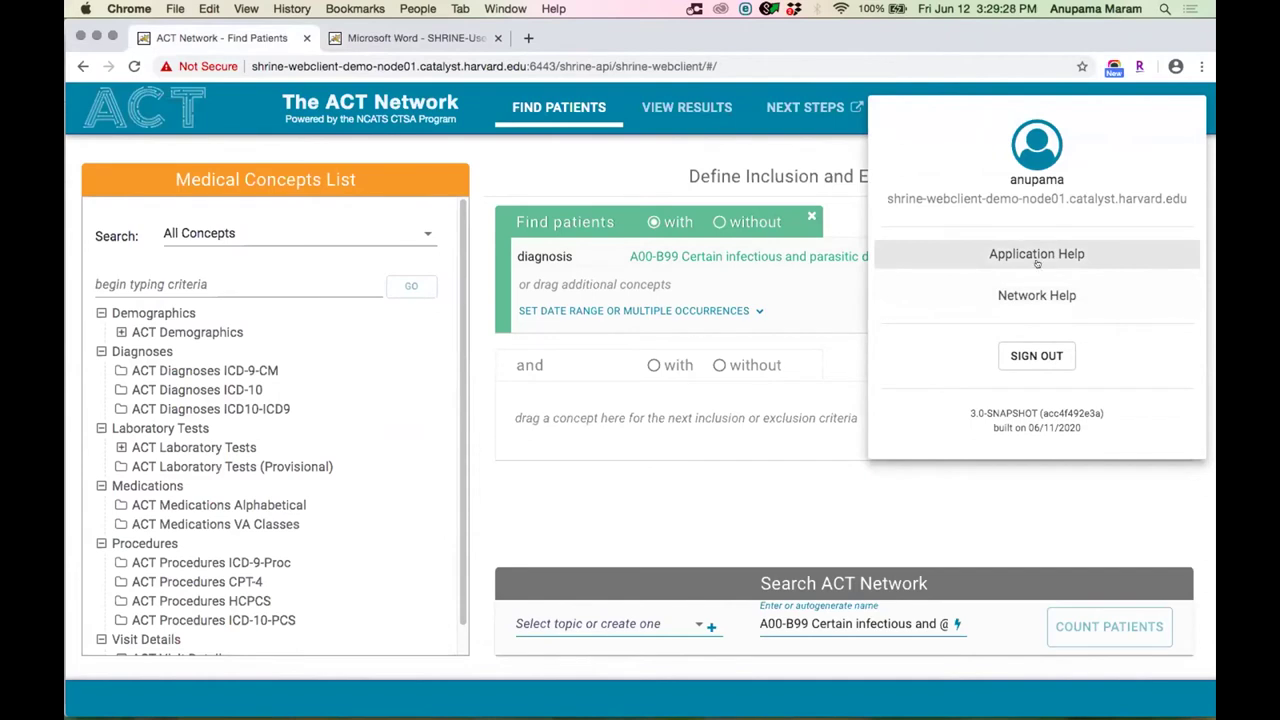
{"action": "left_click", "coordinate": [636, 163]}
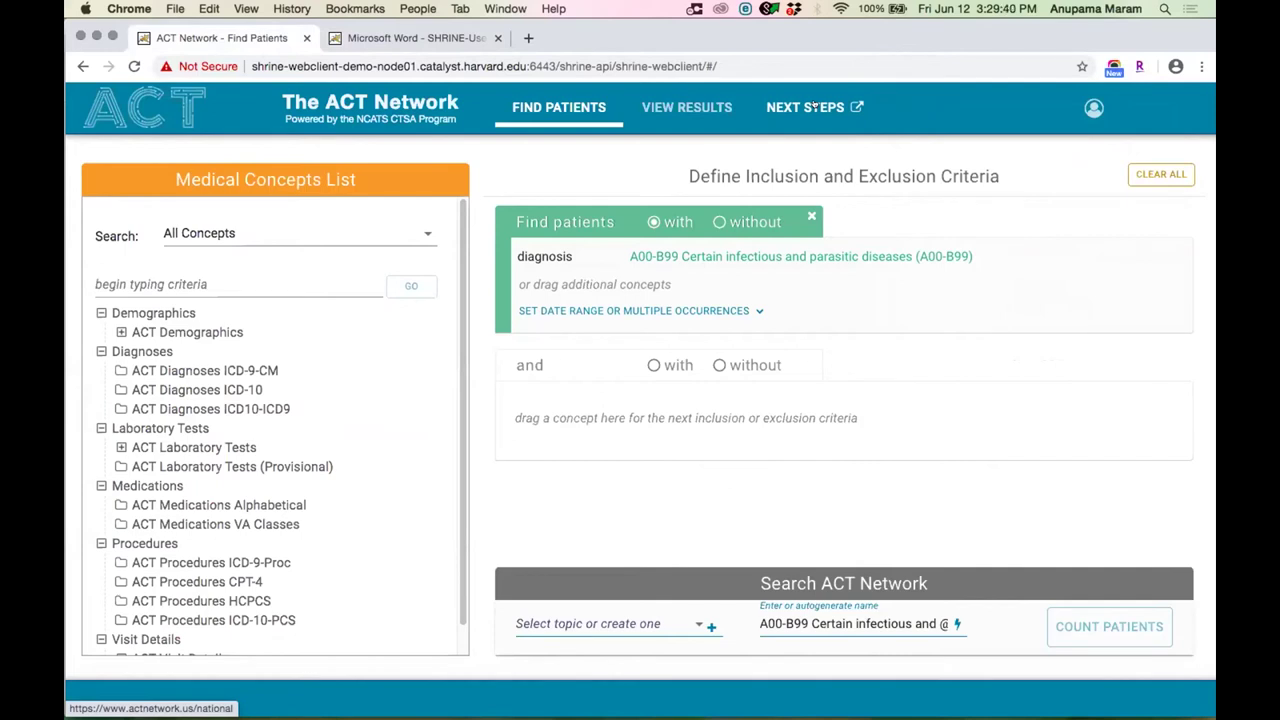
Open the ACT Network next-steps site, return to Find Patients, then bring Acrobat's DEMO slide forward.
{"action": "left_click", "coordinate": [815, 106]}
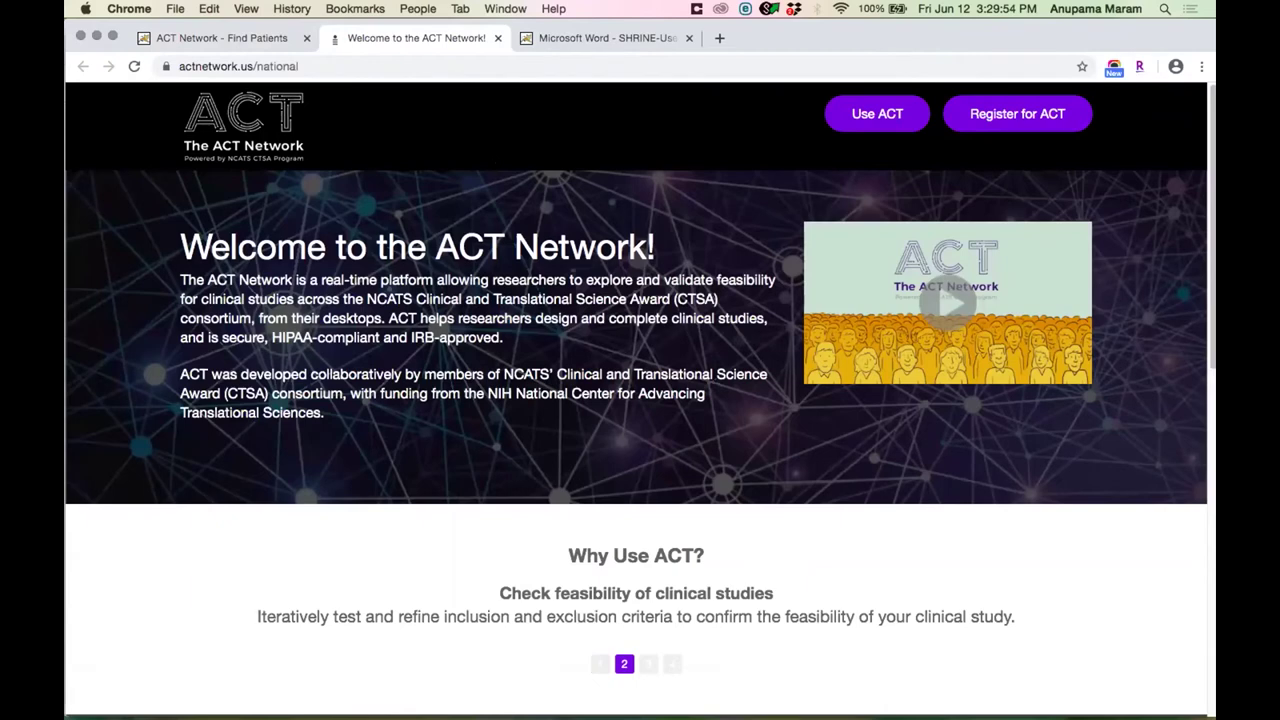
{"action": "left_click", "coordinate": [251, 40]}
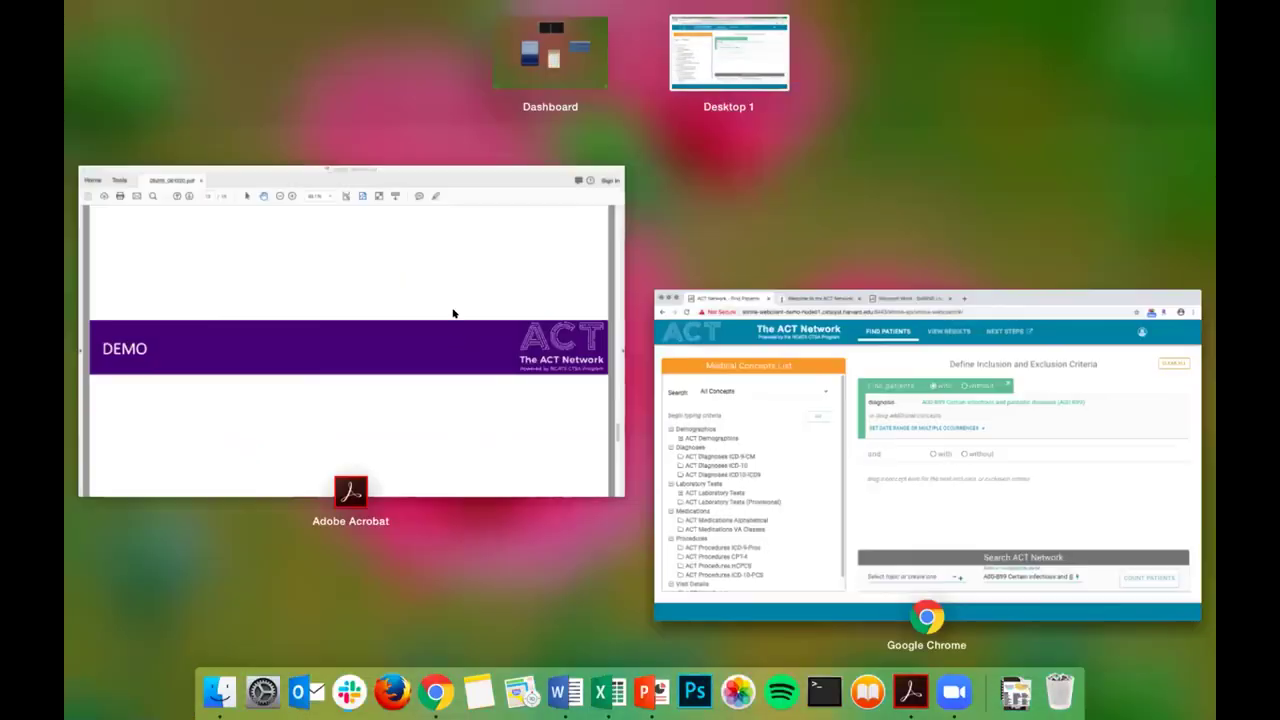
{"action": "key", "text": "ctrl+Up"}
{"action": "left_click", "coordinate": [451, 314]}
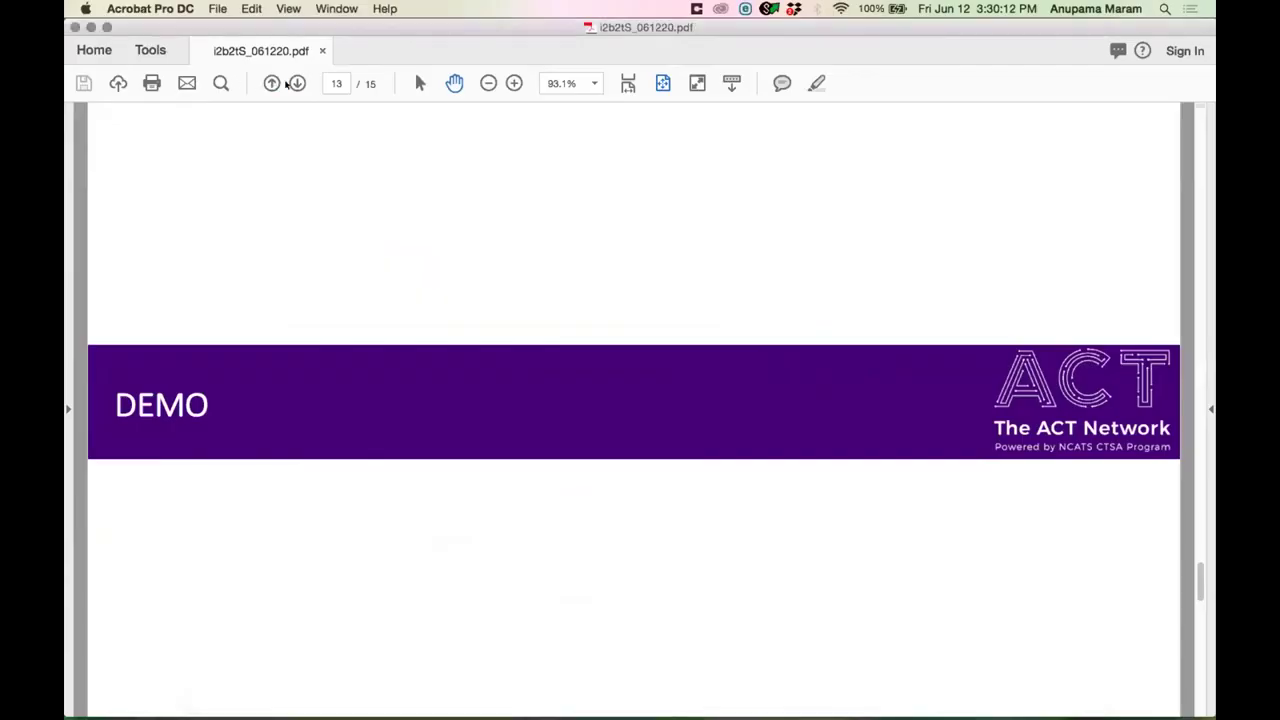
Advance the slides to Next Steps, then to the final SHRINE New UI Feedback slide.
{"action": "left_click", "coordinate": [297, 83]}
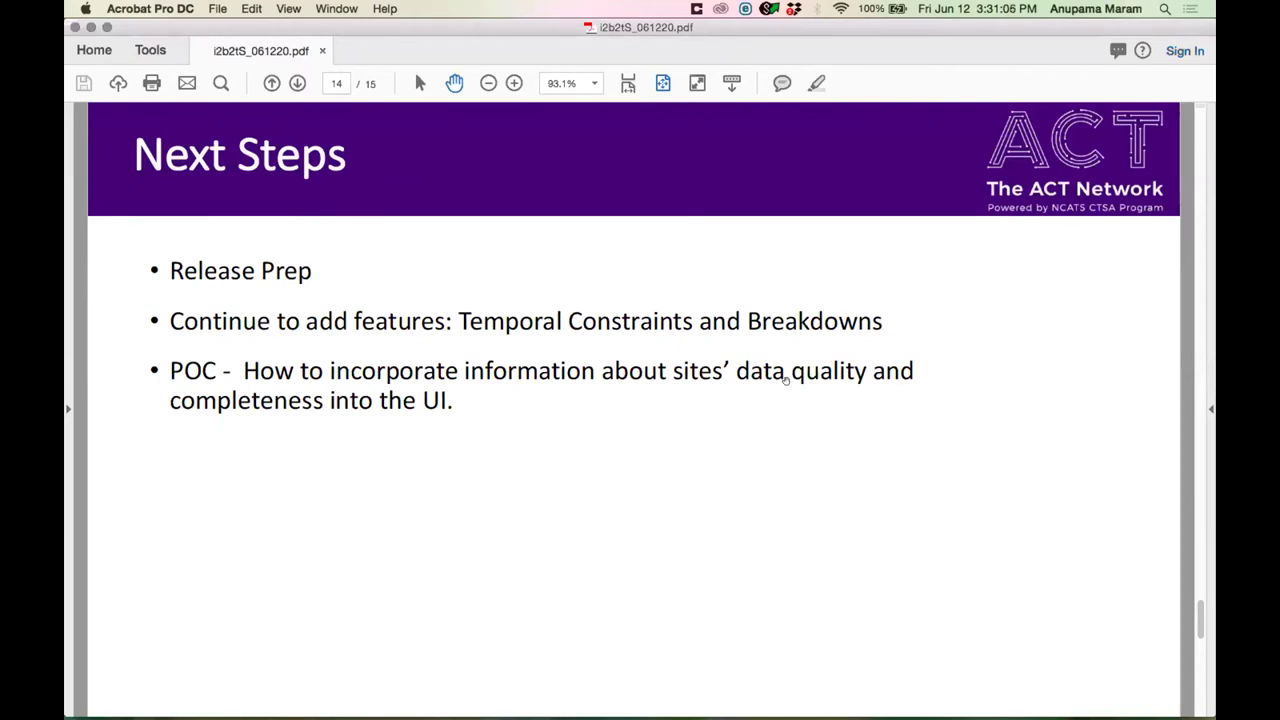
{"action": "left_click", "coordinate": [297, 84]}
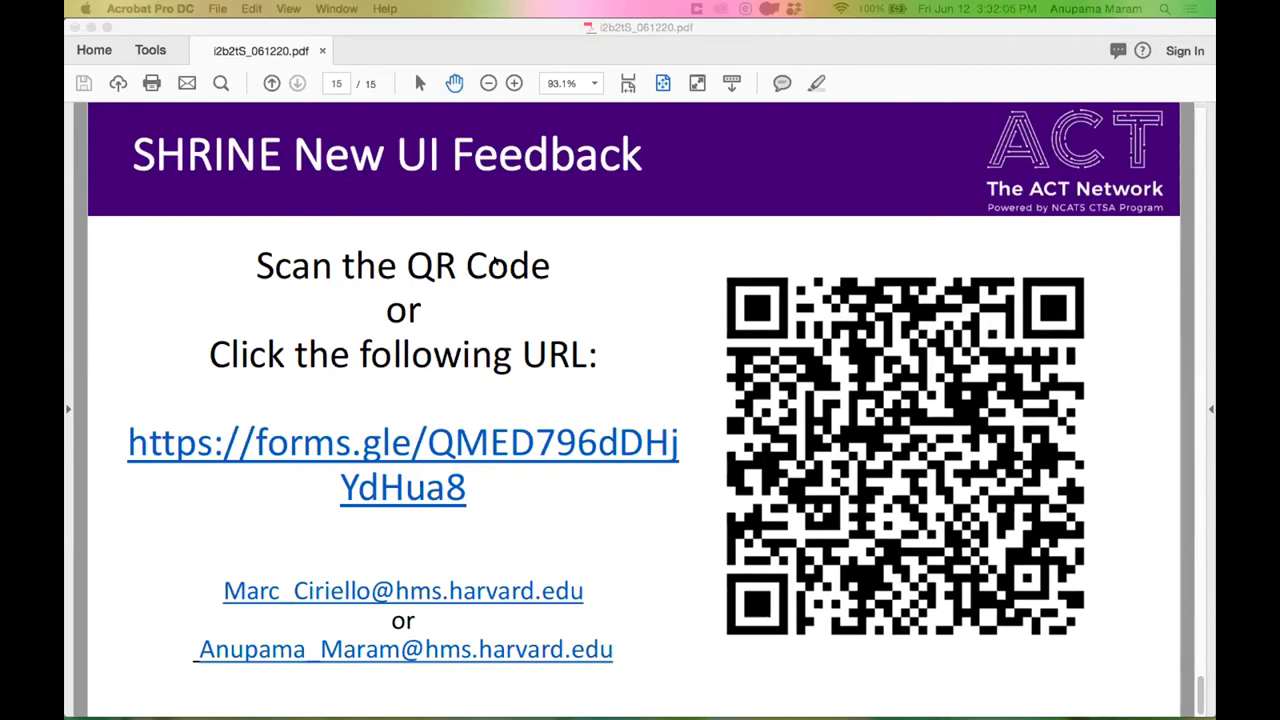
Activate the Acrobat window on the feedback slide, then show all open windows to switch programs.
{"action": "left_click", "coordinate": [518, 493]}
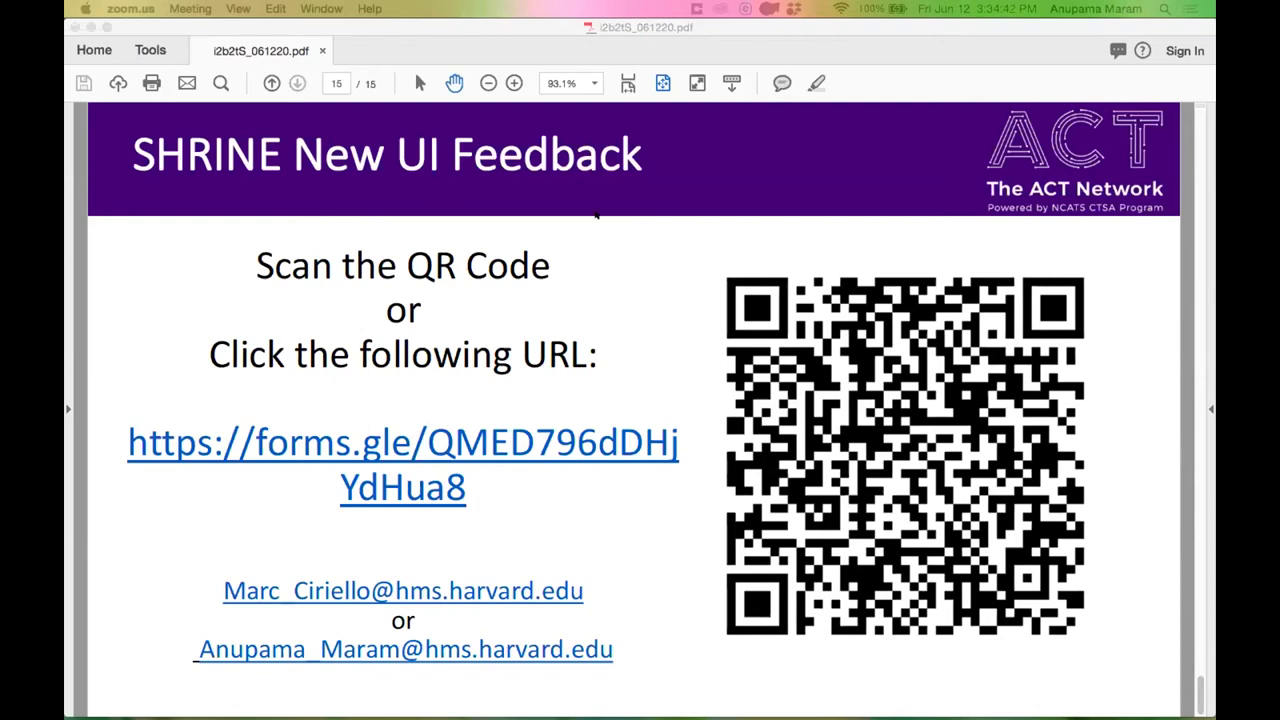
{"action": "key", "text": "ctrl+Up"}
{"action": "left_click", "coordinate": [286, 160]}
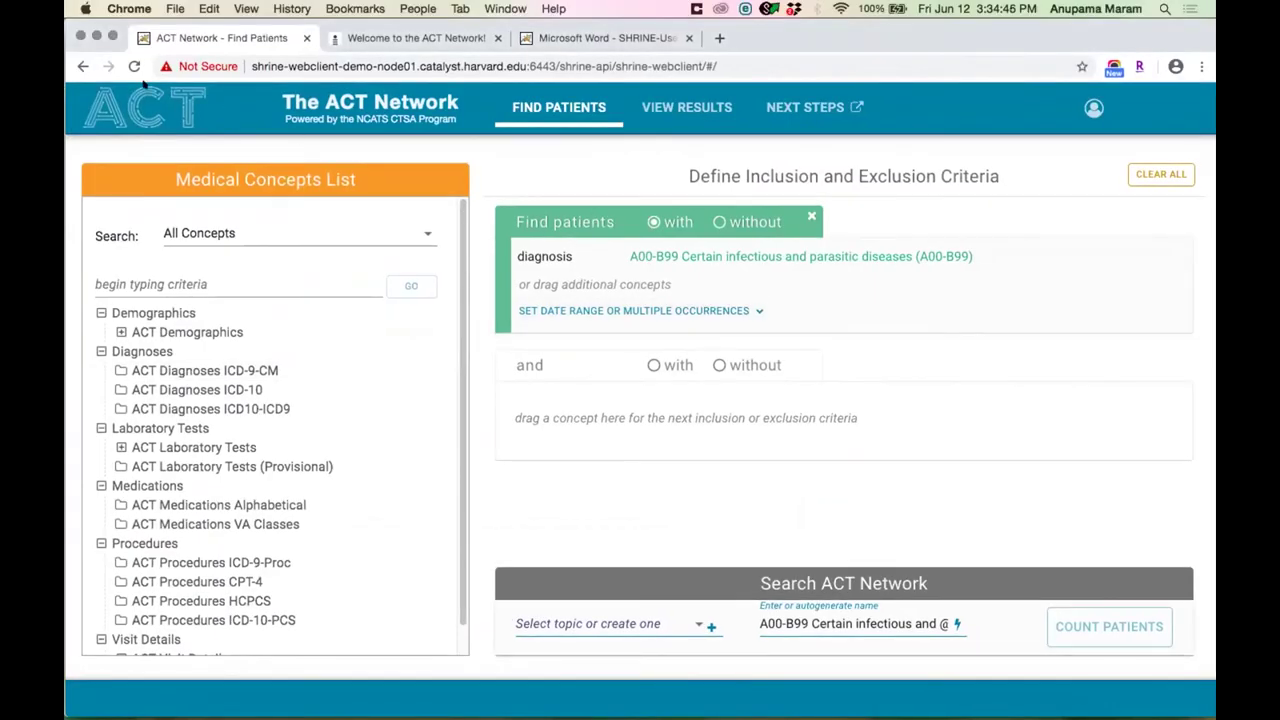
{"action": "left_click", "coordinate": [1151, 179]}
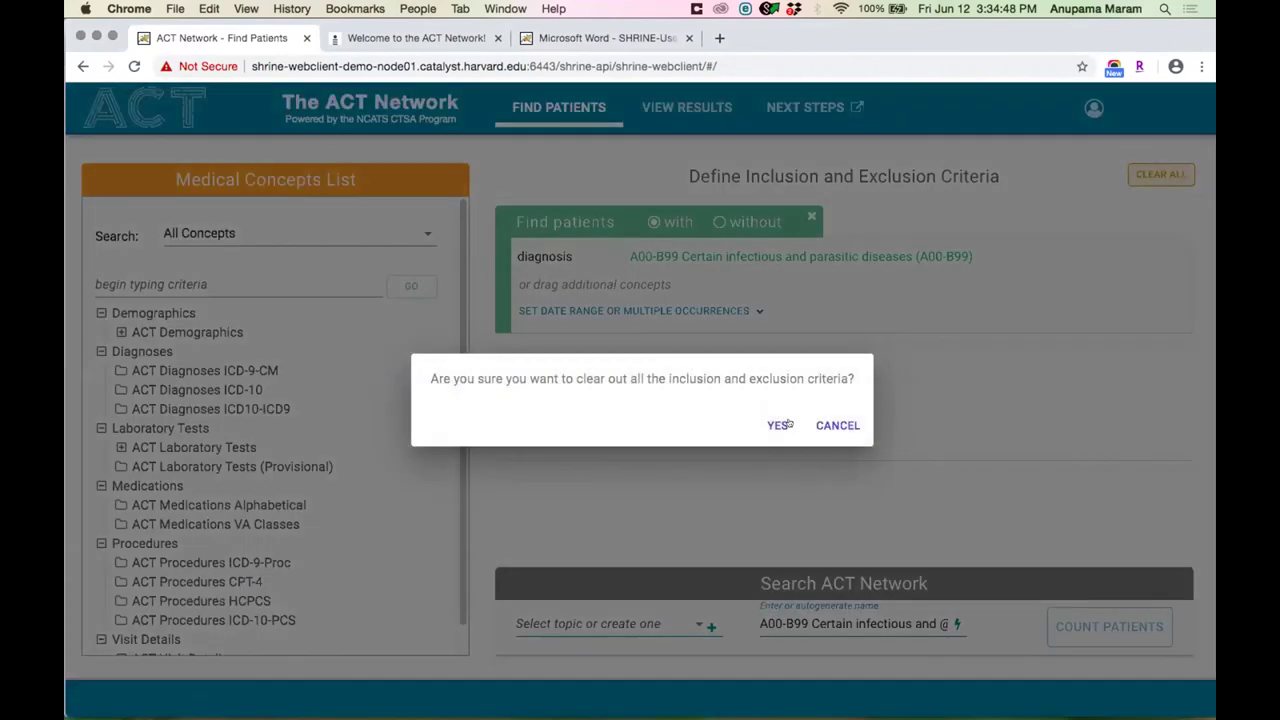
{"action": "left_click", "coordinate": [774, 424]}
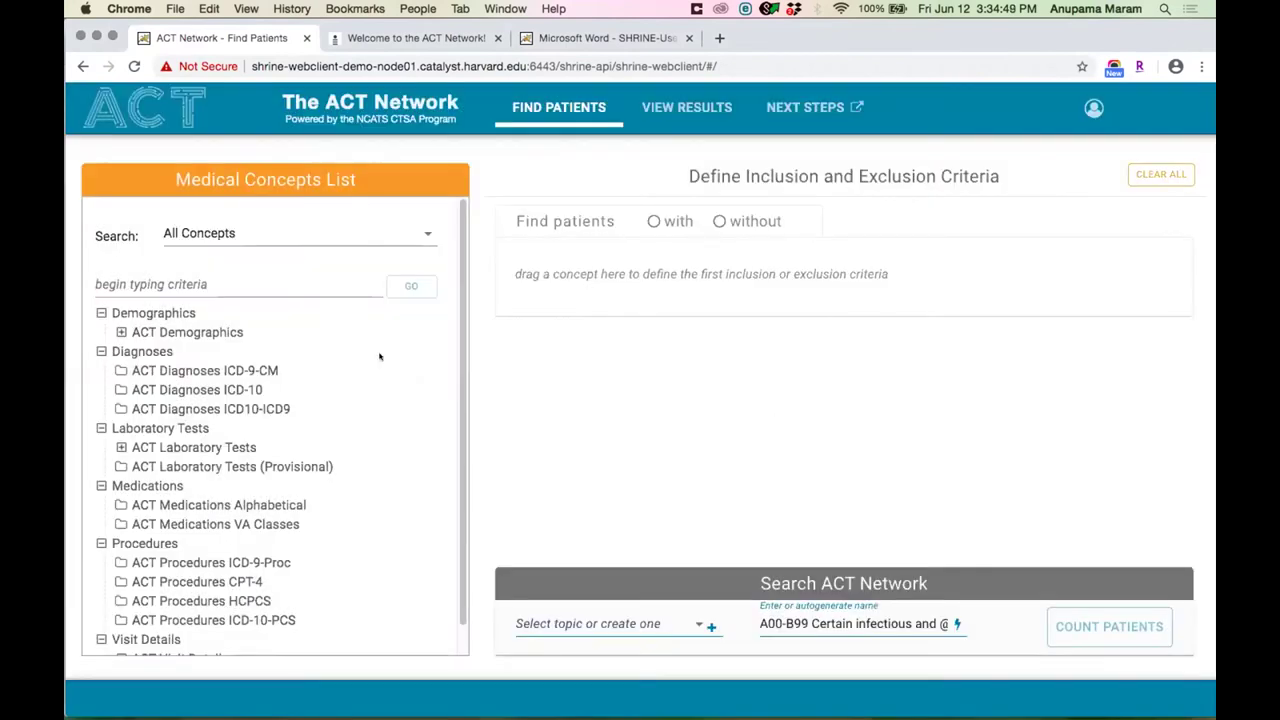
{"action": "left_click", "coordinate": [134, 66]}
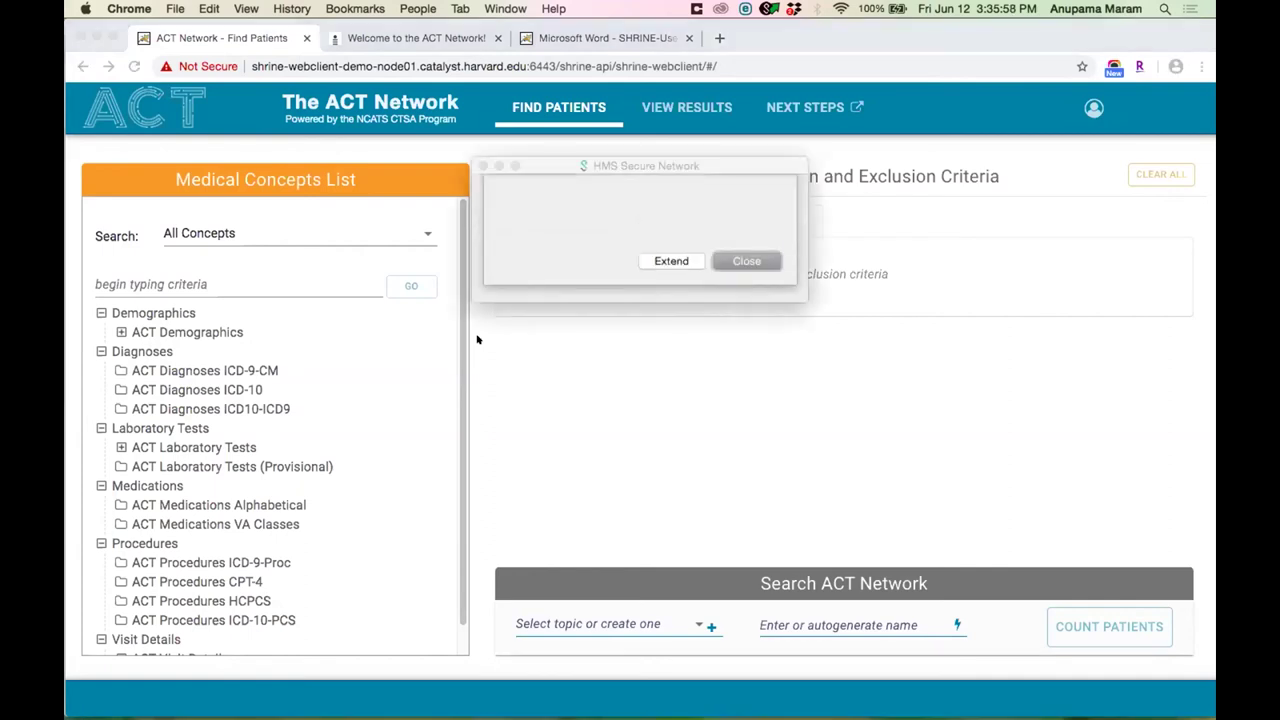
Extend the Pulse secure network session, cancel the login prompt, and go to View Results.
{"action": "left_click", "coordinate": [661, 258]}
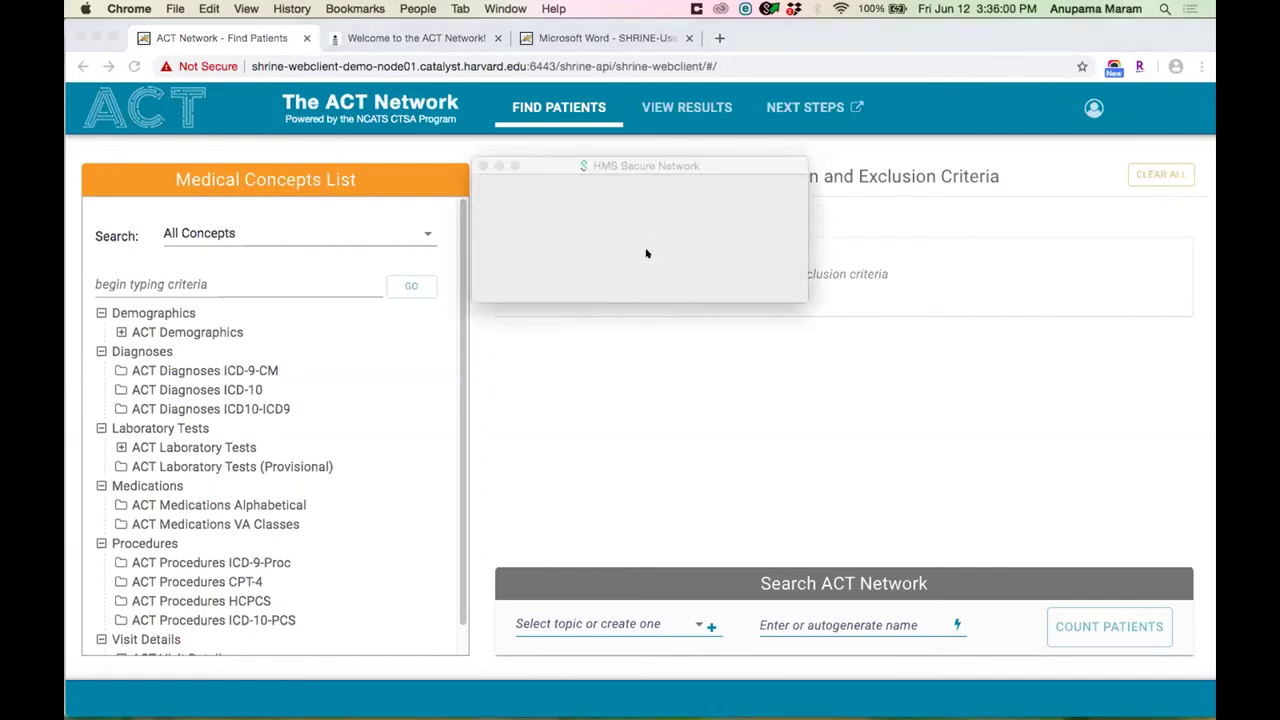
{"action": "left_click", "coordinate": [671, 258]}
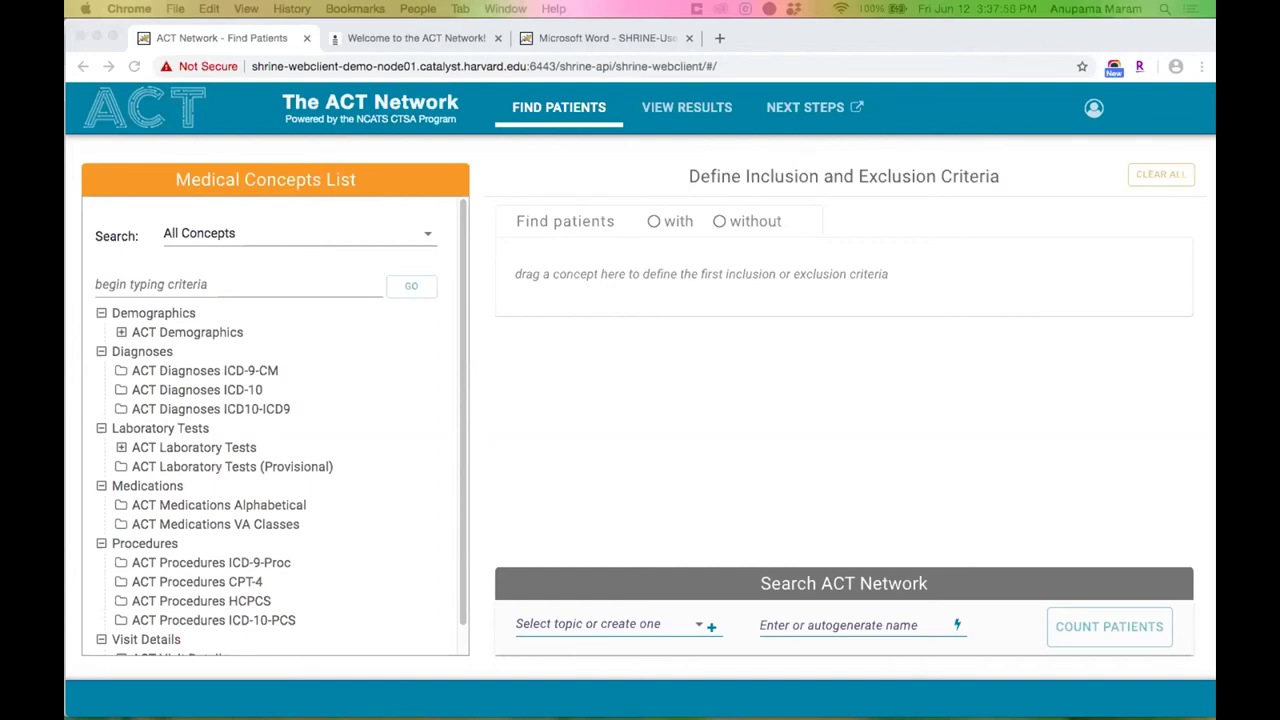
{"action": "left_click", "coordinate": [688, 107]}
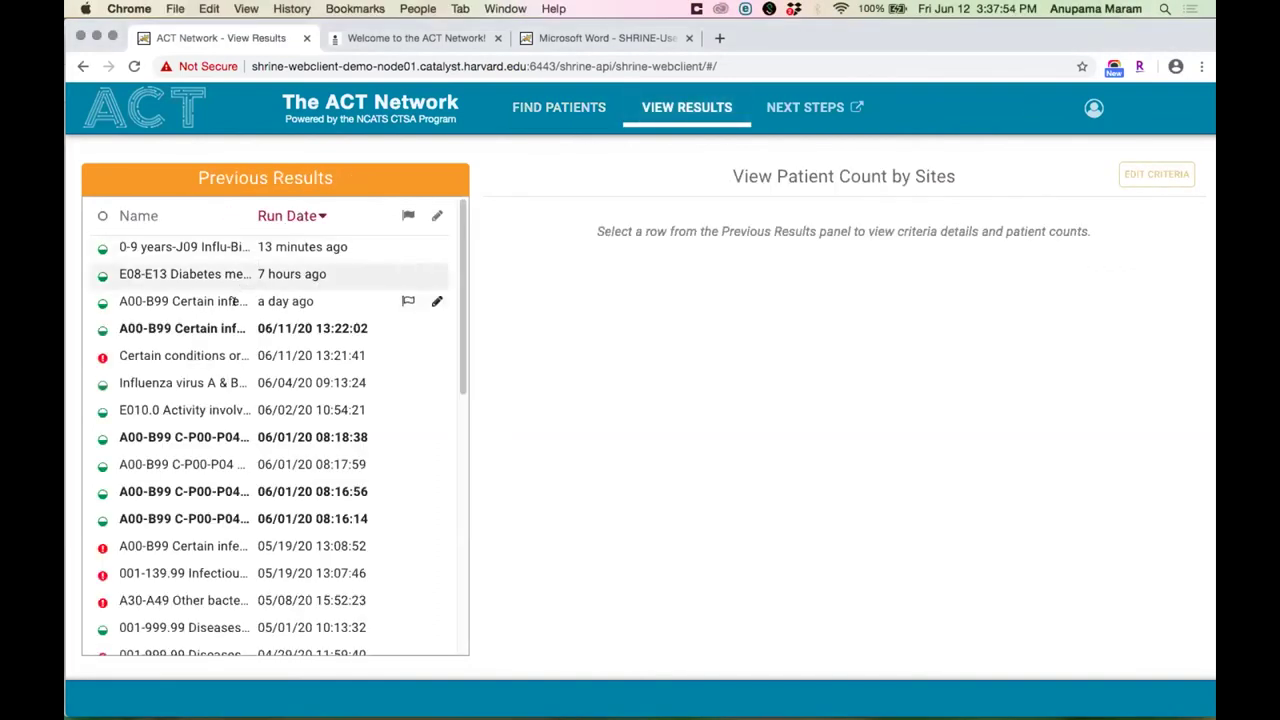
Open the results of the 0-9 years-J09 Influ-Bicarbona query from the previous-queries list.
{"action": "left_click", "coordinate": [300, 328]}
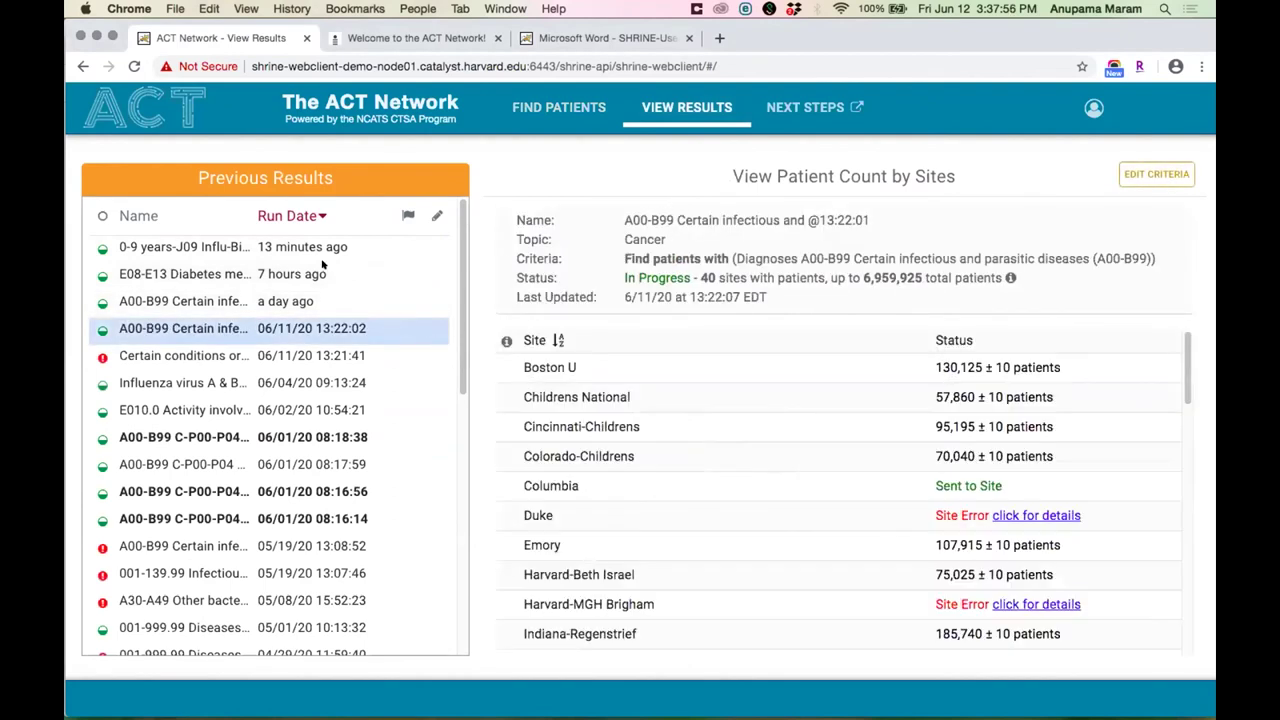
{"action": "left_click", "coordinate": [205, 301]}
{"action": "left_click", "coordinate": [200, 247]}
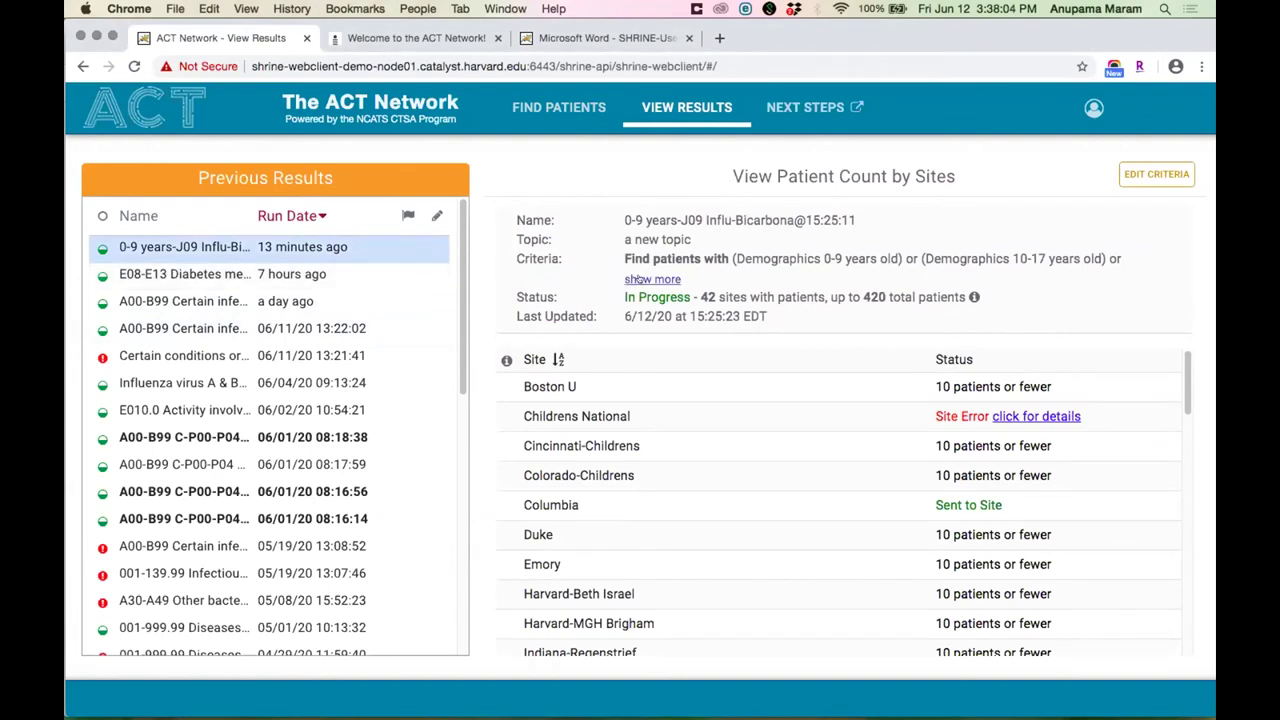
Expand and highlight the query criteria text, then select the site names and statuses.
{"action": "left_click", "coordinate": [640, 280]}
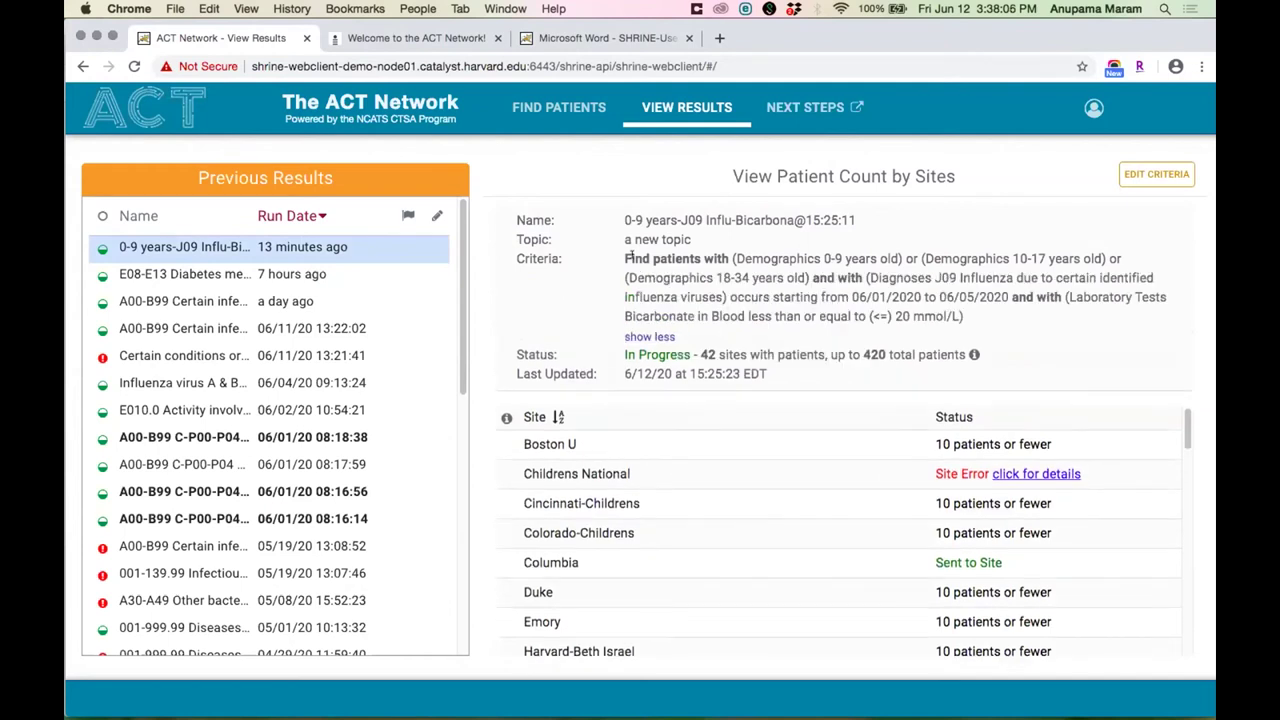
{"action": "left_click_drag", "start_coordinate": [622, 254], "coordinate": [964, 313]}
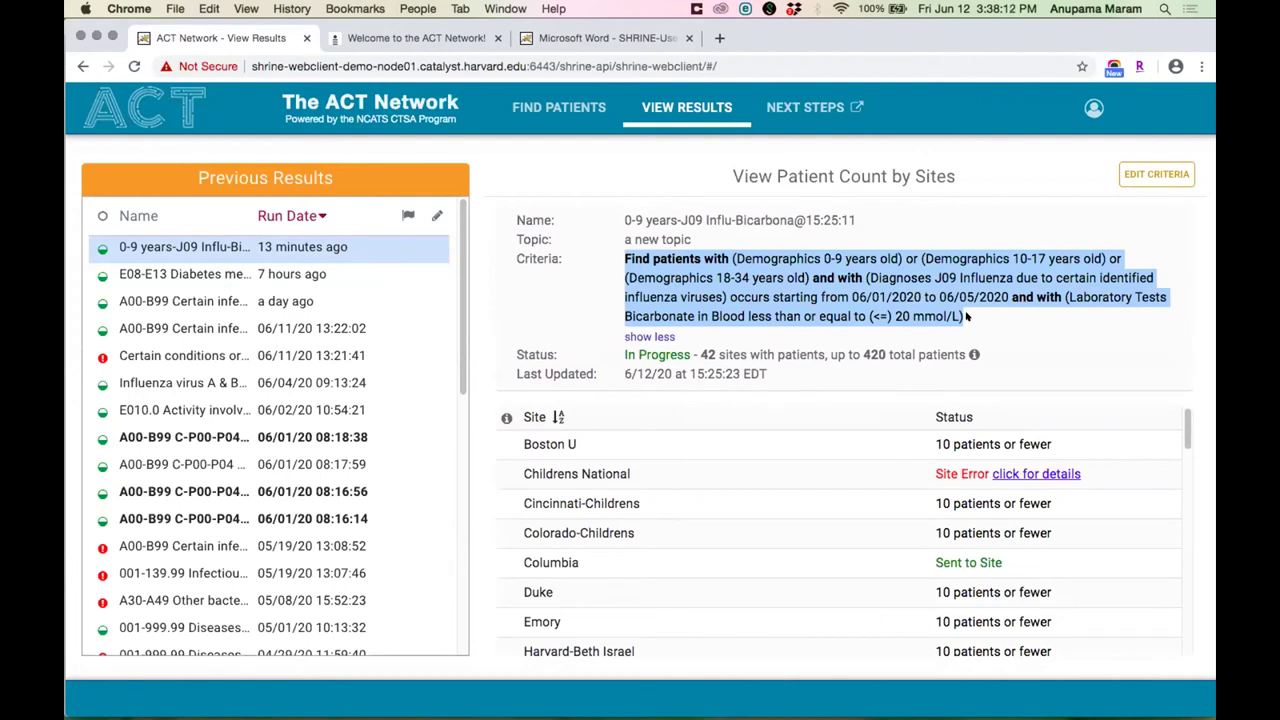
{"action": "left_click", "coordinate": [978, 317]}
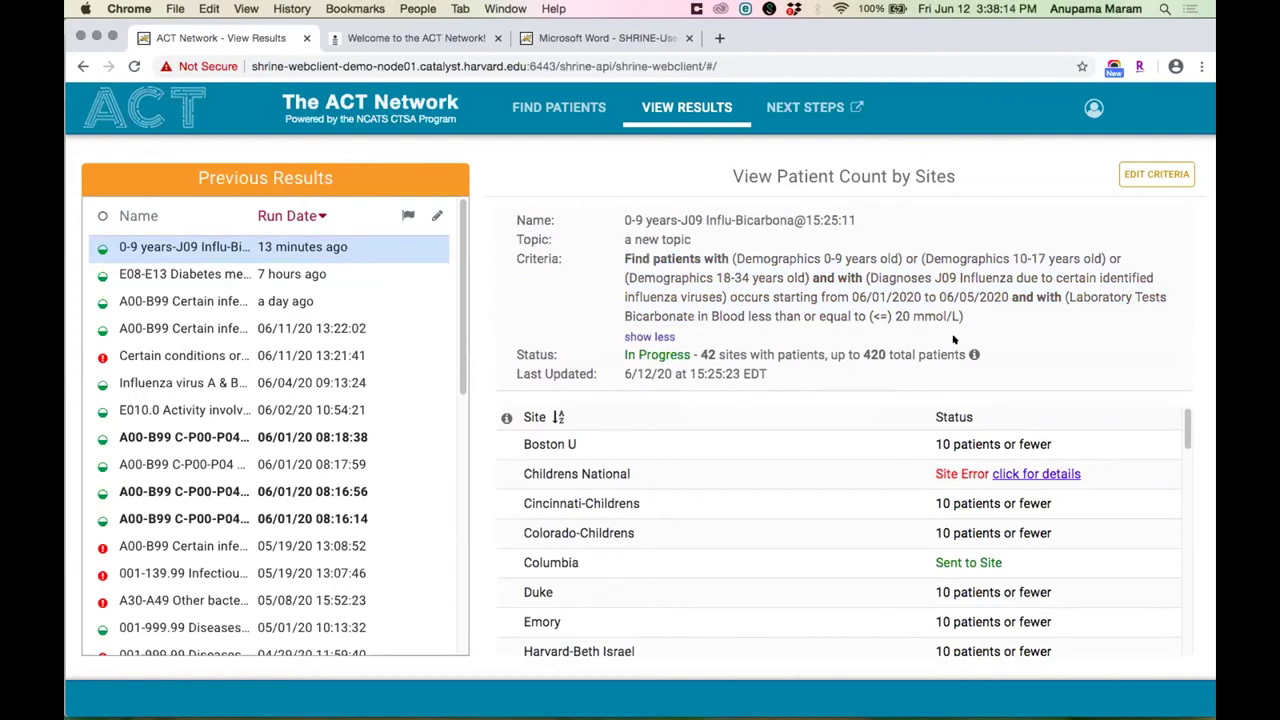
{"action": "left_click_drag", "start_coordinate": [517, 445], "coordinate": [1067, 597]}
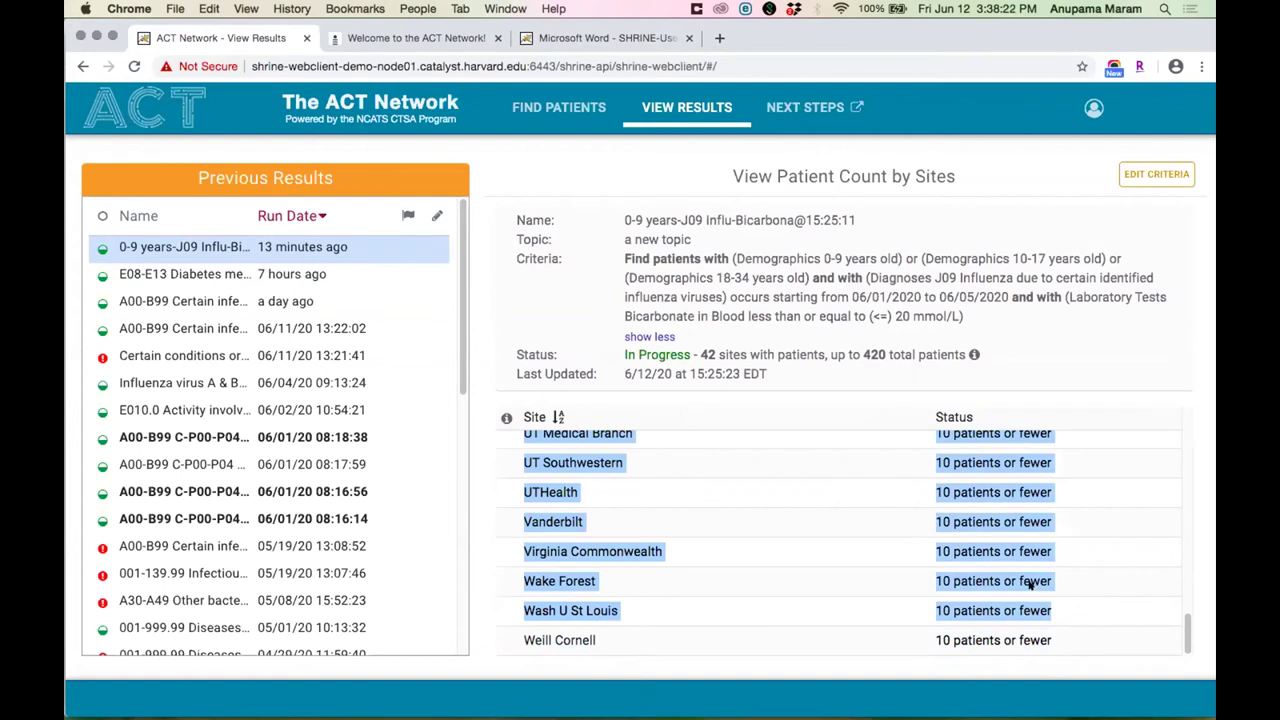
{"action": "right_click", "coordinate": [603, 688]}
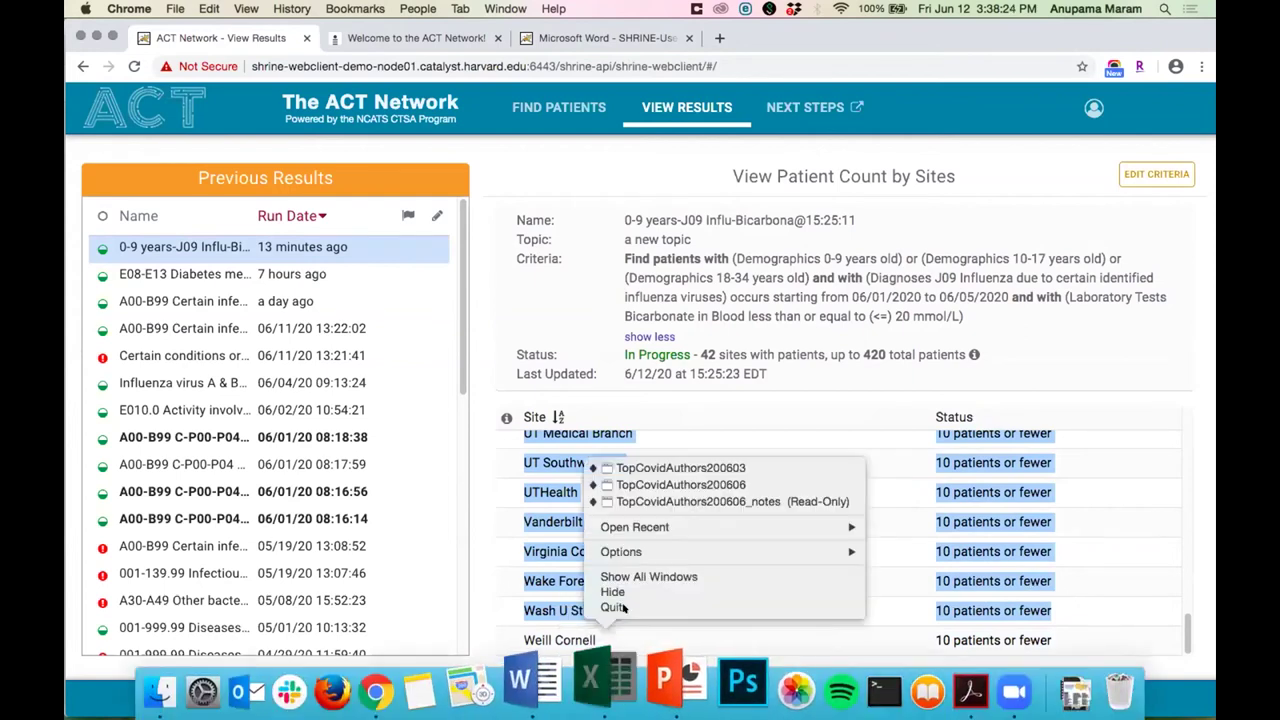
{"action": "left_click", "coordinate": [1120, 395]}
{"action": "left_click", "coordinate": [1121, 395]}
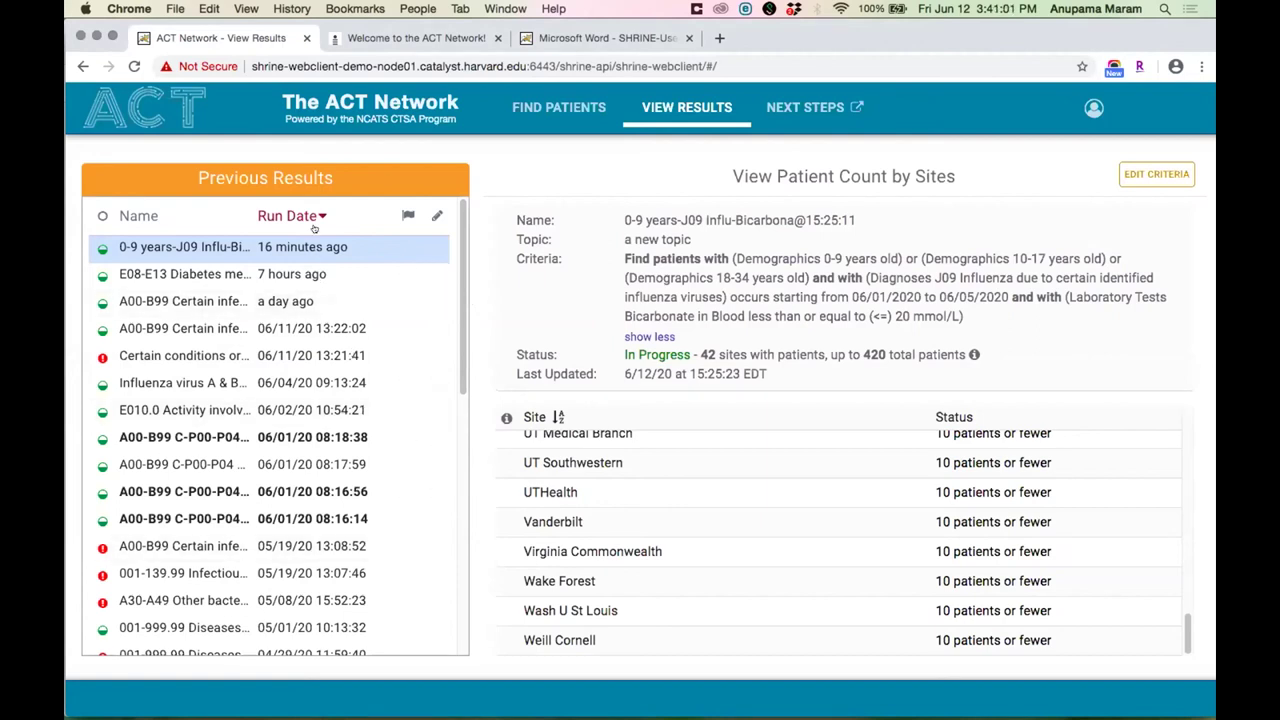
Scroll the site table back up and show the total-patients information box.
{"action": "scroll", "coordinate": [743, 466], "scroll_direction": "up", "scroll_amount": 10}
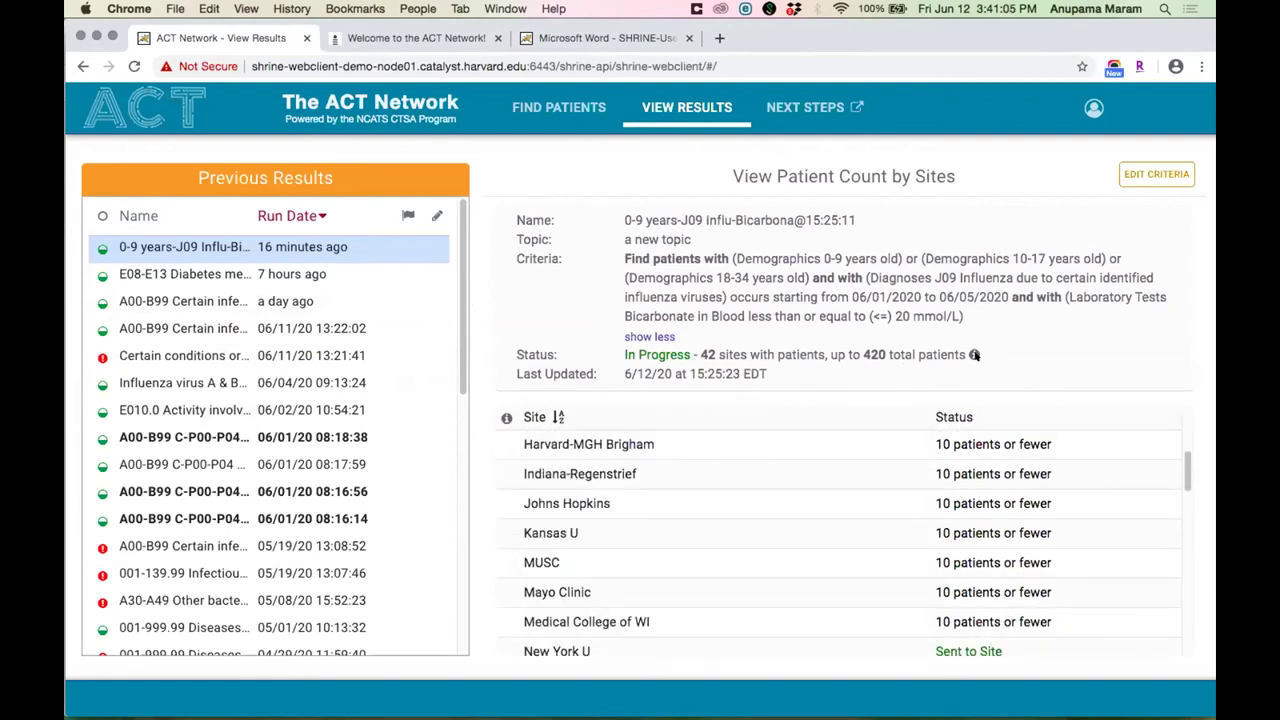
{"action": "mouse_move", "coordinate": [974, 355]}
Count patients for ICD-9 001-999.99 Diseases And Injuries, filed under a new topic with an autogenerated name.
{"action": "left_click", "coordinate": [531, 104]}
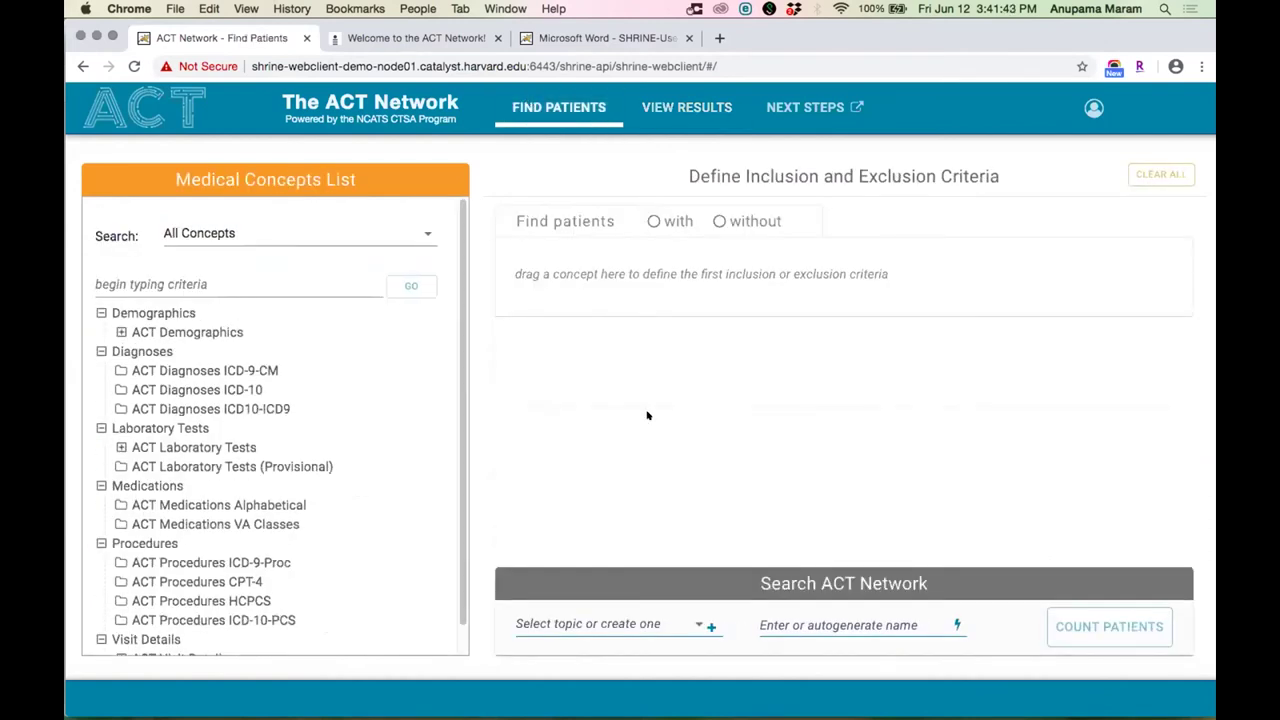
{"action": "left_click", "coordinate": [235, 371]}
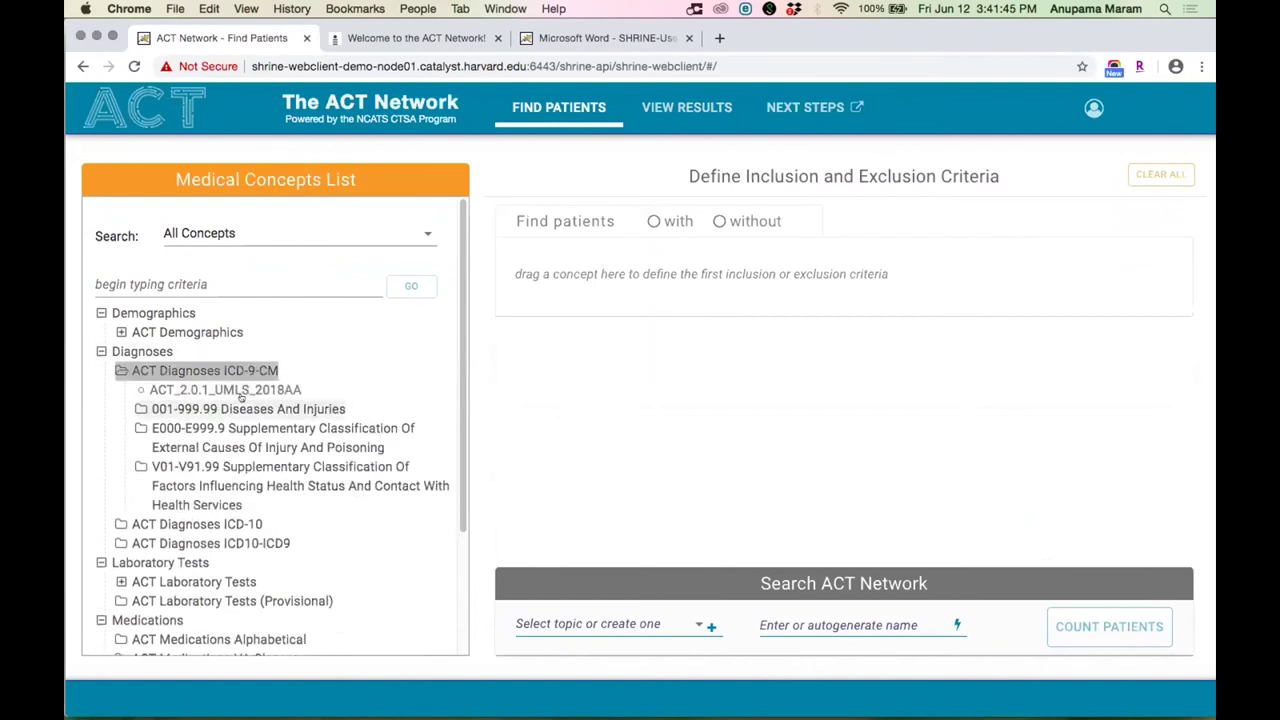
{"action": "left_click_drag", "start_coordinate": [241, 407], "coordinate": [610, 290]}
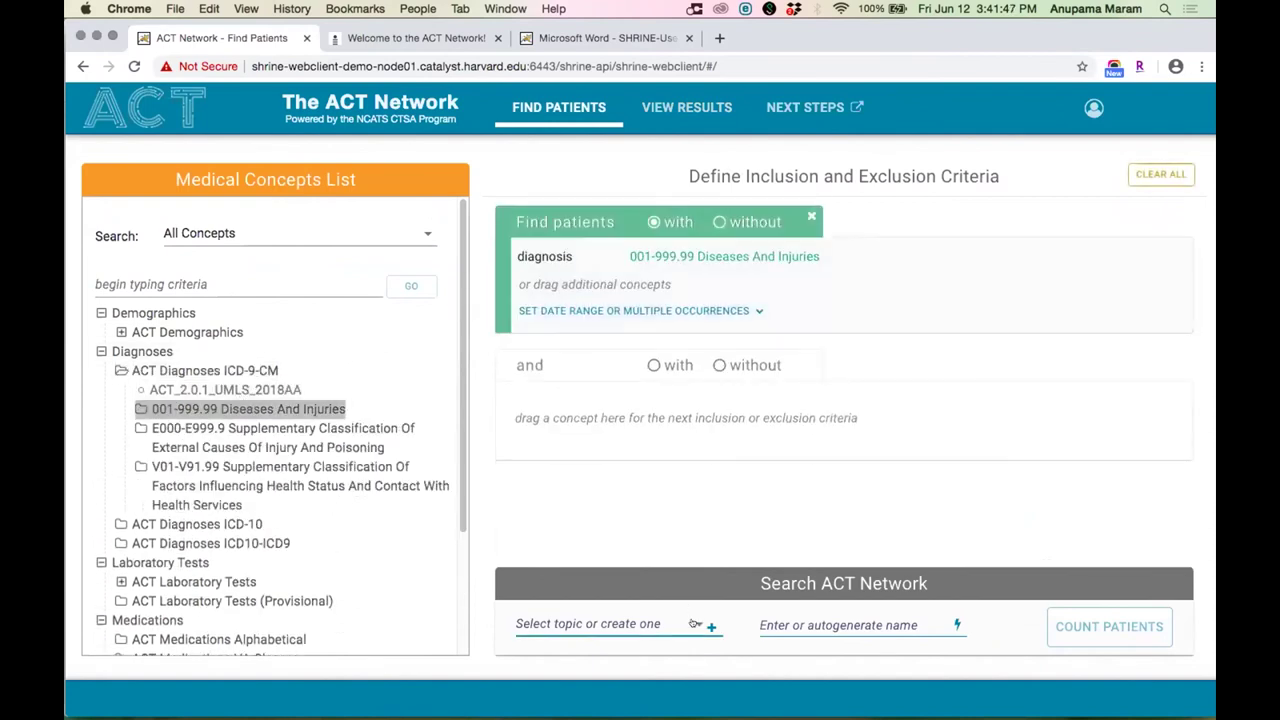
{"action": "left_click", "coordinate": [695, 623]}
{"action": "left_click", "coordinate": [652, 544]}
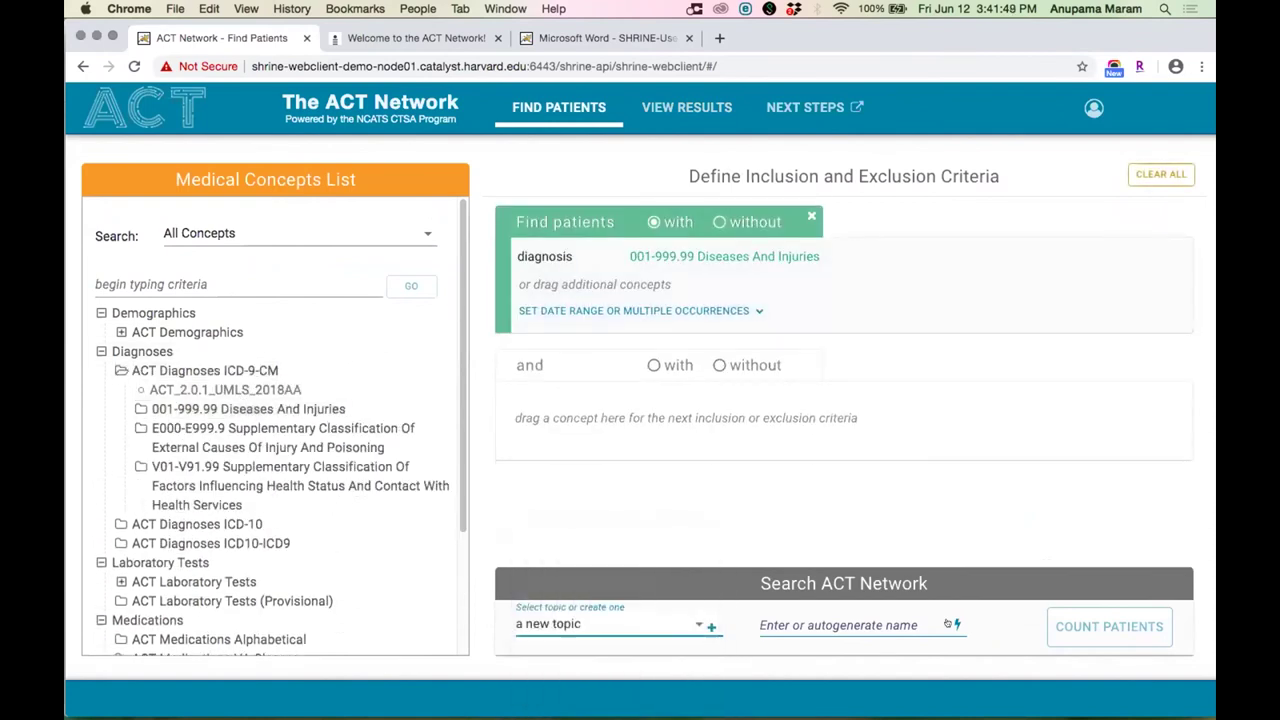
{"action": "left_click", "coordinate": [953, 624]}
{"action": "left_click", "coordinate": [1055, 626]}
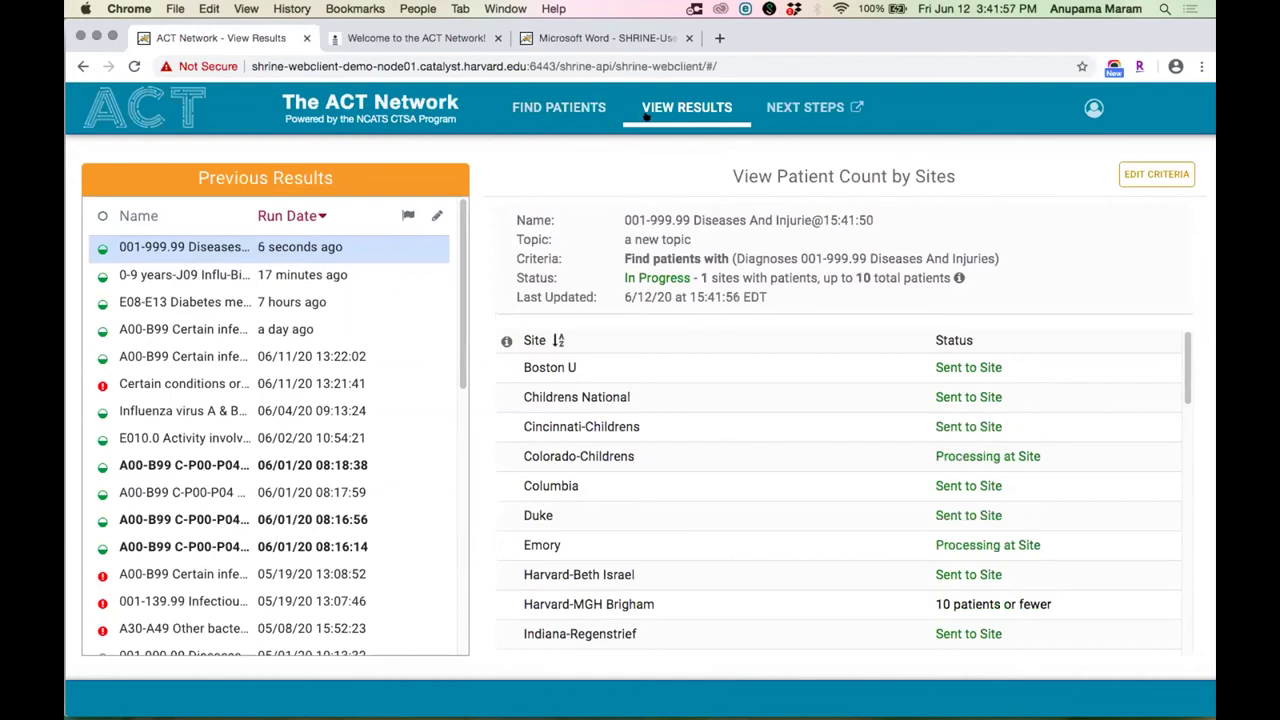
Count patients for the whole ACT Diagnoses ICD-9-CM folder under a new topic with an autogenerated name.
{"action": "left_click", "coordinate": [576, 110]}
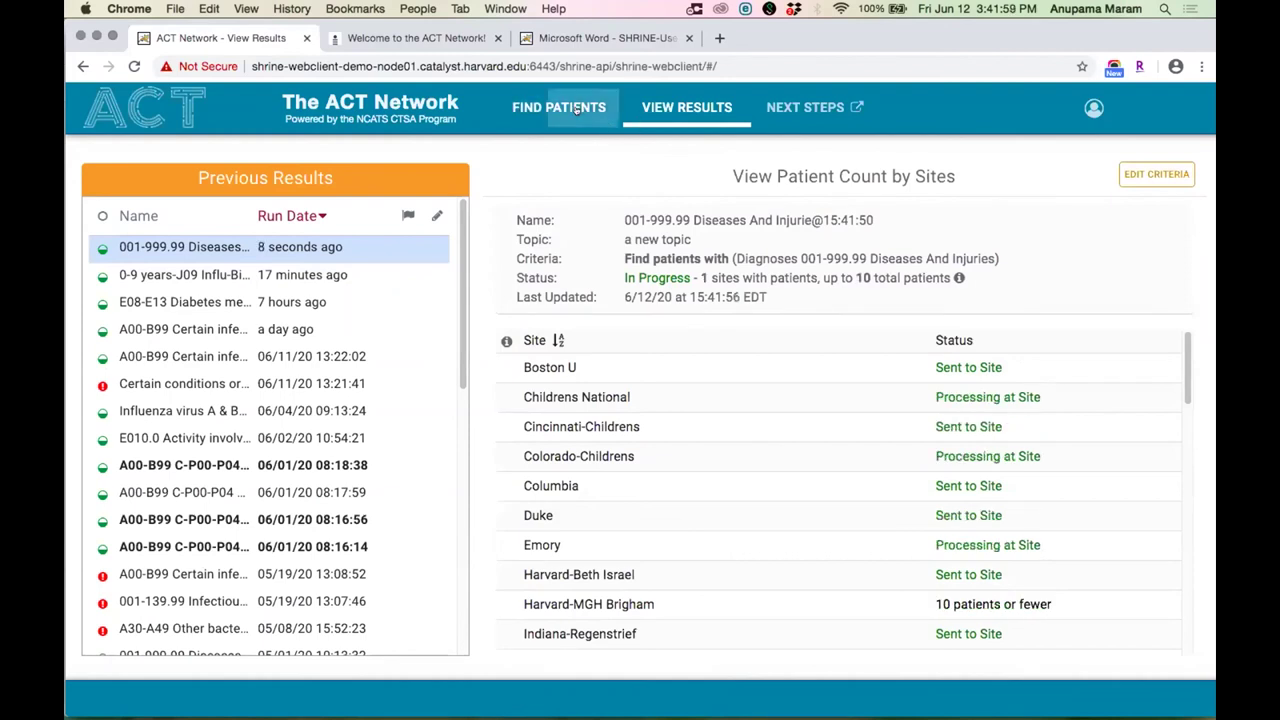
{"action": "left_click_drag", "start_coordinate": [243, 378], "coordinate": [570, 290]}
{"action": "left_click", "coordinate": [685, 628]}
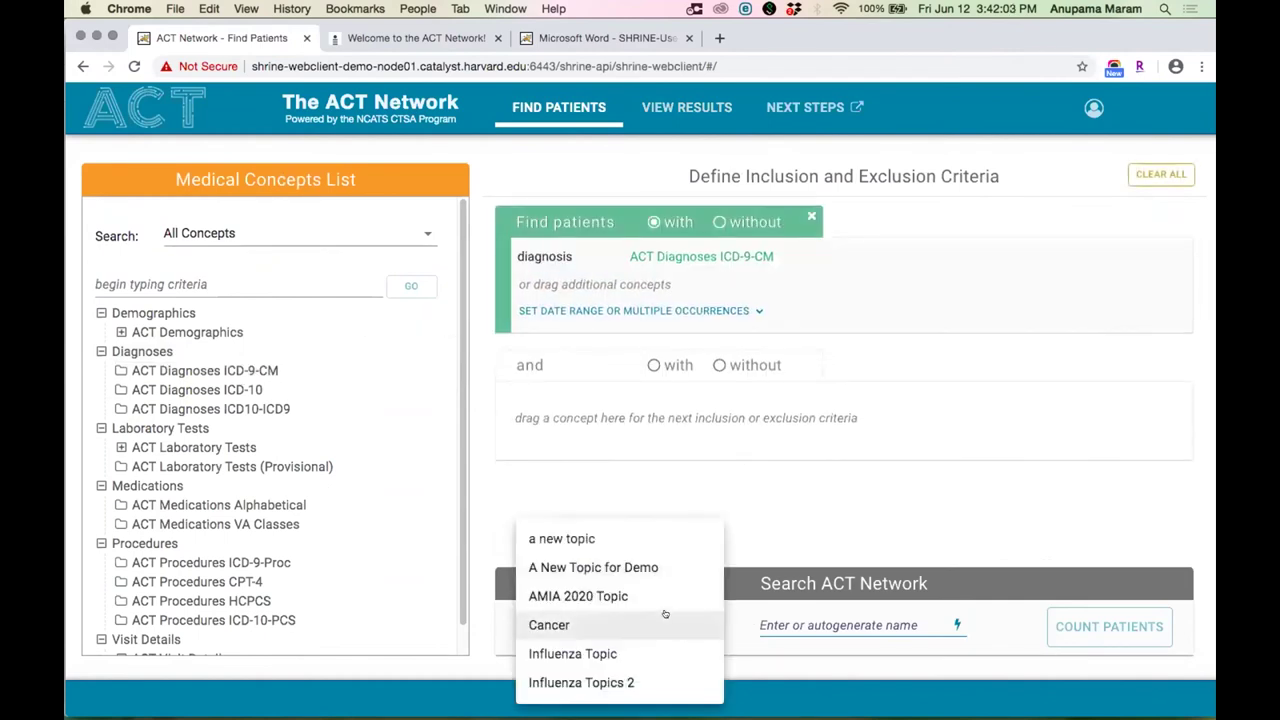
{"action": "left_click", "coordinate": [640, 542]}
{"action": "left_click", "coordinate": [948, 625]}
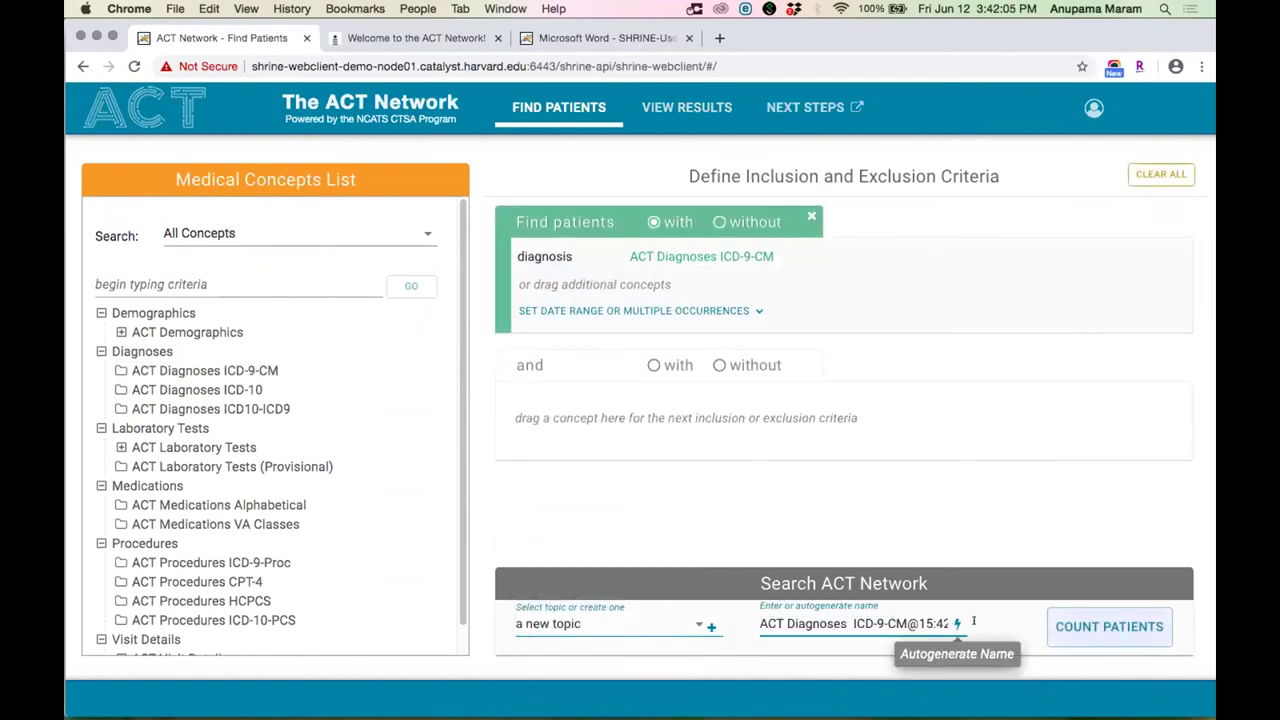
{"action": "left_click", "coordinate": [1110, 626]}
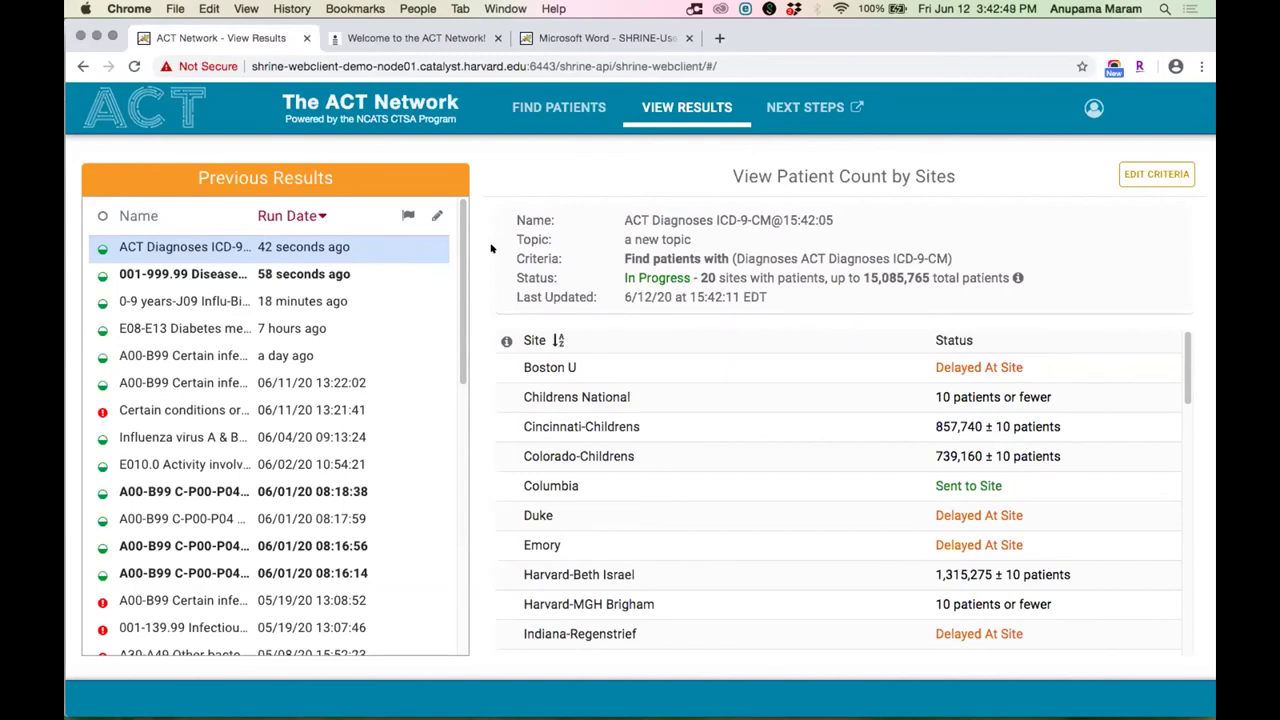
Sort the ICD-9-CM site results by status, scroll through them, then sort alphabetically by site.
{"action": "left_click", "coordinate": [946, 341]}
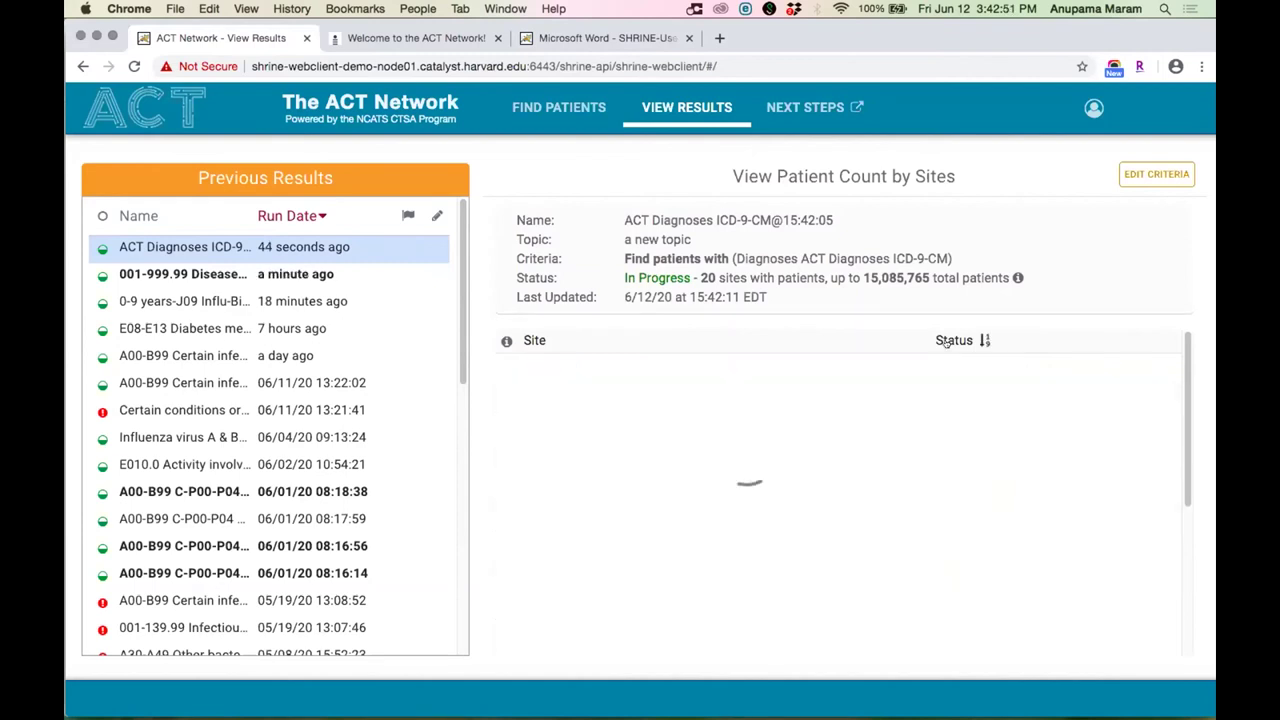
{"action": "scroll", "coordinate": [840, 500], "scroll_direction": "down", "scroll_amount": 5}
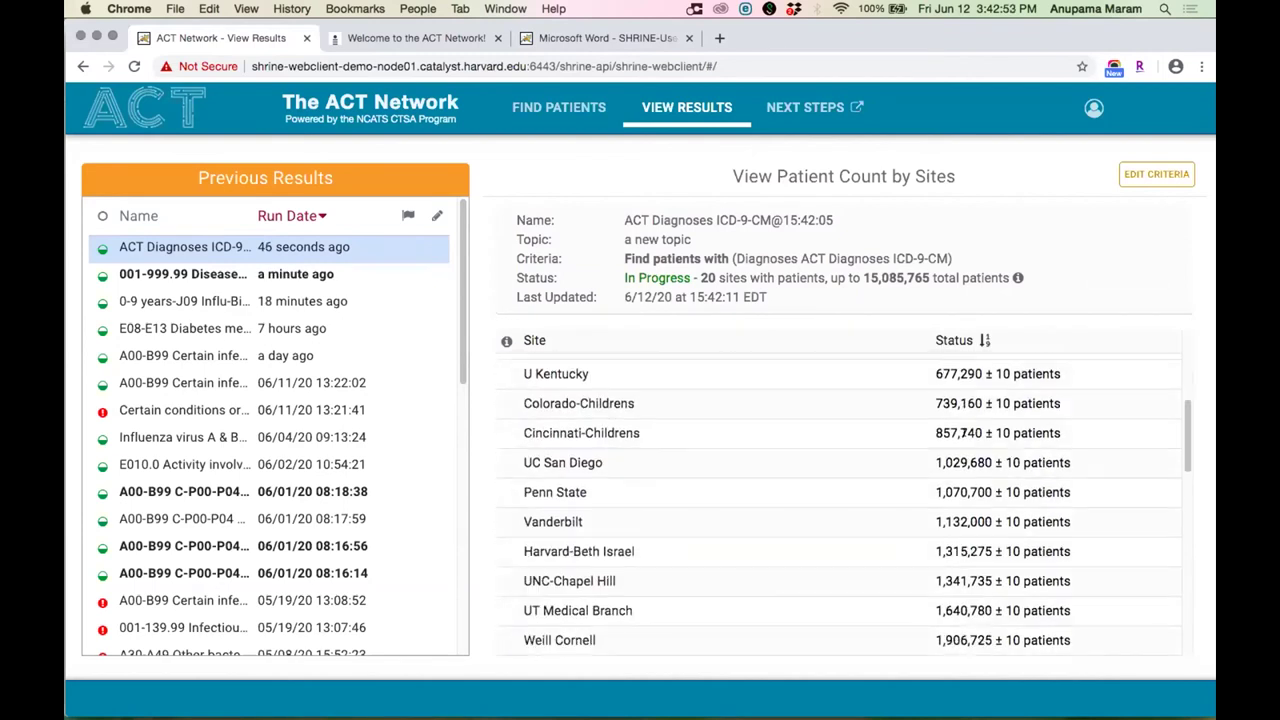
{"action": "scroll", "coordinate": [963, 438], "scroll_direction": "down", "scroll_amount": 10}
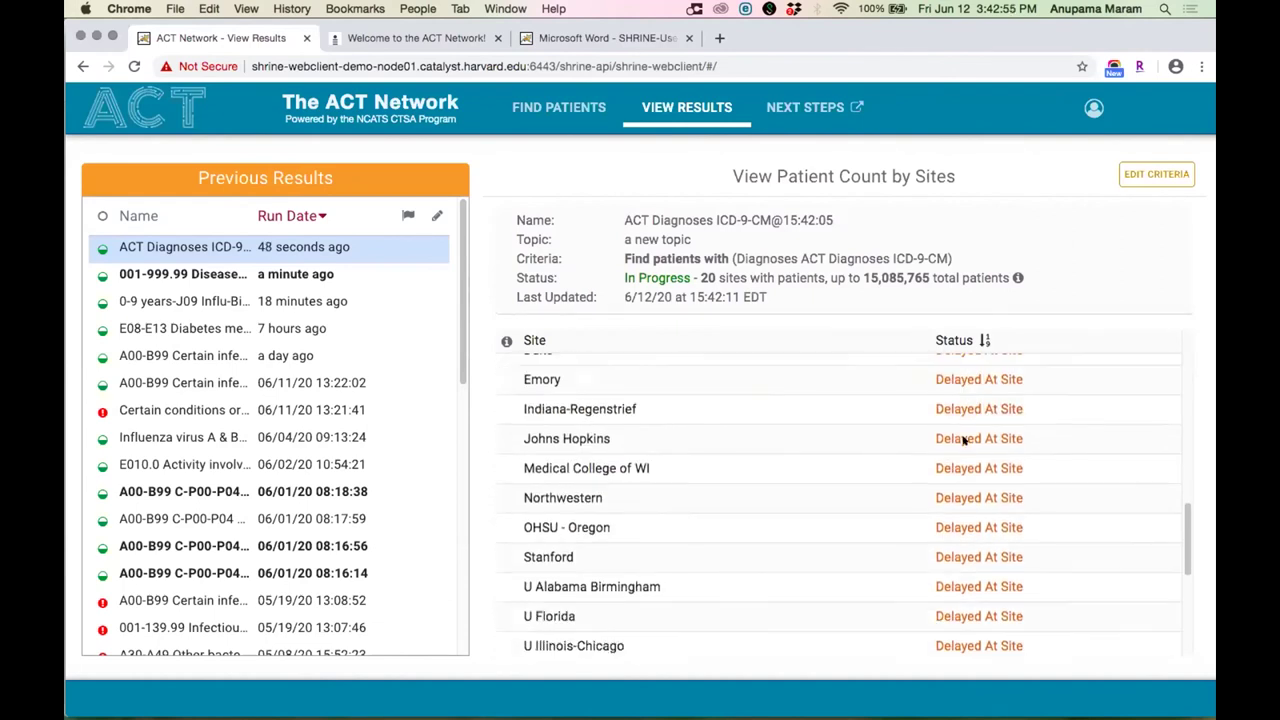
{"action": "scroll", "coordinate": [963, 438], "scroll_direction": "down", "scroll_amount": 8}
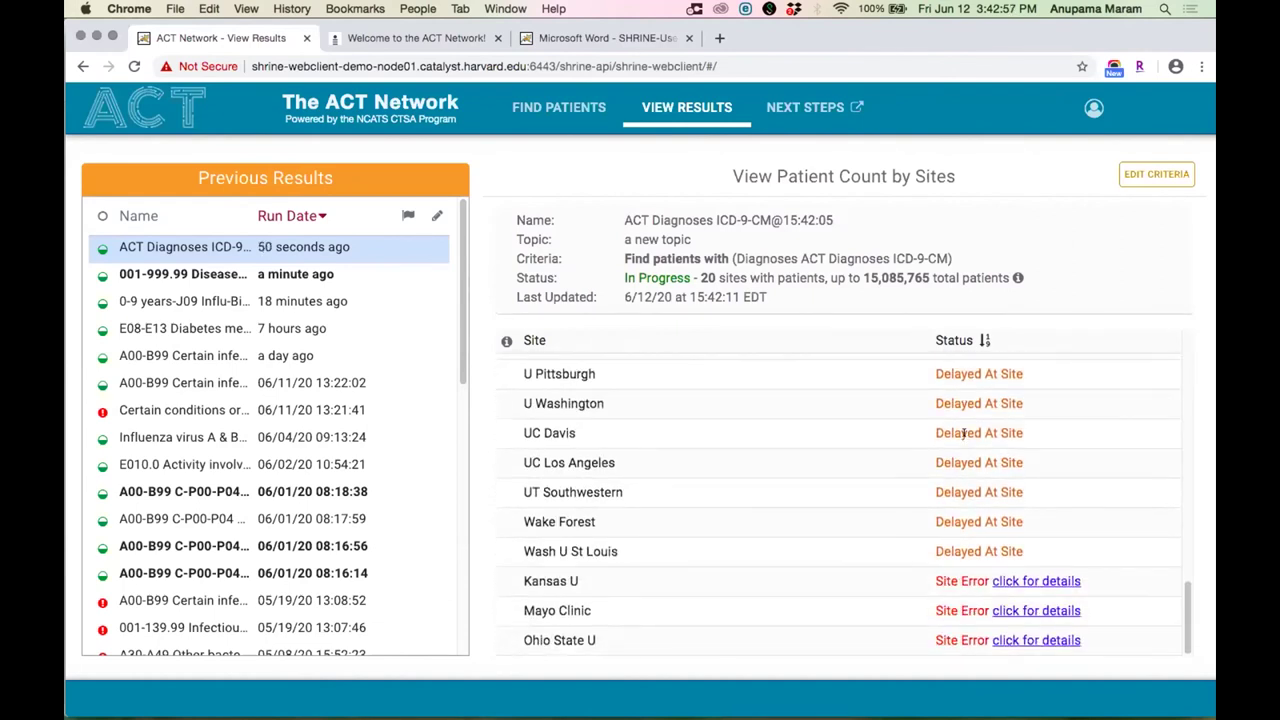
{"action": "scroll", "coordinate": [963, 433], "scroll_direction": "up", "scroll_amount": 10}
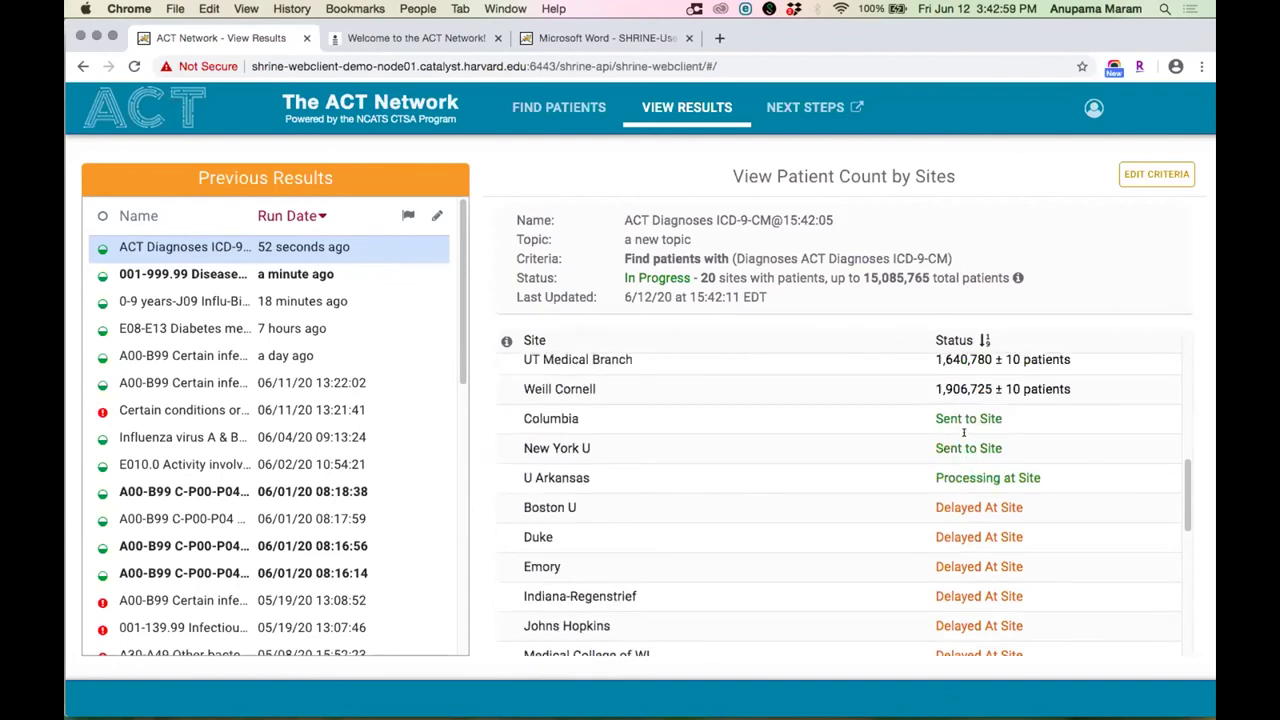
{"action": "scroll", "coordinate": [963, 433], "scroll_direction": "up", "scroll_amount": 5}
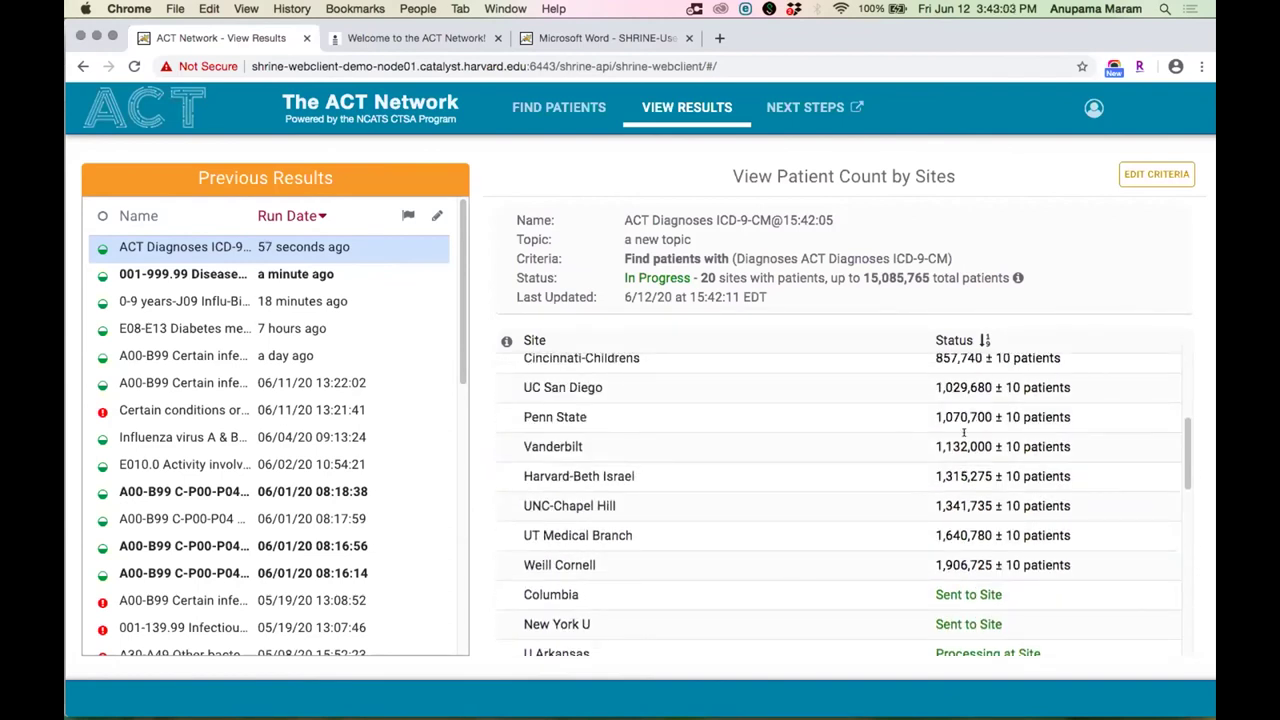
{"action": "scroll", "coordinate": [747, 456], "scroll_direction": "up", "scroll_amount": 8}
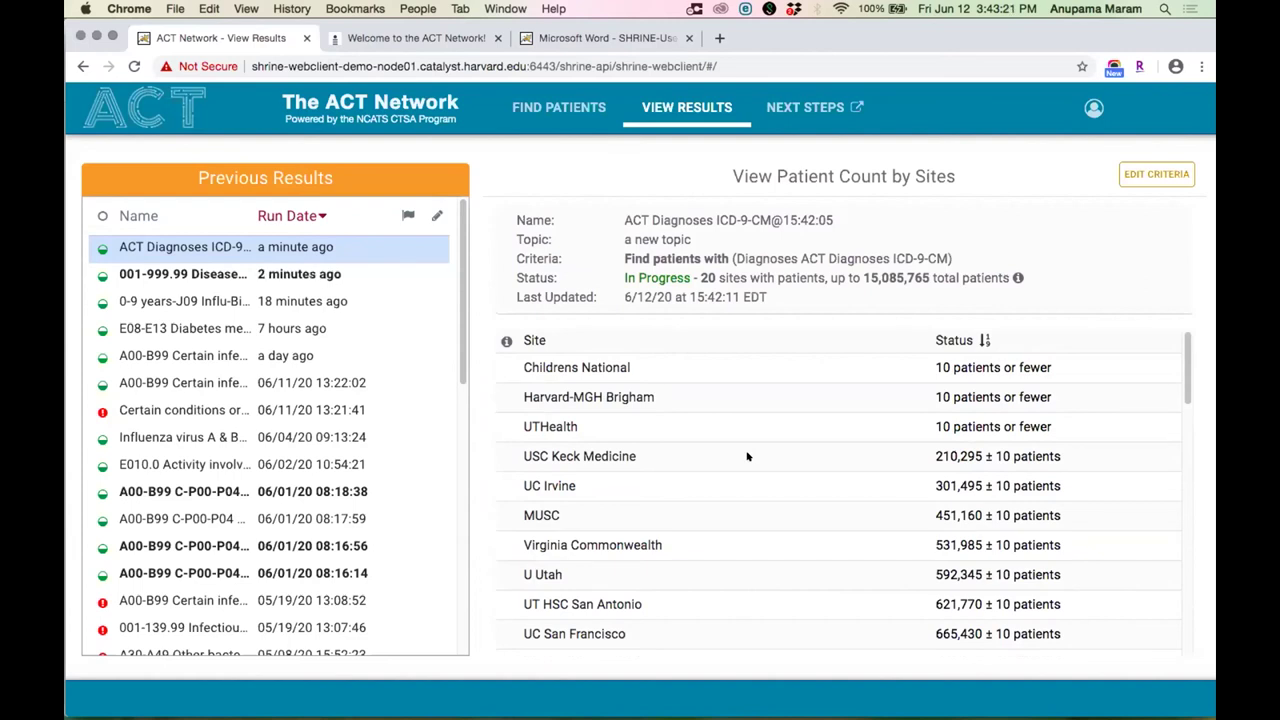
{"action": "left_click", "coordinate": [540, 342]}
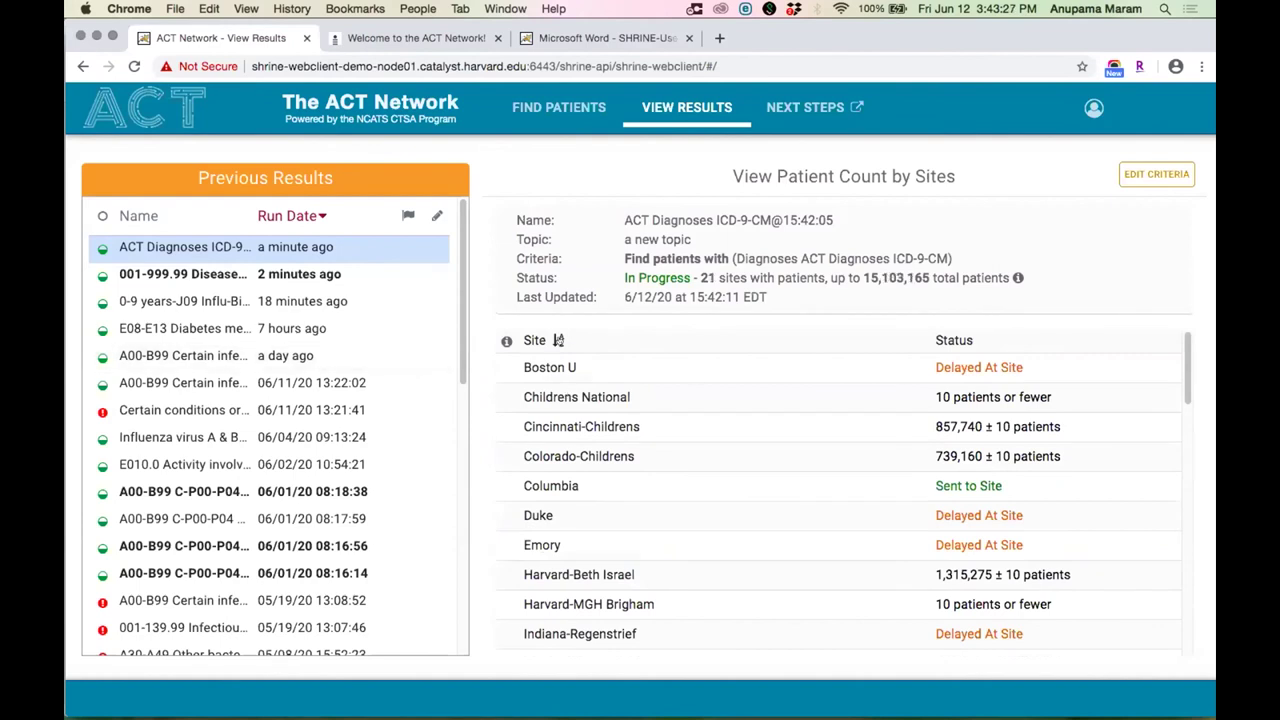
Reverse the site order, sort by patient count highest first, and begin selecting site rows.
{"action": "left_click", "coordinate": [558, 341]}
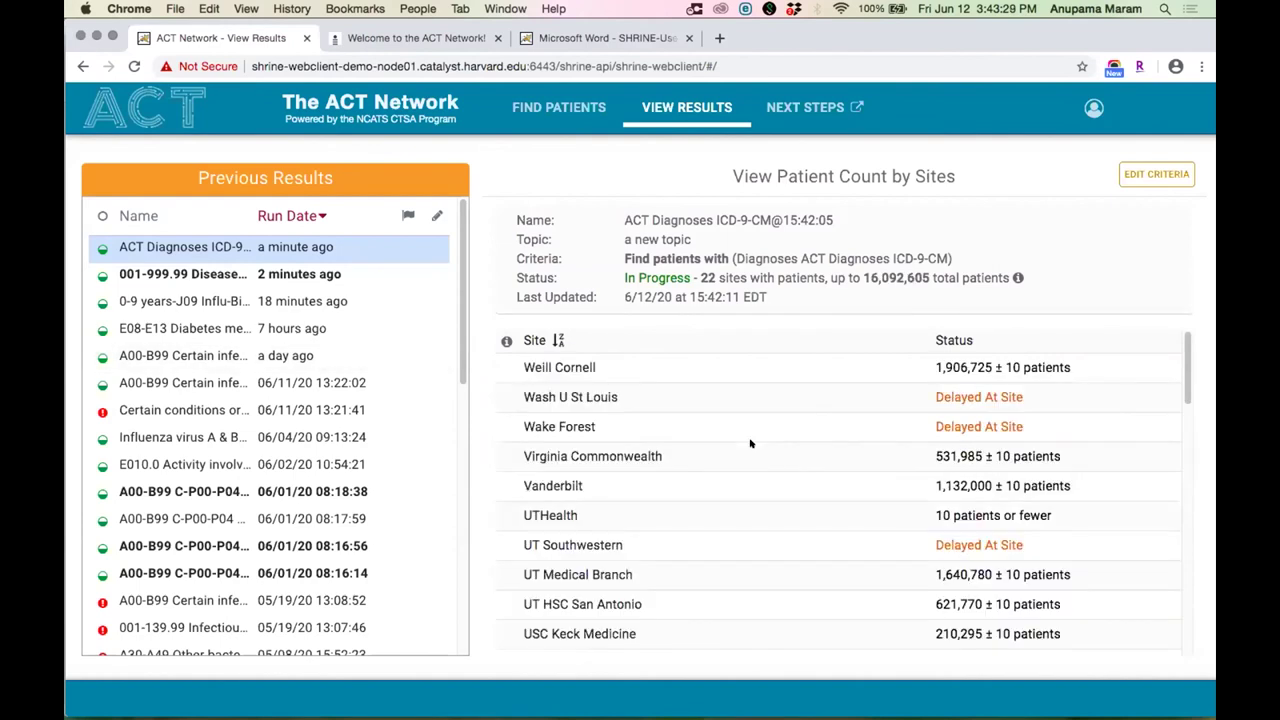
{"action": "left_click", "coordinate": [968, 342]}
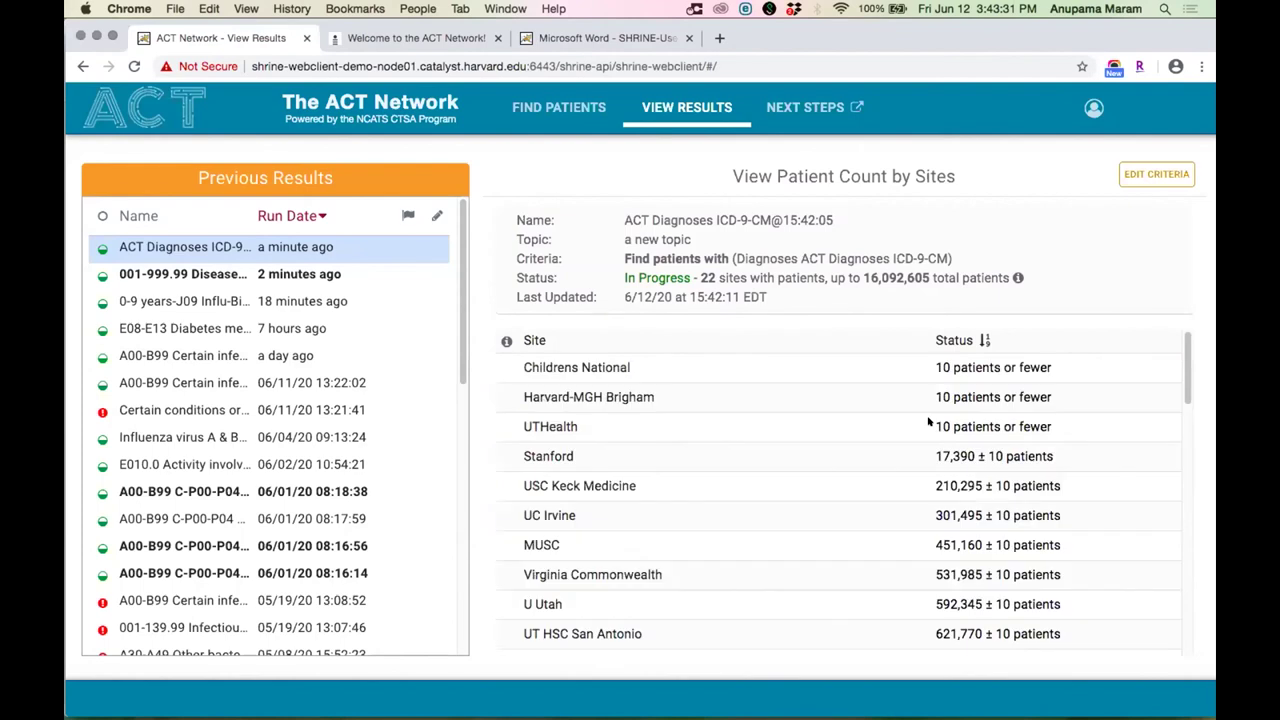
{"action": "left_click", "coordinate": [958, 341]}
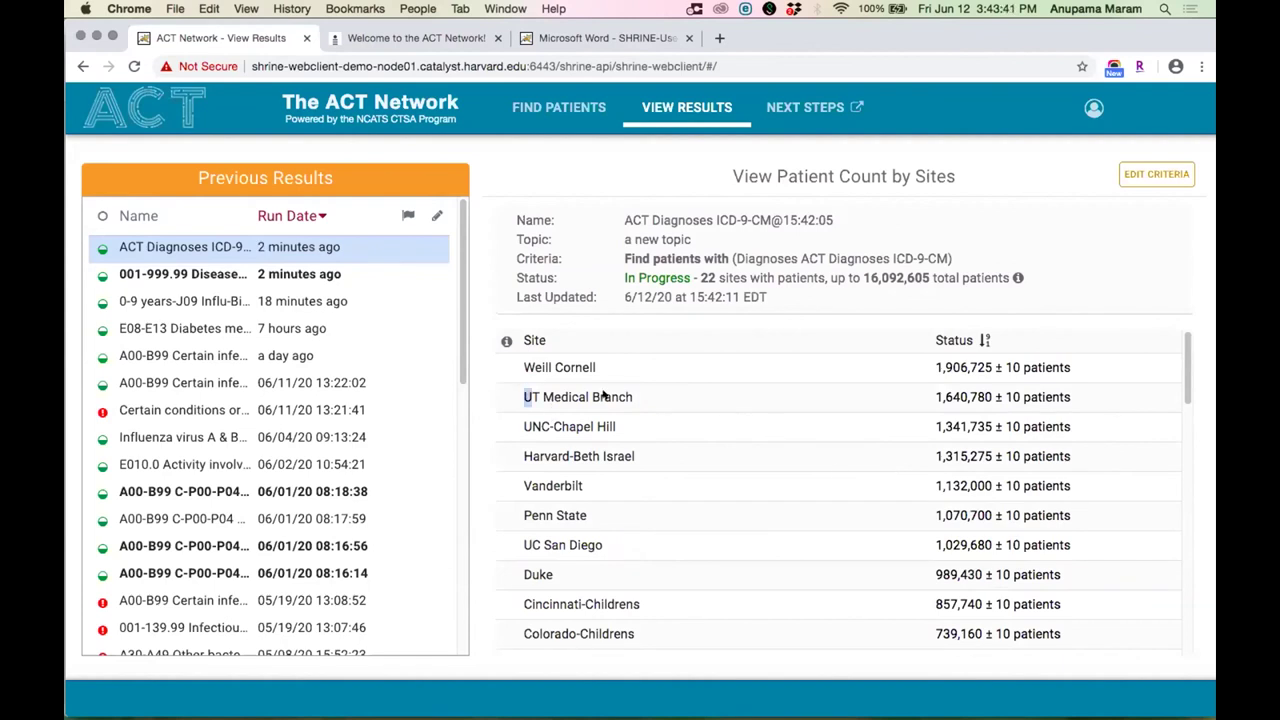
{"action": "left_click_drag", "start_coordinate": [526, 398], "coordinate": [1072, 456]}
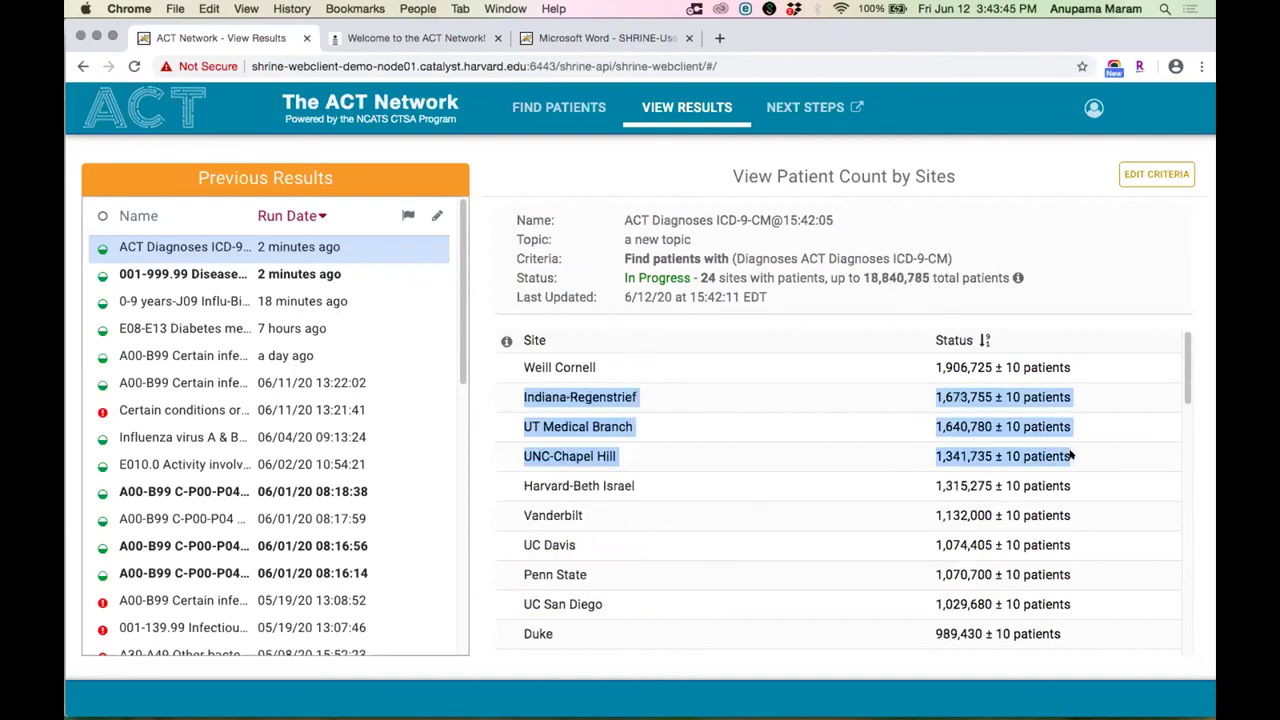
Select the seven rows from Indiana-Regenstrief to Penn State, then bring Excel's empty Workbook1 forward.
{"action": "left_click_drag", "start_coordinate": [1072, 456], "coordinate": [1074, 466]}
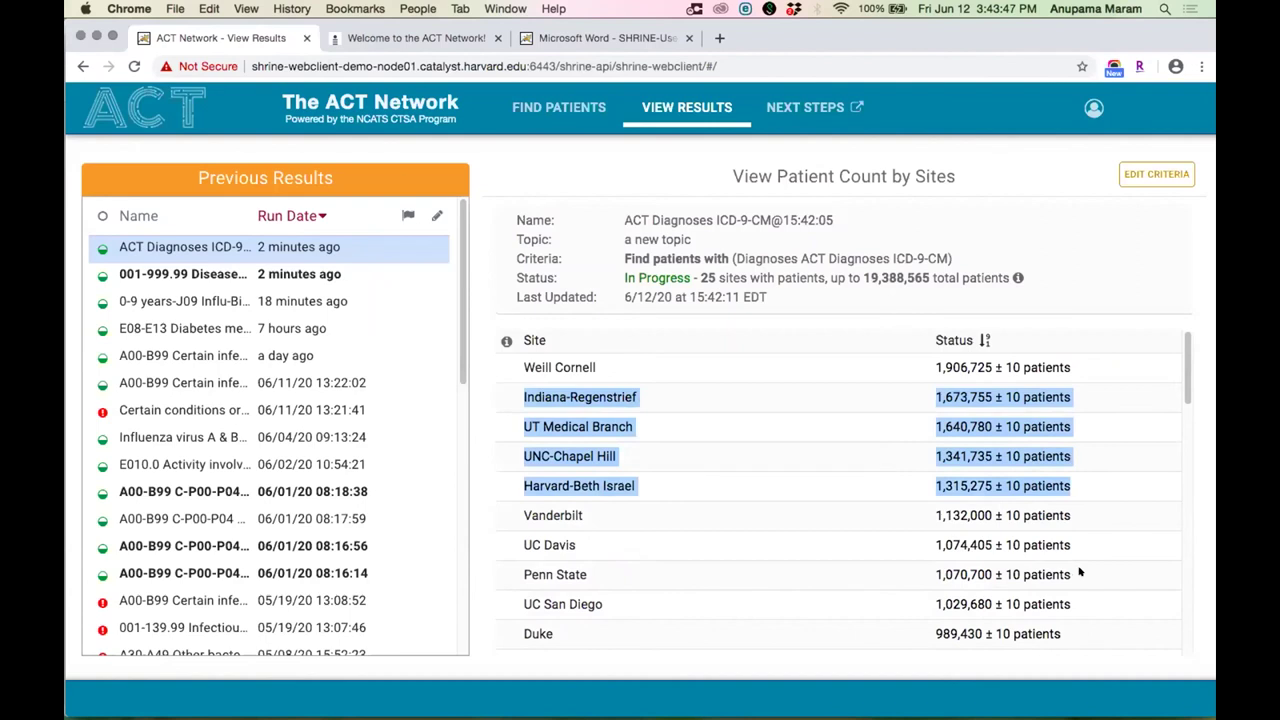
{"action": "left_click", "coordinate": [835, 516]}
{"action": "left_click_drag", "start_coordinate": [835, 590], "coordinate": [518, 392]}
{"action": "key", "text": "super+c"}
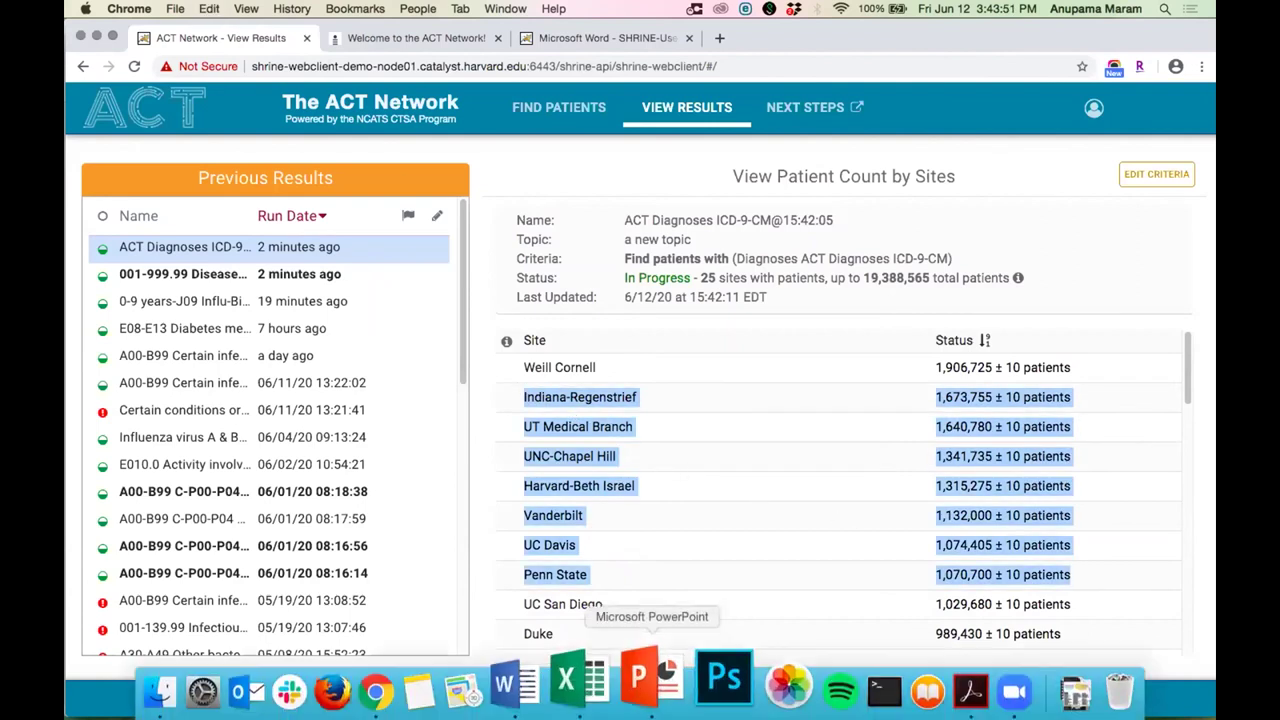
{"action": "right_click", "coordinate": [610, 698]}
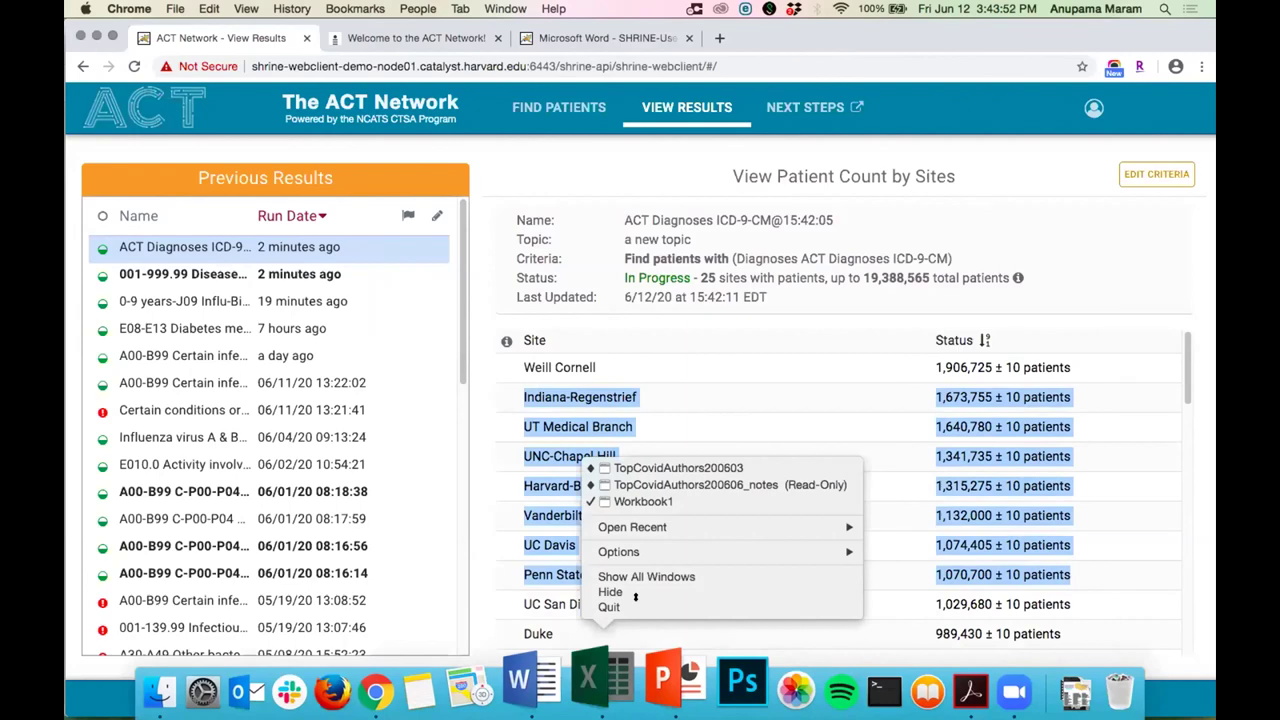
{"action": "left_click", "coordinate": [700, 500]}
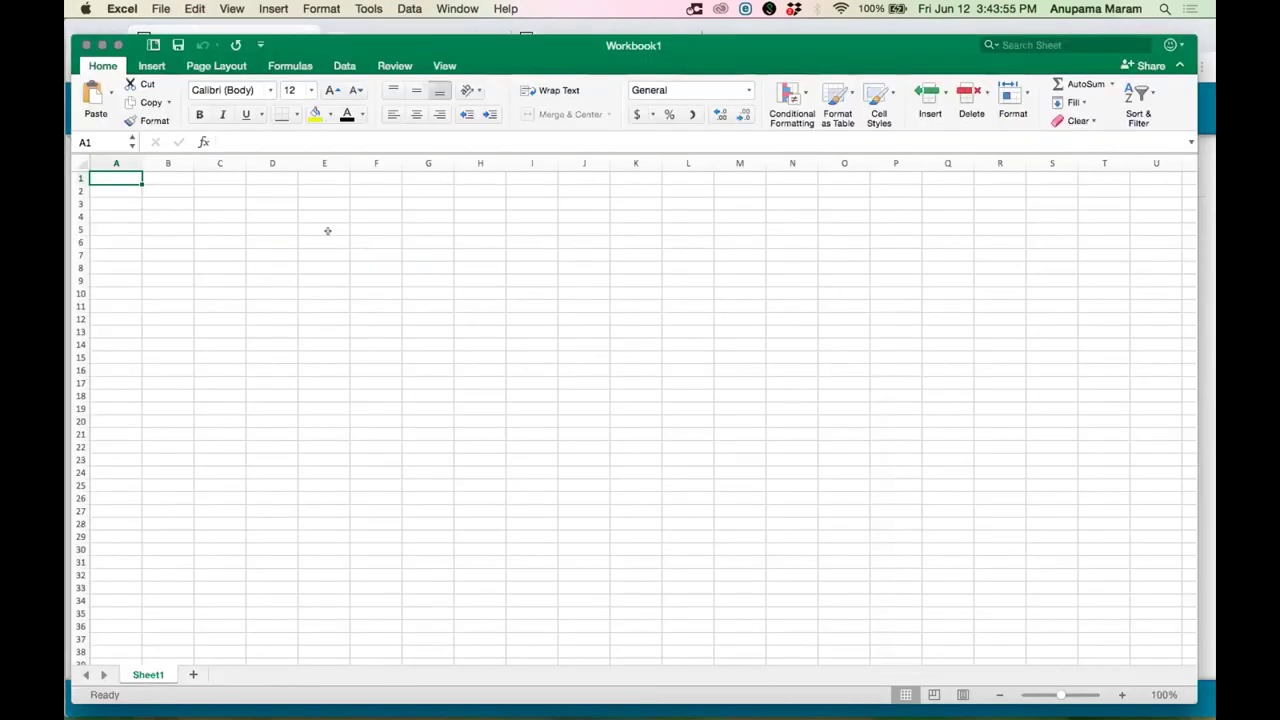
Paste the seven site rows and patient counts into Workbook1 A1, autofit columns A and B, then return to the browser.
{"action": "key", "text": "super+v"}
{"action": "double_click", "coordinate": [142, 163]}
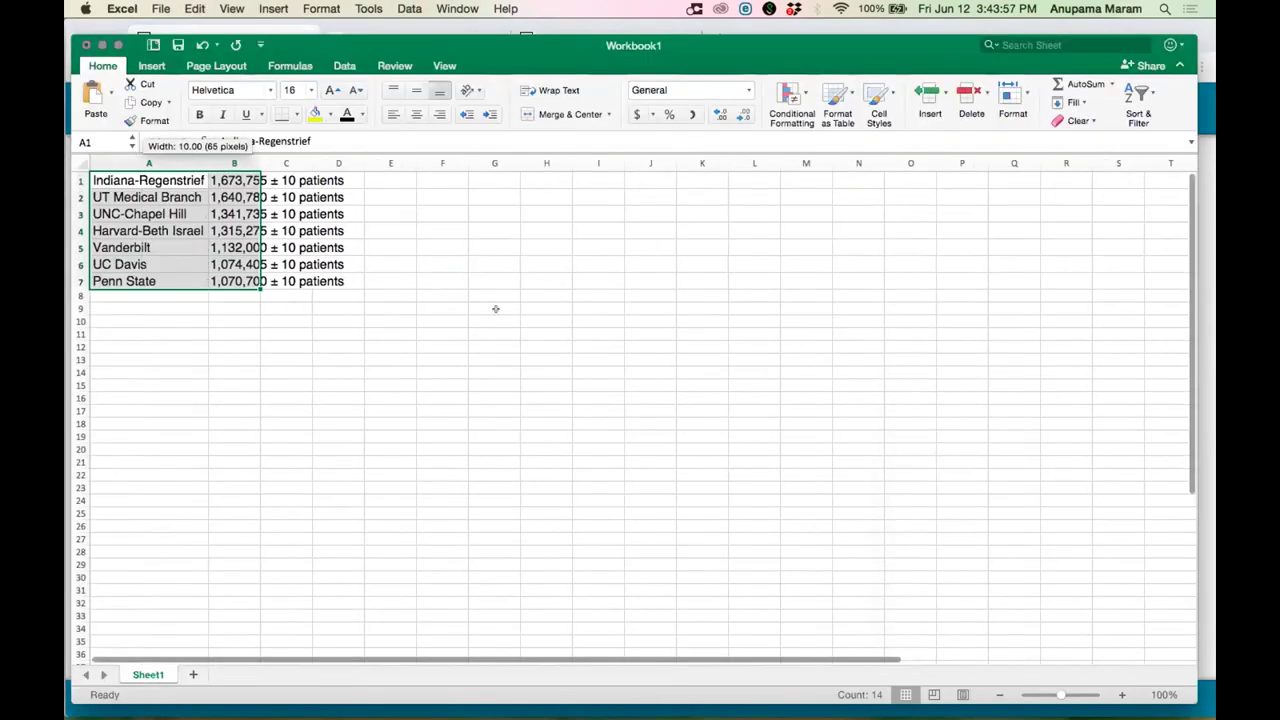
{"action": "left_click", "coordinate": [493, 321]}
{"action": "left_click", "coordinate": [208, 163]}
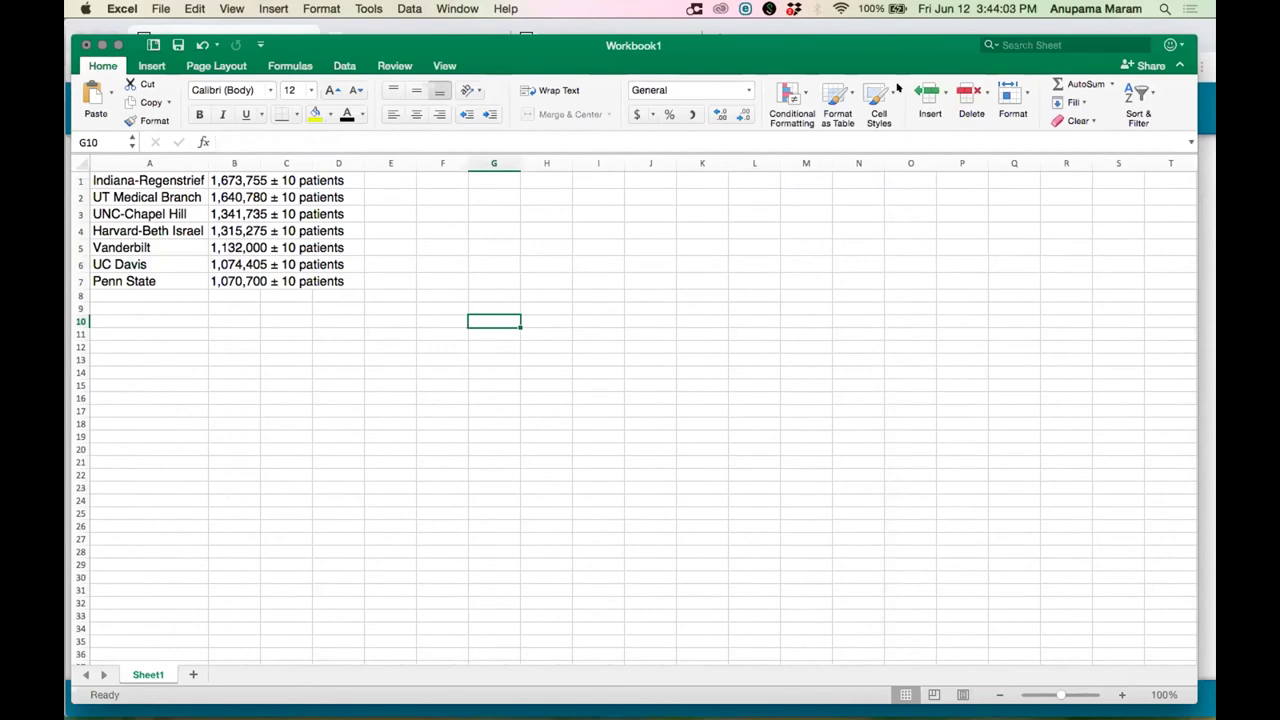
{"action": "left_click_drag", "start_coordinate": [890, 46], "coordinate": [897, 100]}
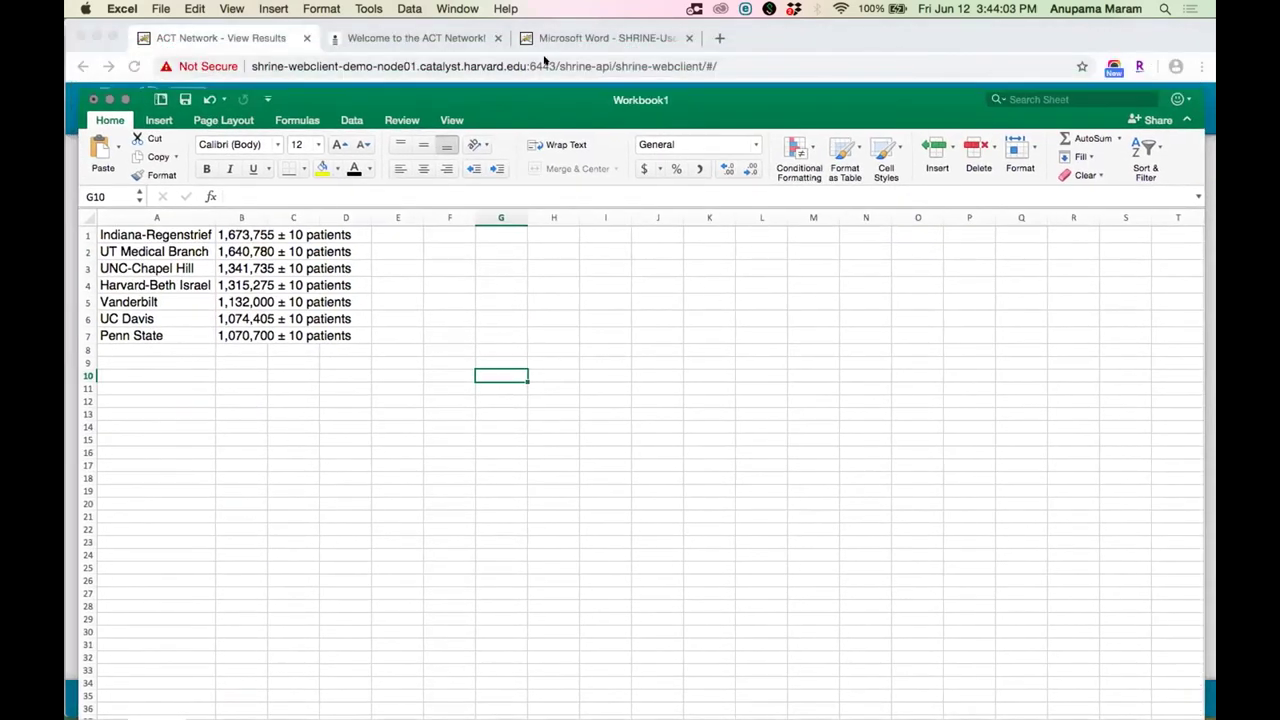
{"action": "left_click", "coordinate": [270, 37]}
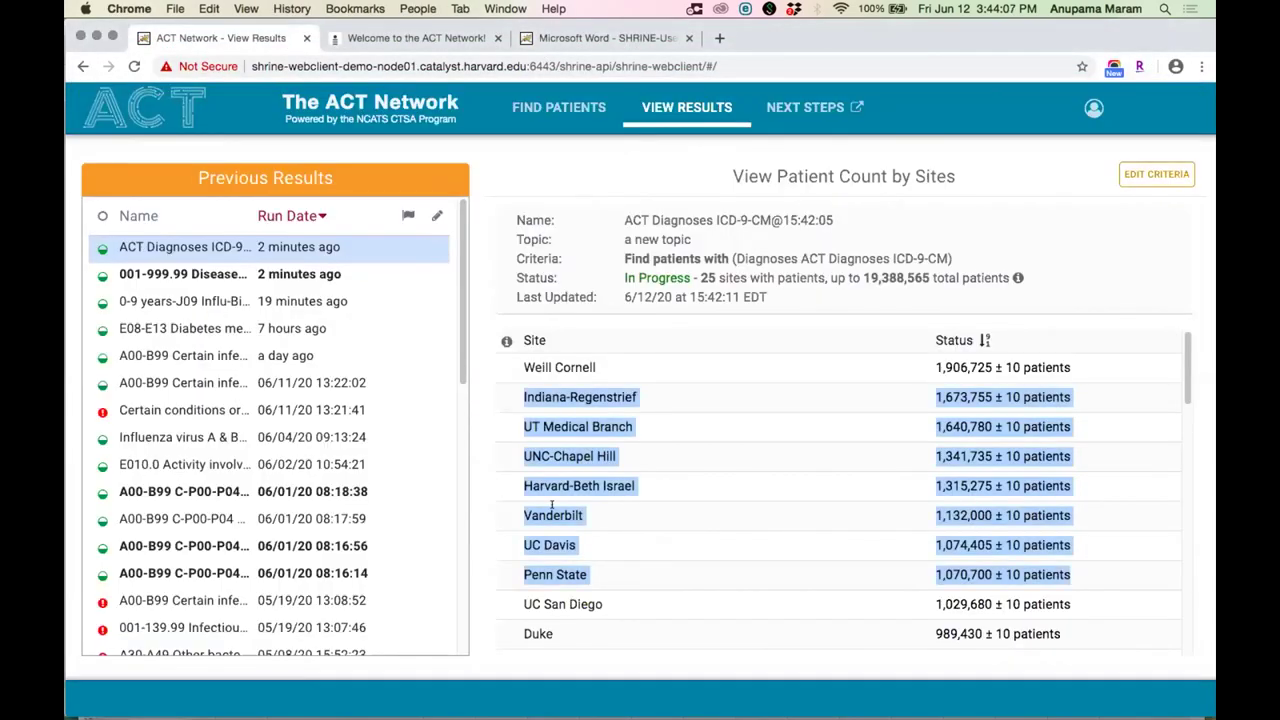
Clear the site-row highlight and switch to the empty Find Patients query builder.
{"action": "left_click", "coordinate": [481, 511]}
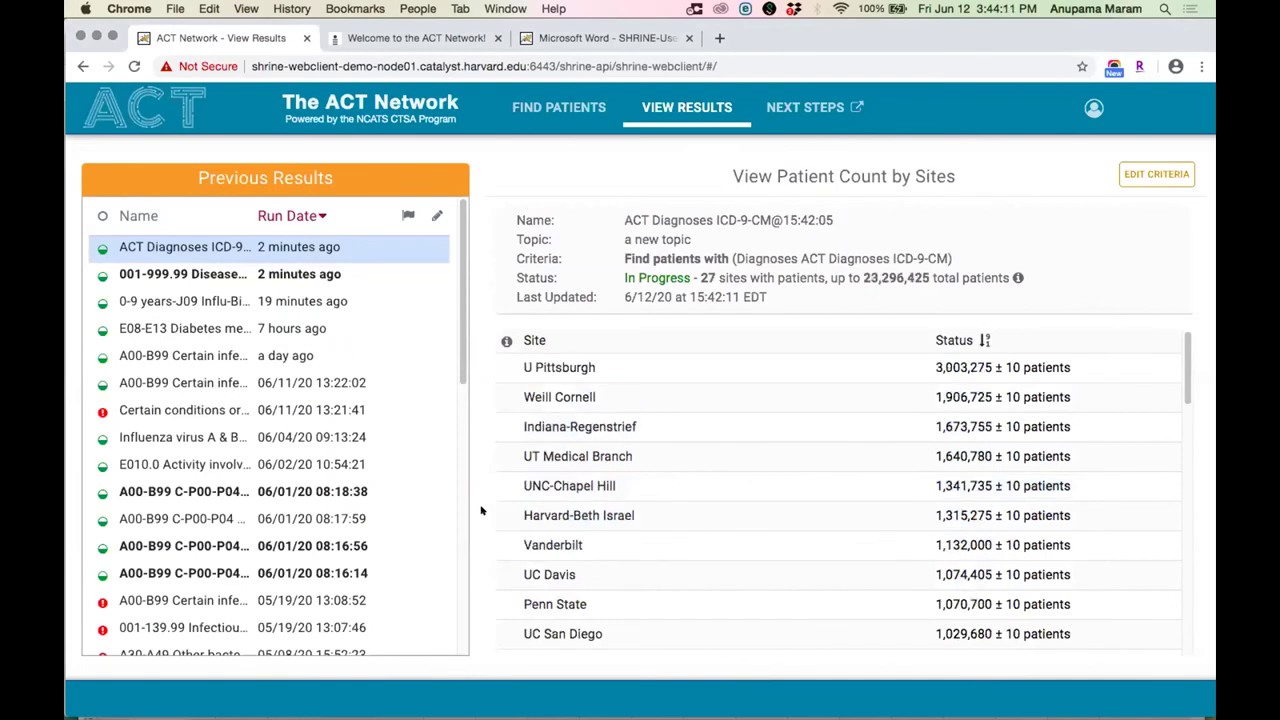
{"action": "mouse_move", "coordinate": [507, 347]}
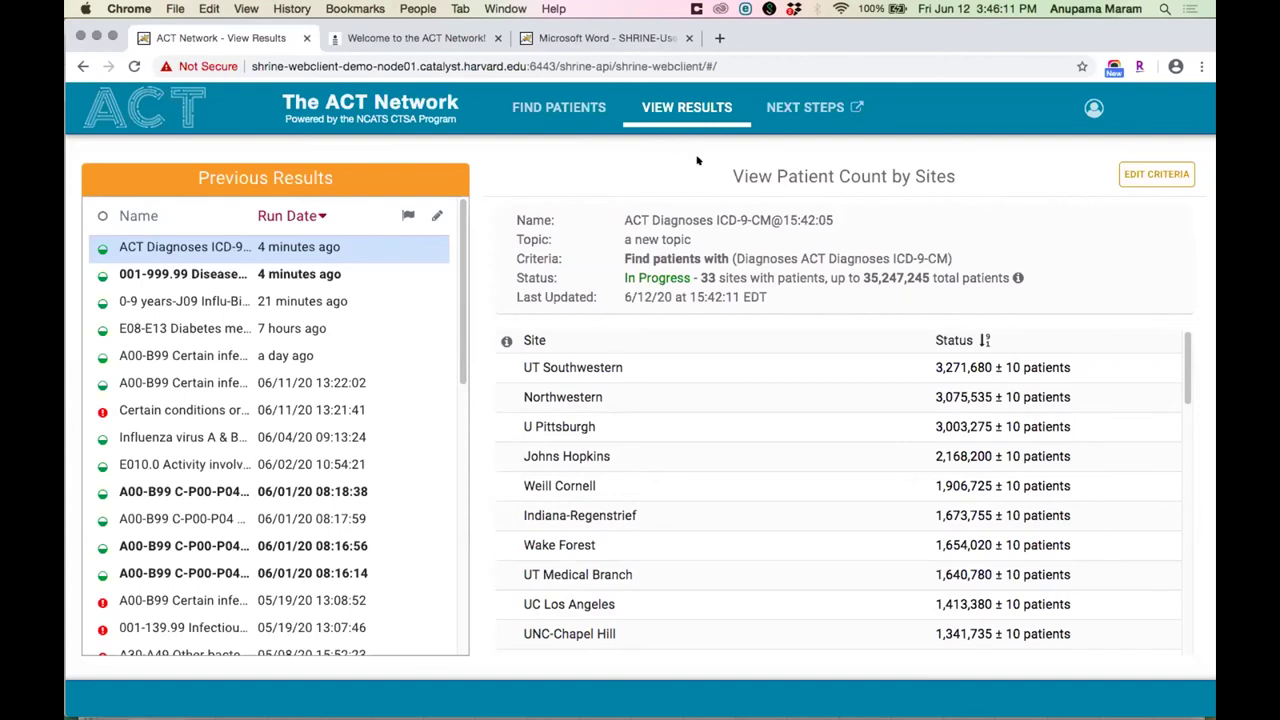
{"action": "left_click", "coordinate": [559, 107]}
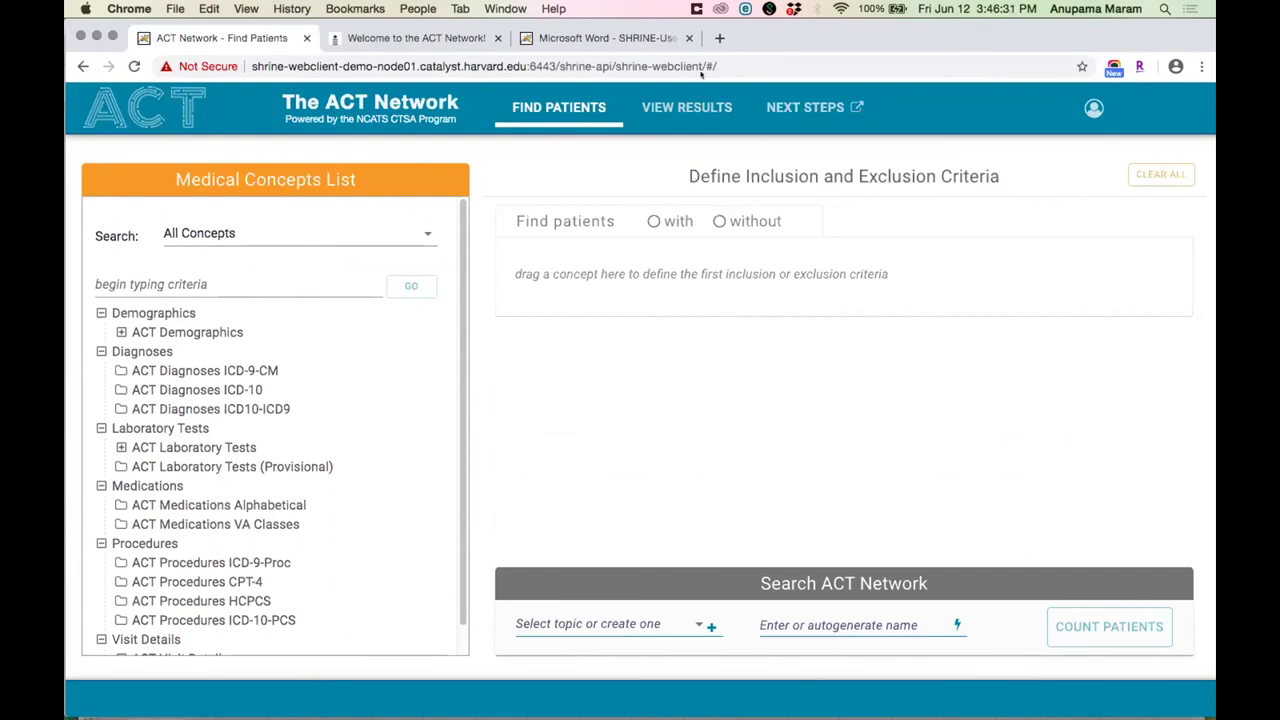
Revisit the site patient counts, then expand ACT Procedures ICD-9-Proc in the Find Patients concept tree.
{"action": "left_click", "coordinate": [688, 110]}
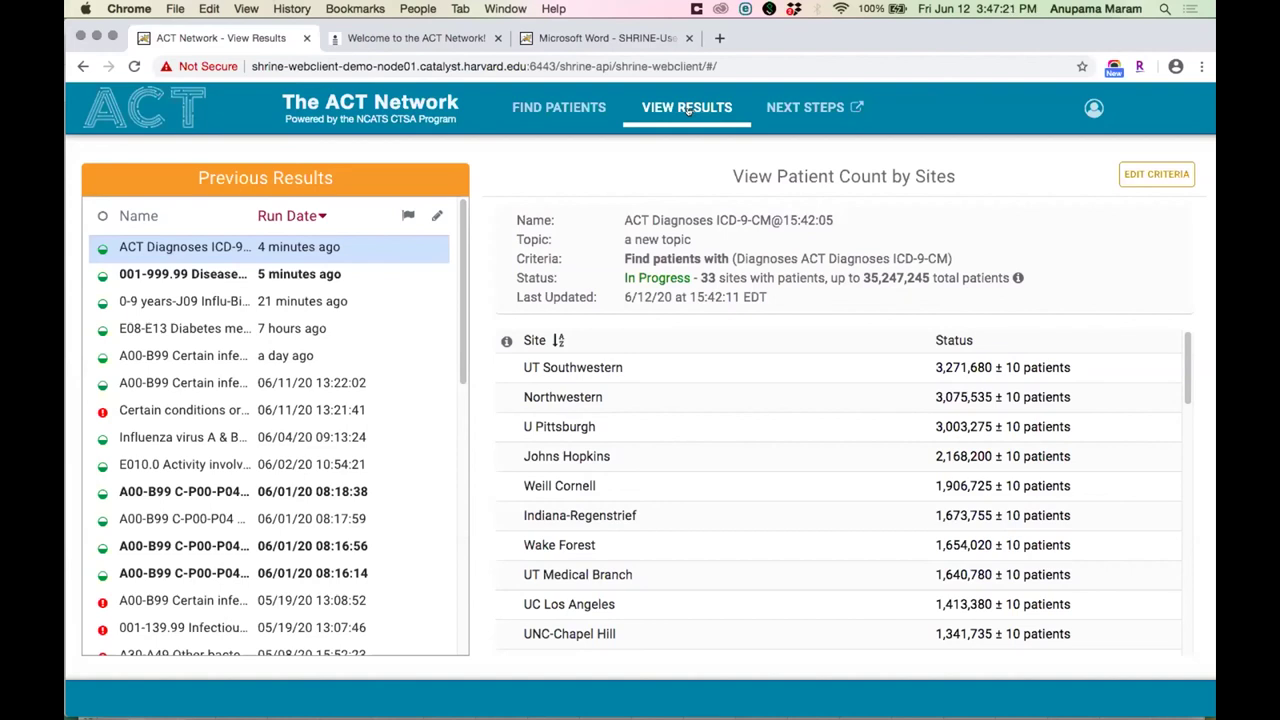
{"action": "left_click", "coordinate": [559, 107]}
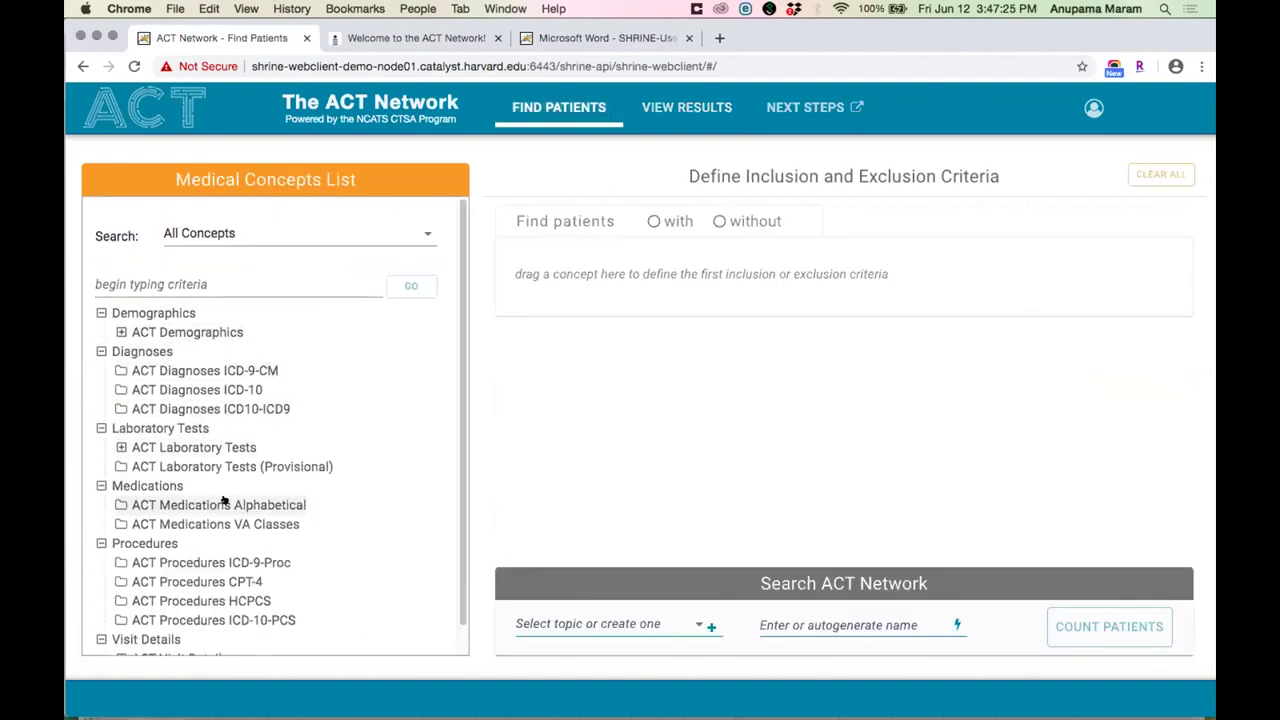
{"action": "left_click", "coordinate": [185, 563]}
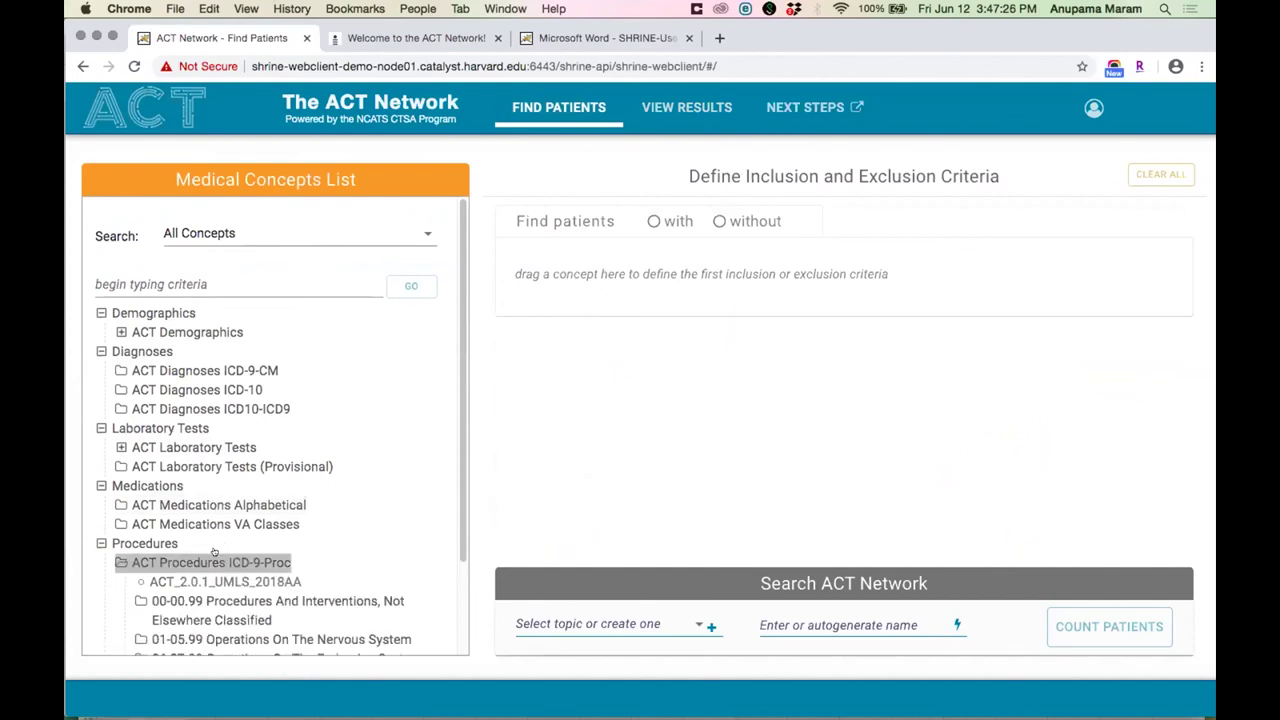
Add '00 Procedures and interventions, Not Elsewhere Classified' as the first criterion and reveal its date and occurrence options.
{"action": "left_click", "coordinate": [216, 620]}
{"action": "left_click_drag", "start_coordinate": [220, 639], "coordinate": [577, 273]}
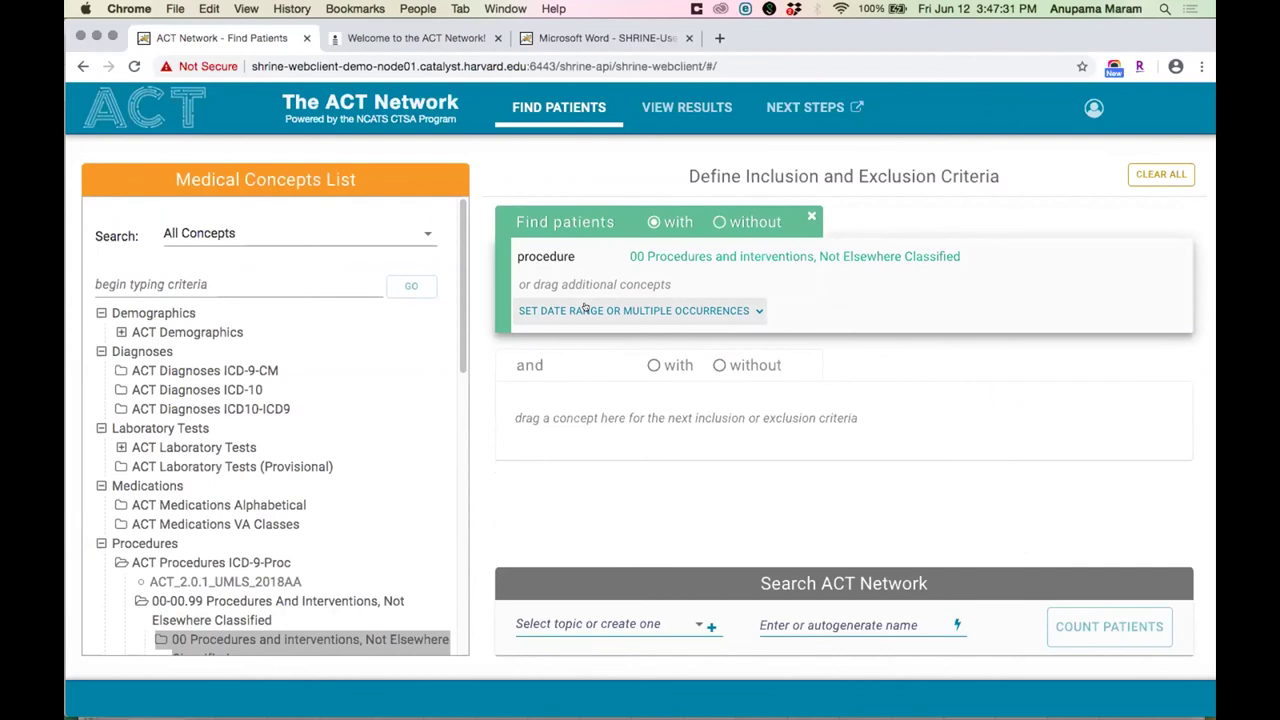
{"action": "left_click", "coordinate": [588, 310]}
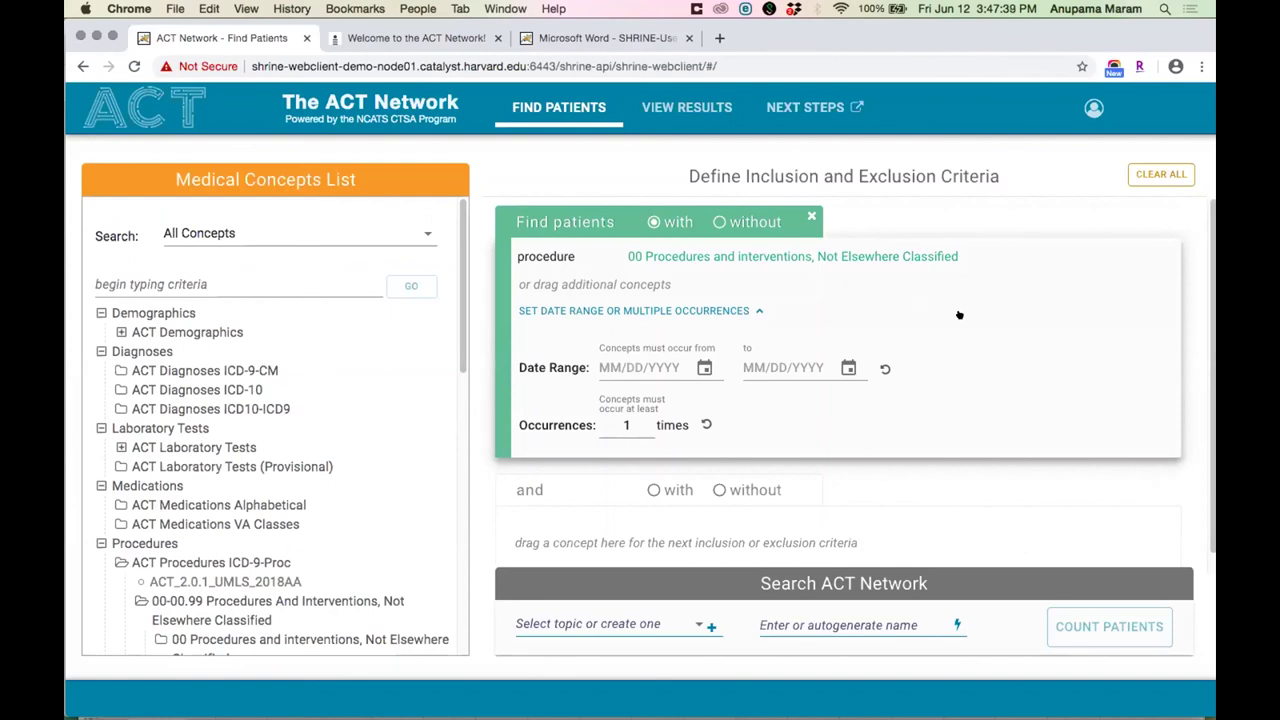
{"action": "scroll", "coordinate": [220, 354], "scroll_direction": "down", "scroll_amount": 3}
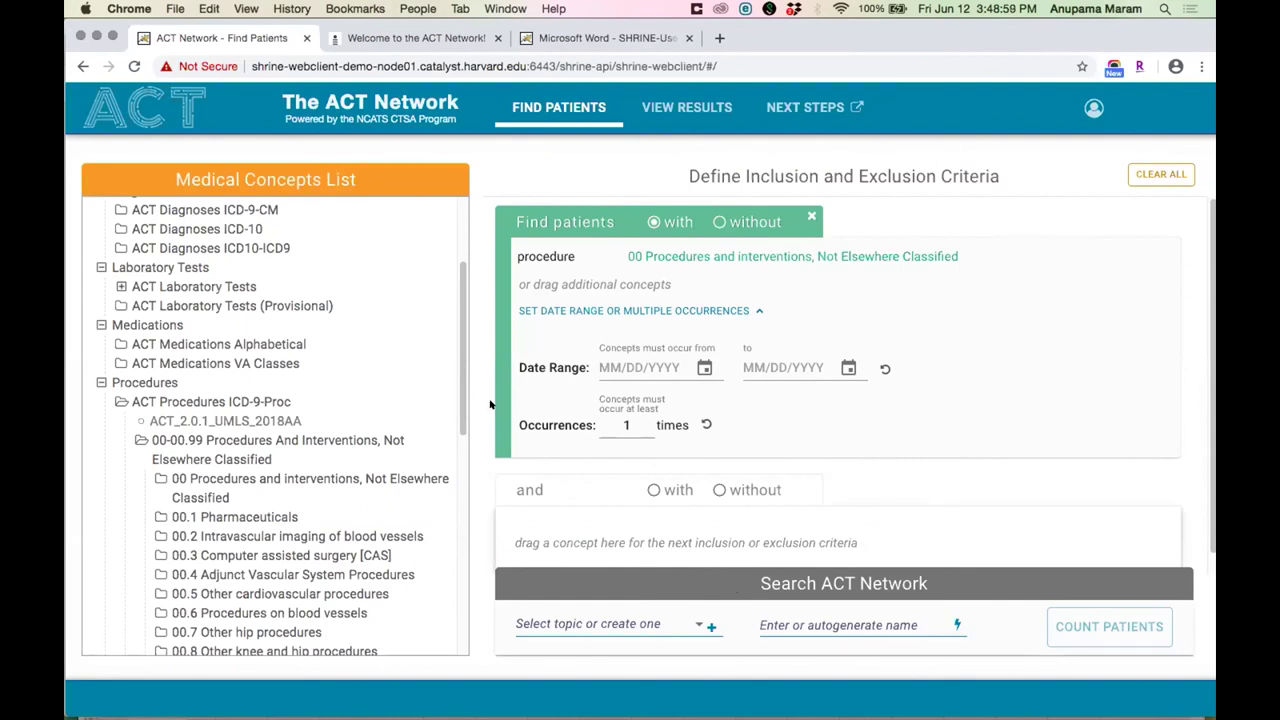
{"action": "scroll", "coordinate": [344, 405], "scroll_direction": "up", "scroll_amount": 3}
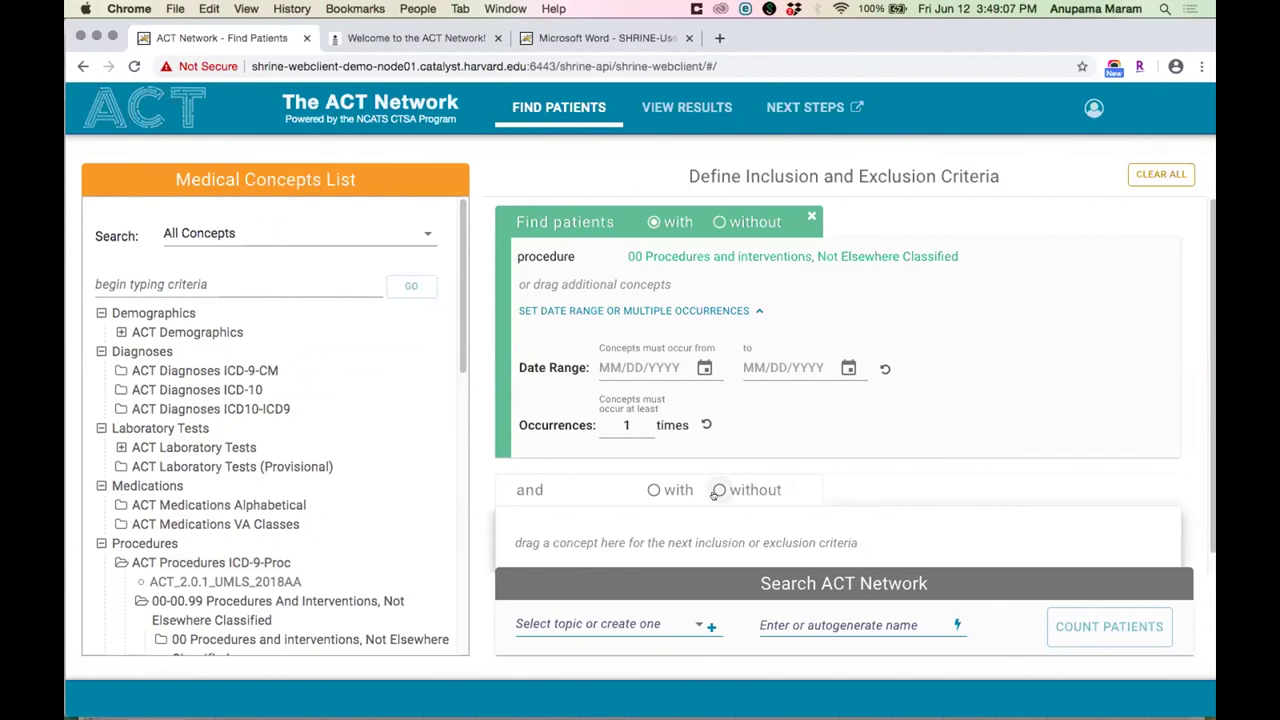
Show the ACT Demographics age ranges, then collapse Demographics and ACT Procedures ICD-9-Proc.
{"action": "left_click", "coordinate": [120, 332]}
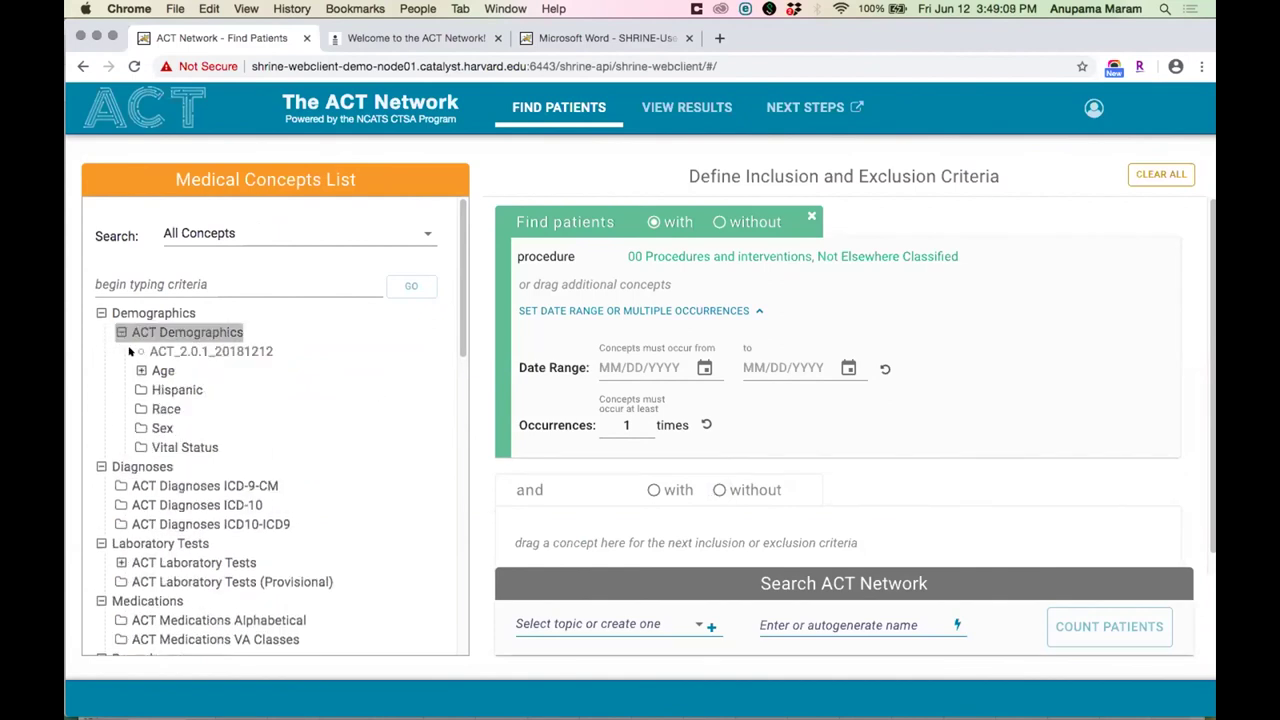
{"action": "left_click", "coordinate": [141, 370]}
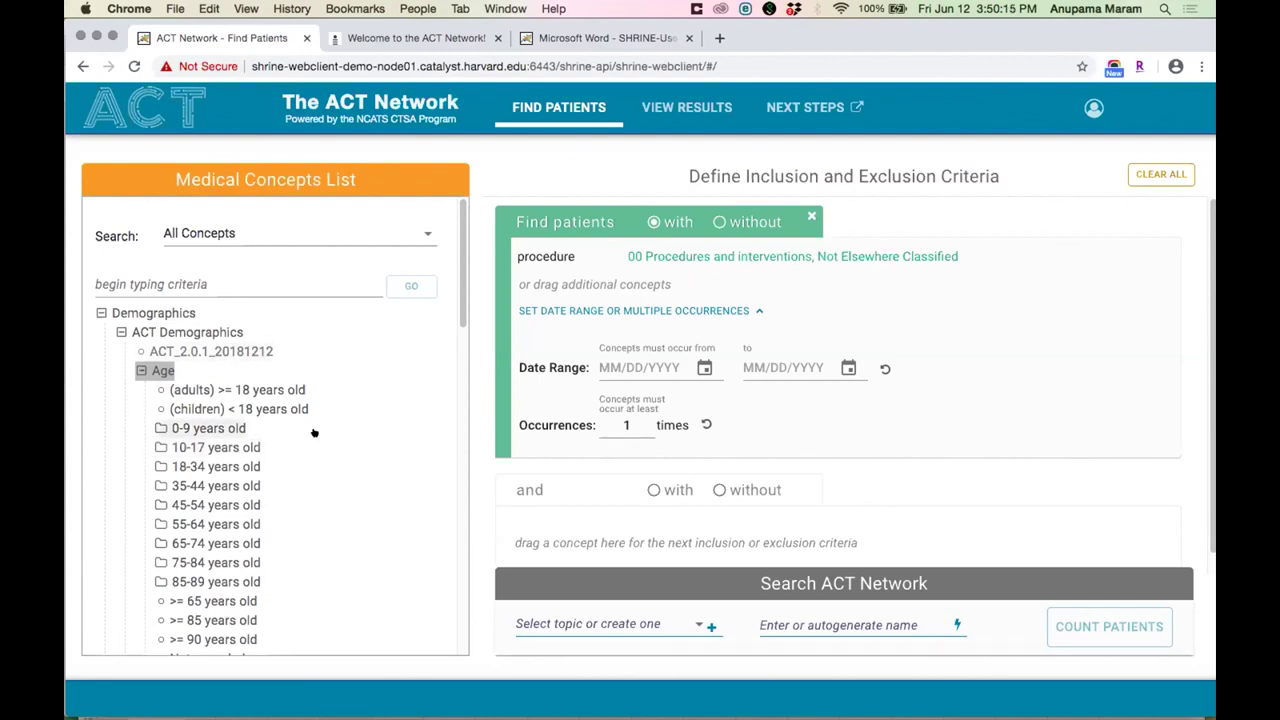
{"action": "left_click", "coordinate": [121, 332]}
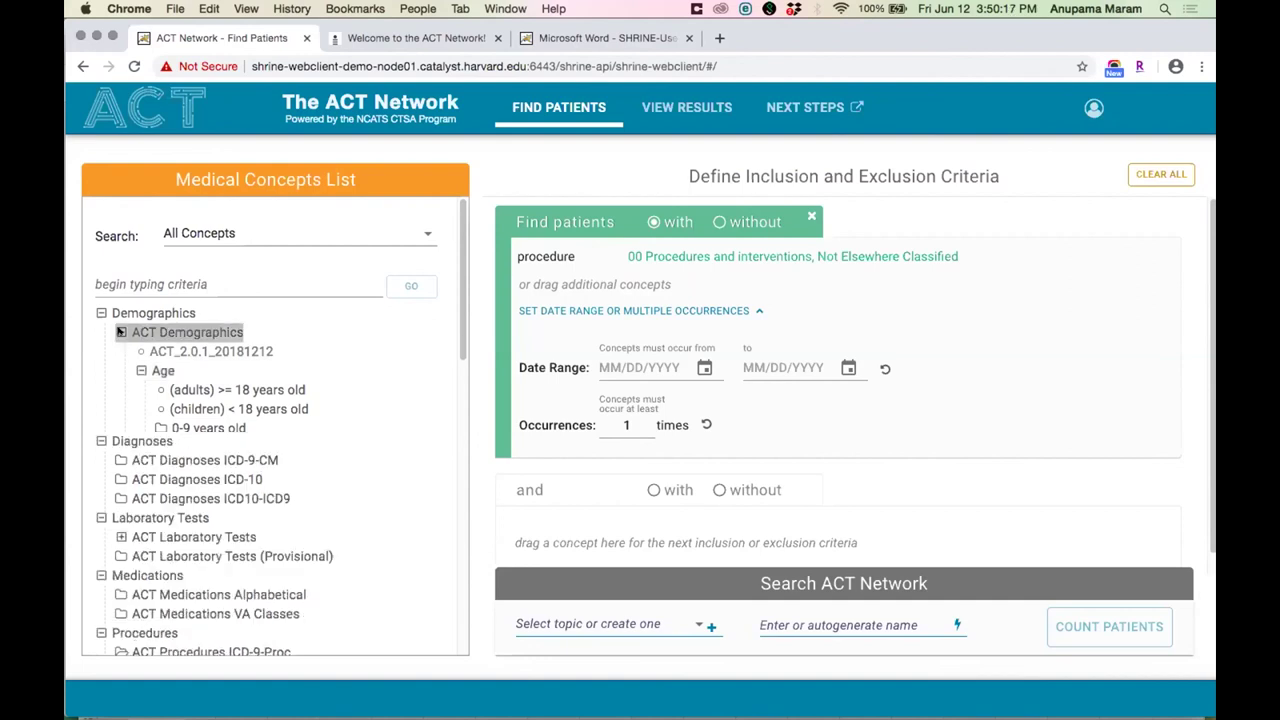
{"action": "scroll", "coordinate": [130, 418], "scroll_direction": "down", "scroll_amount": 3}
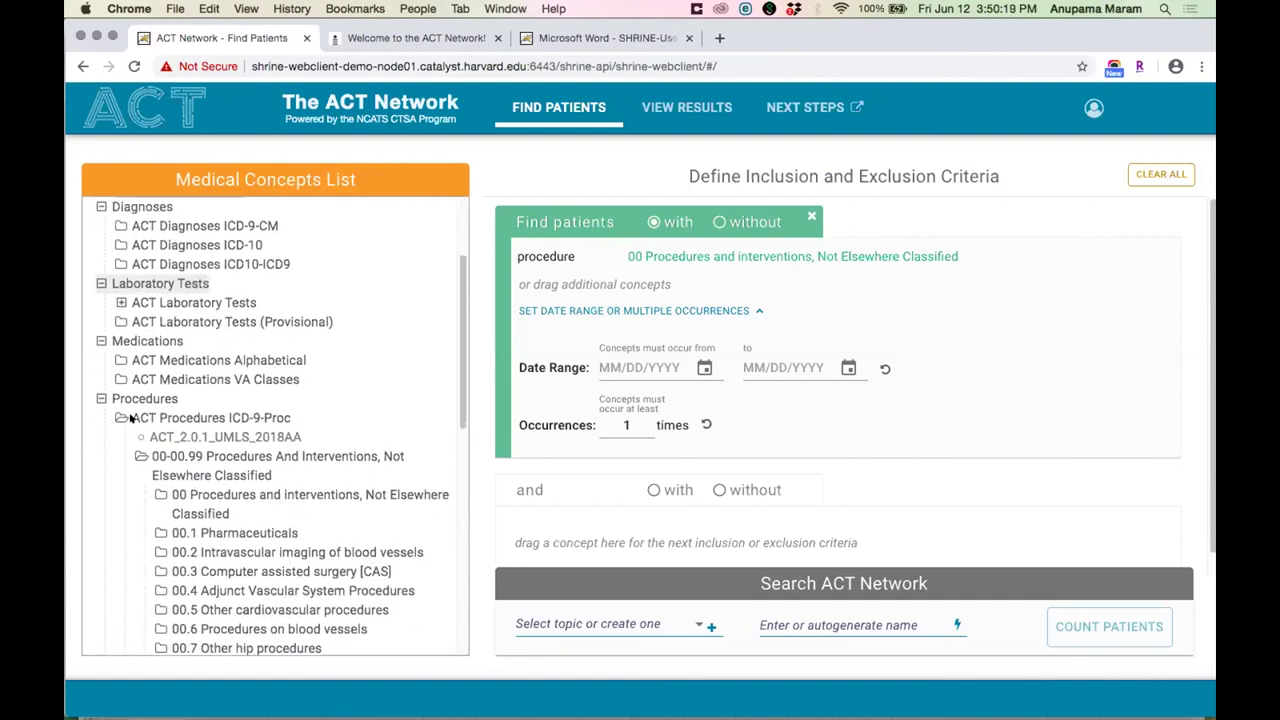
{"action": "left_click", "coordinate": [130, 418]}
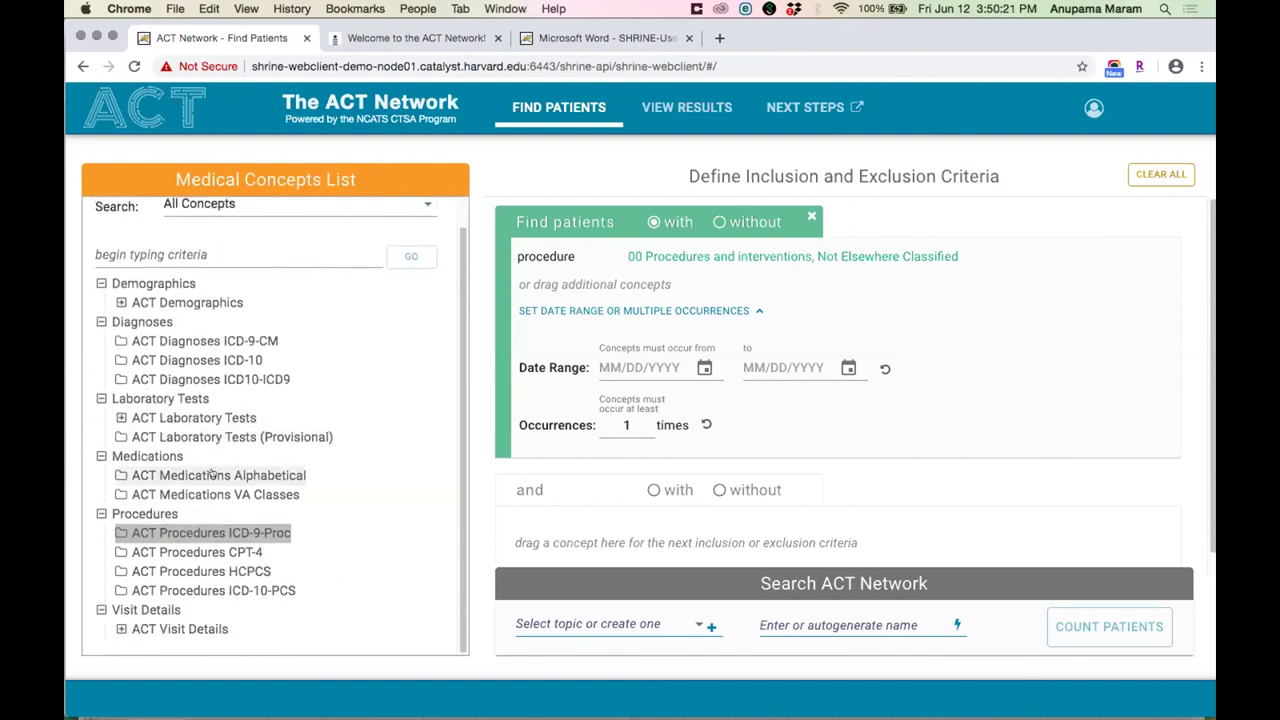
{"action": "scroll", "coordinate": [242, 416], "scroll_direction": "up", "scroll_amount": 1}
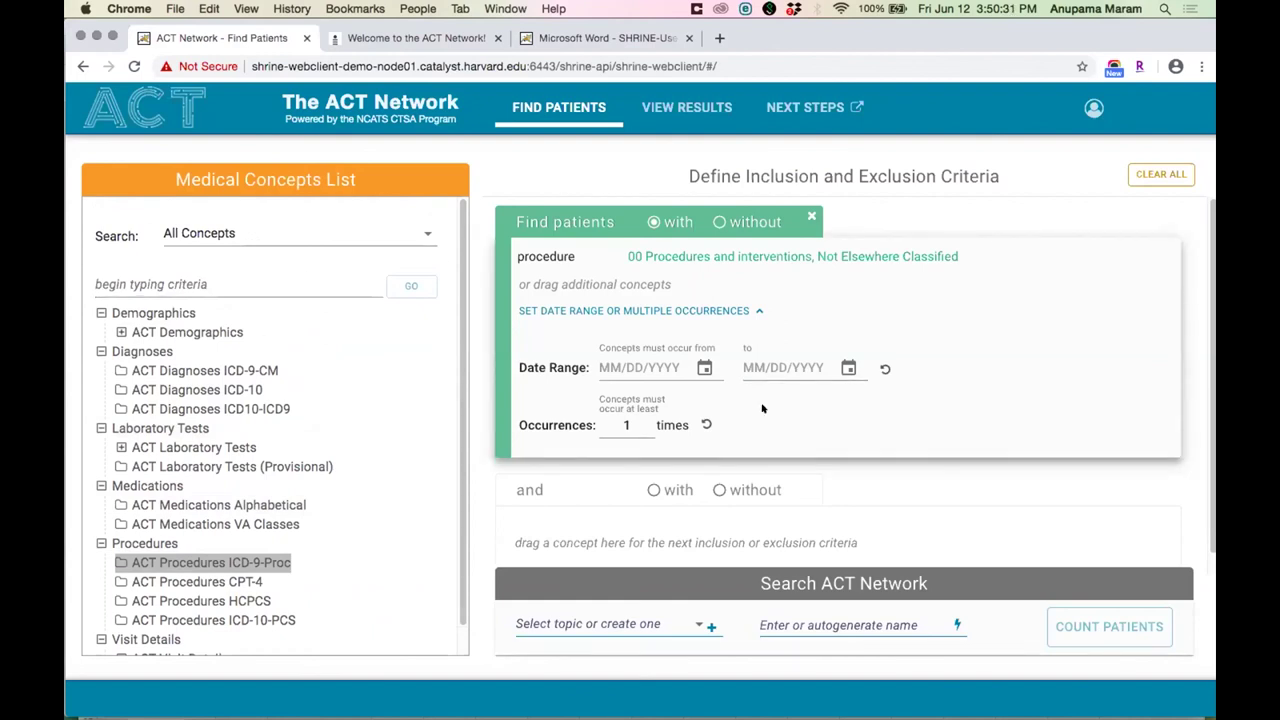
Set the procedure criterion's start date to 06/01/2020 and collapse its date options.
{"action": "left_click", "coordinate": [704, 368]}
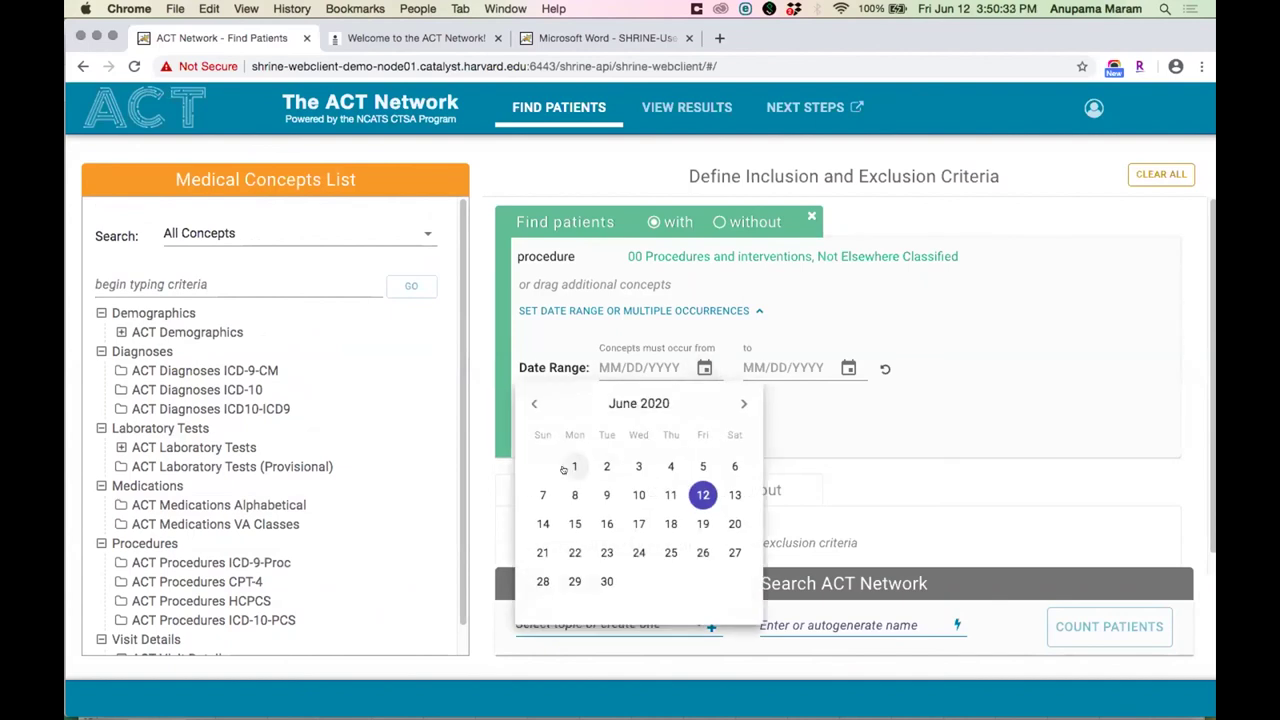
{"action": "left_click", "coordinate": [571, 466]}
{"action": "left_click", "coordinate": [594, 317]}
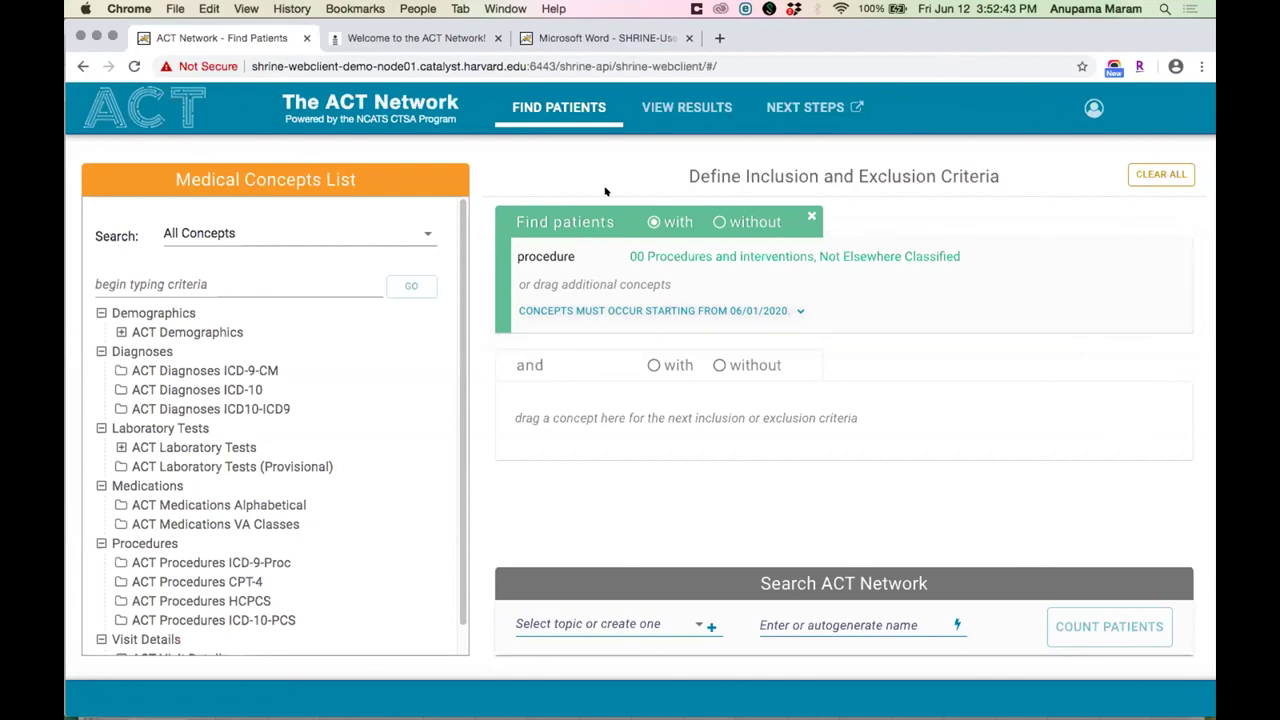
Bring the Acrobat SHRINE New UI Feedback slide to the front through Mission Control.
{"action": "key", "text": "ctrl+Up"}
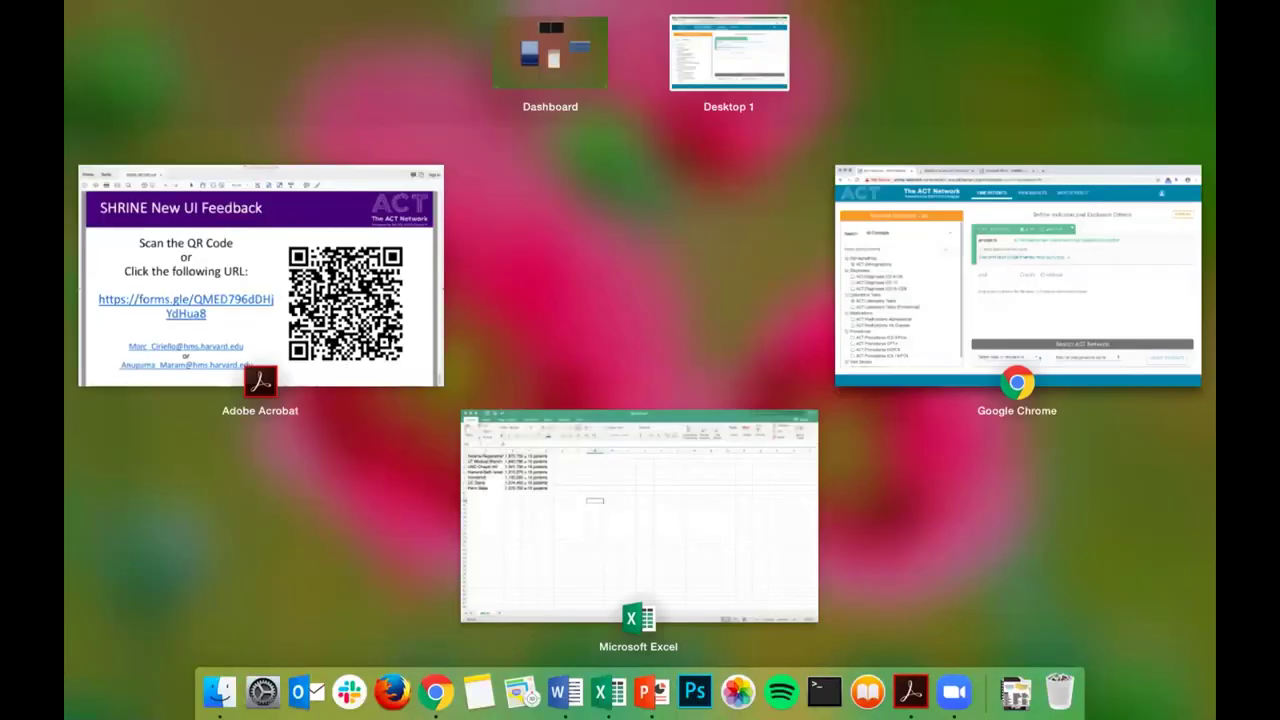
{"action": "left_click", "coordinate": [385, 330]}
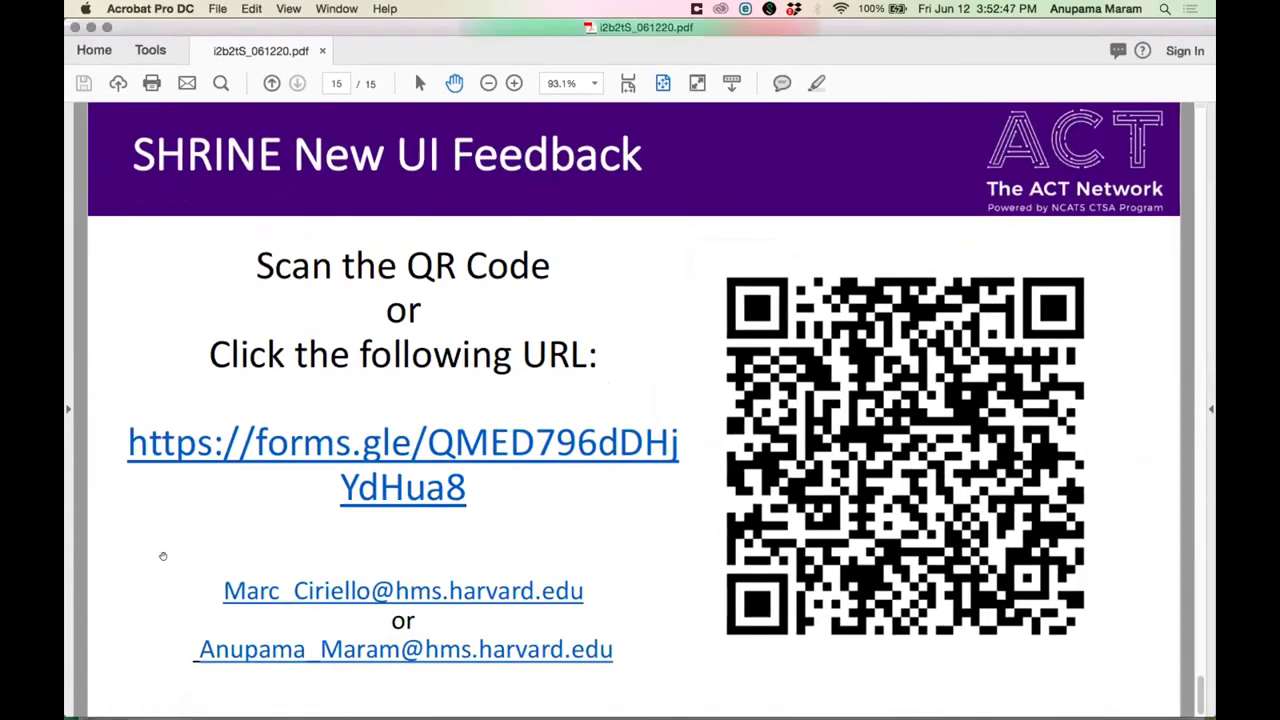